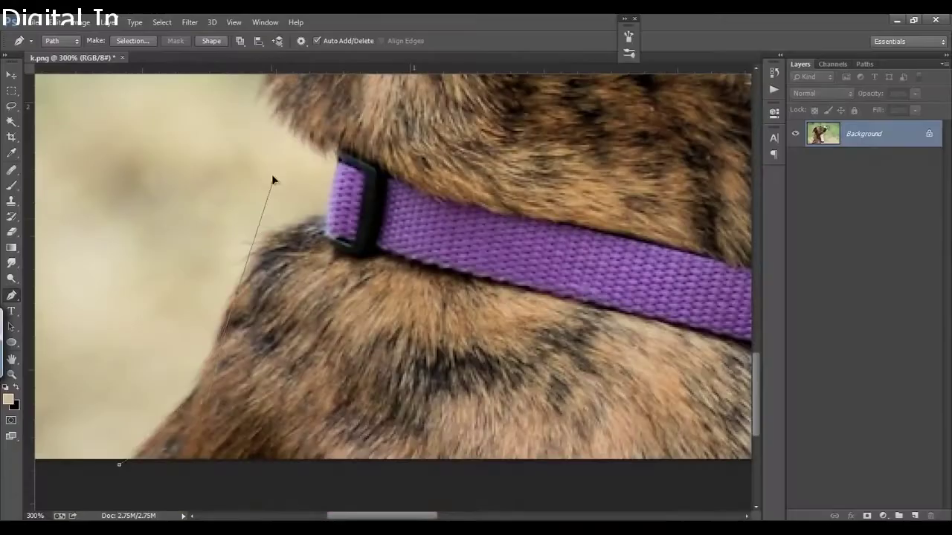
Clear the background around the dog, leaving it alone on a transparent layer, and deselect.
{"action": "scroll", "coordinate": [272, 180], "scroll_direction": "up", "scroll_amount": 2}
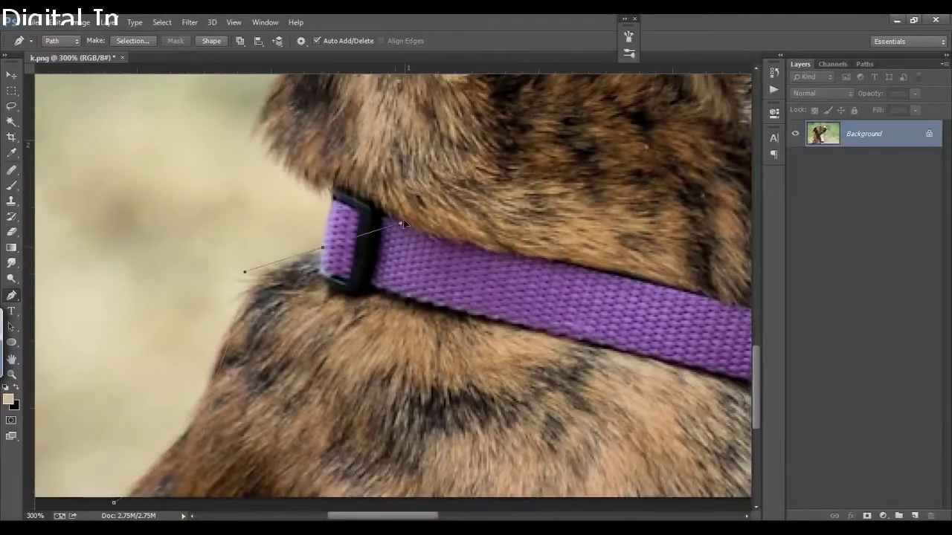
{"action": "scroll", "coordinate": [272, 246], "scroll_direction": "up", "scroll_amount": 3}
{"action": "scroll", "coordinate": [297, 186], "scroll_direction": "up", "scroll_amount": 3}
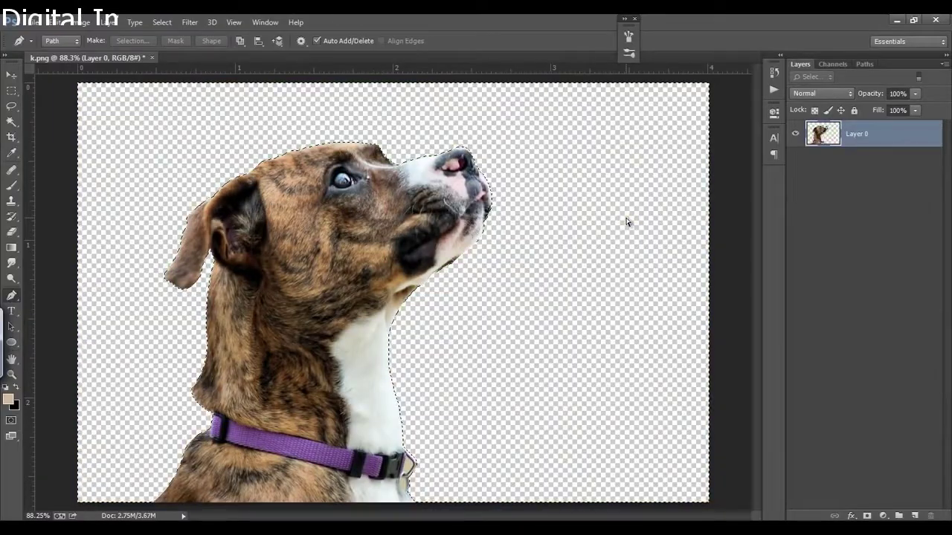
{"action": "key", "text": "ctrl+d"}
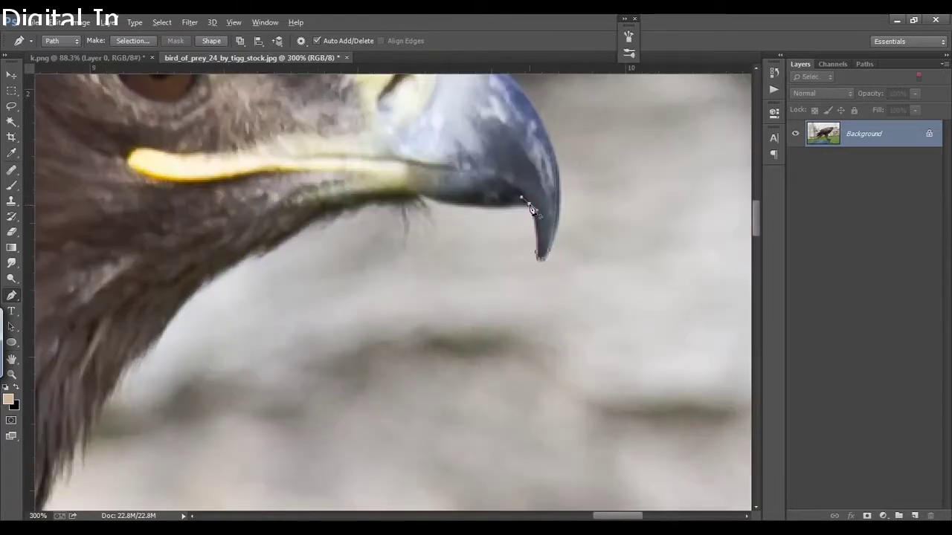
Pan the view to bring the eagle's neck feathers into sight.
{"action": "left_click_drag", "start_coordinate": [282, 276], "coordinate": [302, 252]}
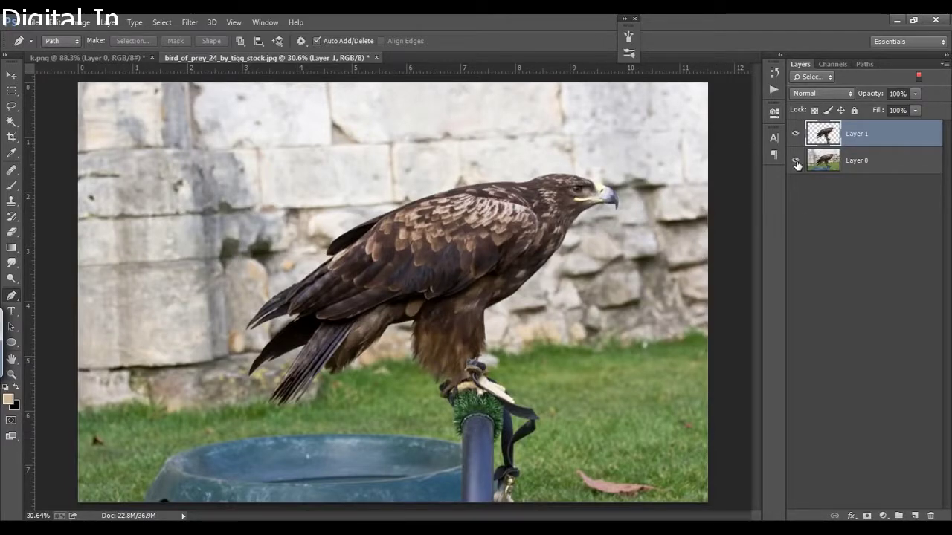
Load the eagle cut-out's outline as a selection, hide Layer 1, and target Layer 0.
{"action": "left_click", "coordinate": [796, 161]}
{"action": "left_click", "coordinate": [796, 160]}
{"action": "left_click", "coordinate": [796, 135]}
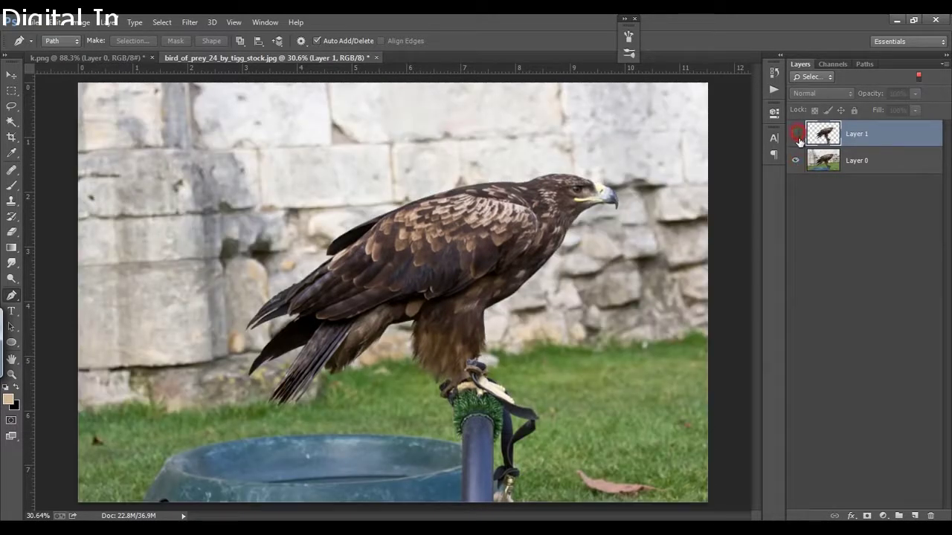
{"action": "left_click", "coordinate": [796, 134]}
{"action": "left_click", "coordinate": [796, 135]}
{"action": "left_click", "coordinate": [797, 135]}
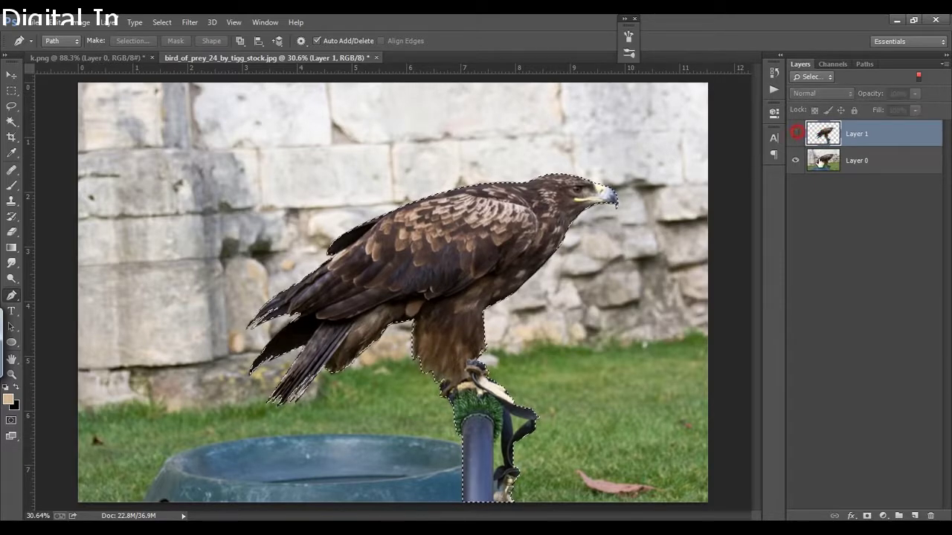
{"action": "left_click", "coordinate": [820, 162]}
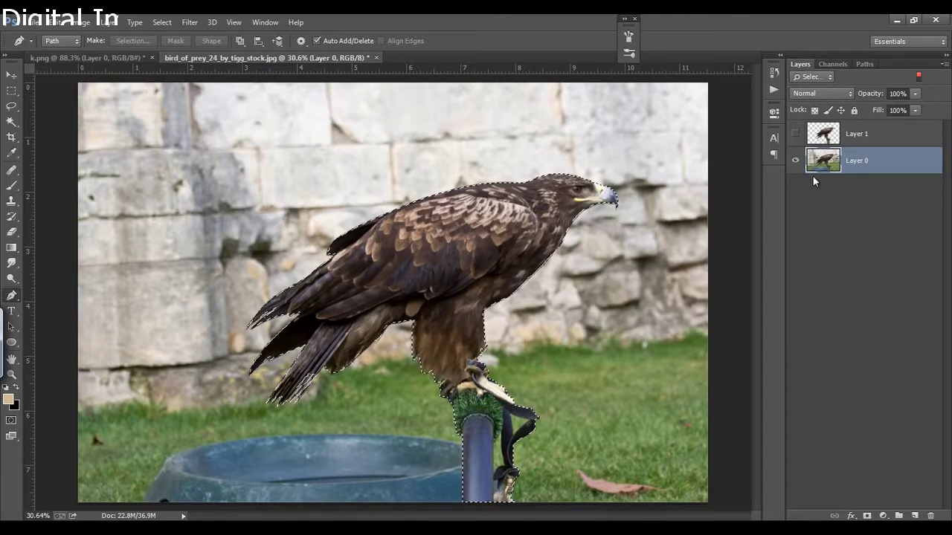
Expand the eagle selection by 12 pixels, then again by 20 pixels.
{"action": "left_click", "coordinate": [162, 22]}
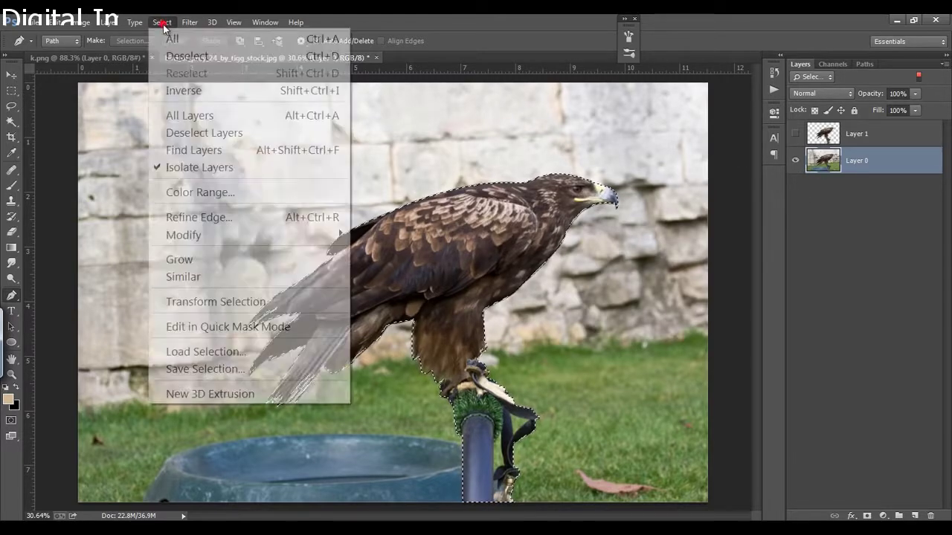
{"action": "left_click", "coordinate": [260, 235]}
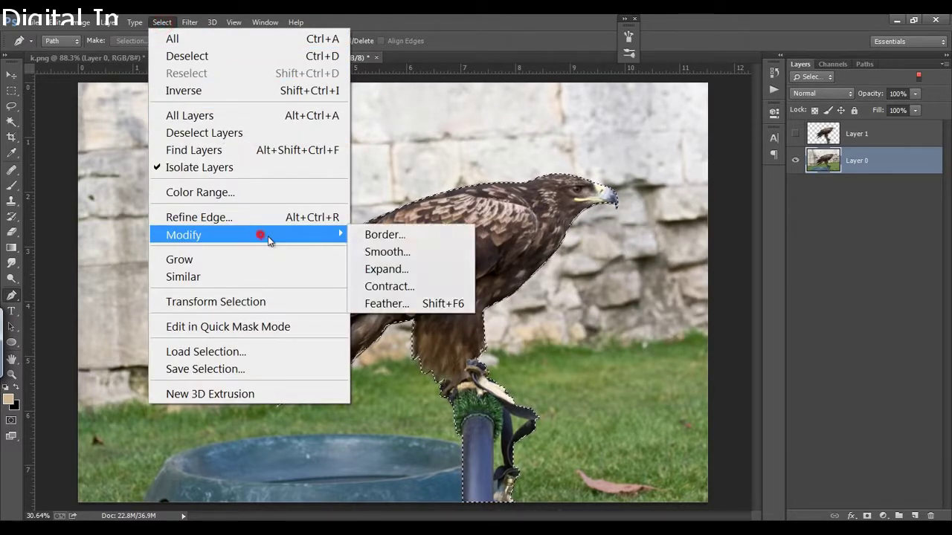
{"action": "left_click", "coordinate": [402, 269]}
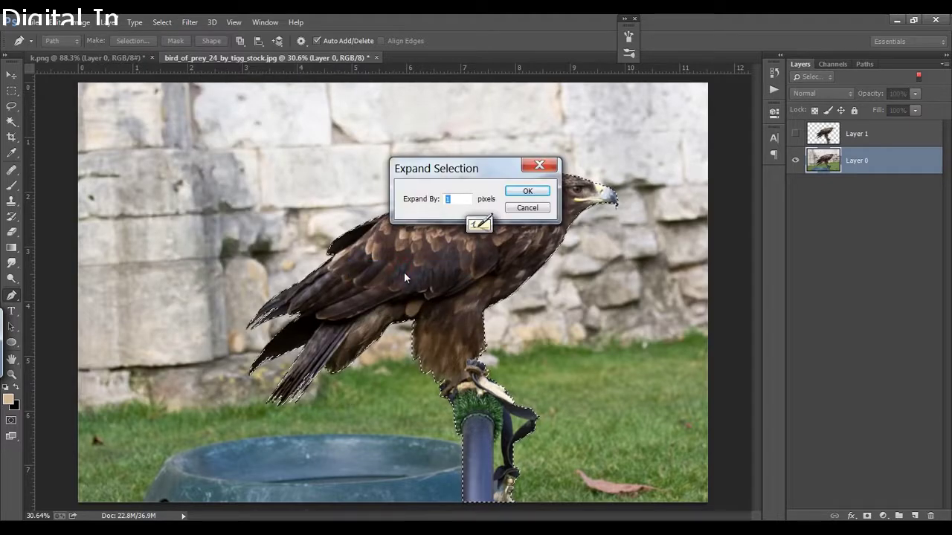
{"action": "type", "text": "12"}
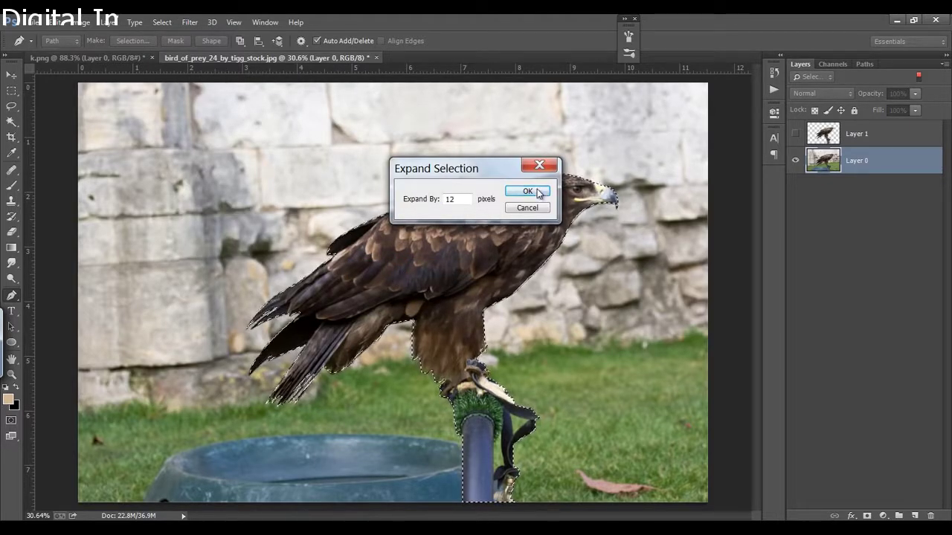
{"action": "left_click", "coordinate": [532, 191]}
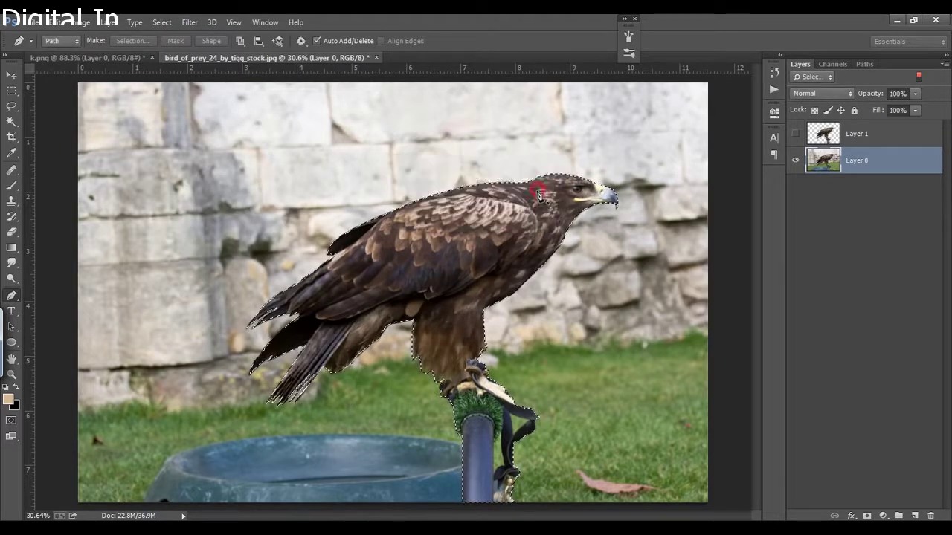
{"action": "left_click", "coordinate": [162, 22]}
{"action": "mouse_move", "coordinate": [184, 235]}
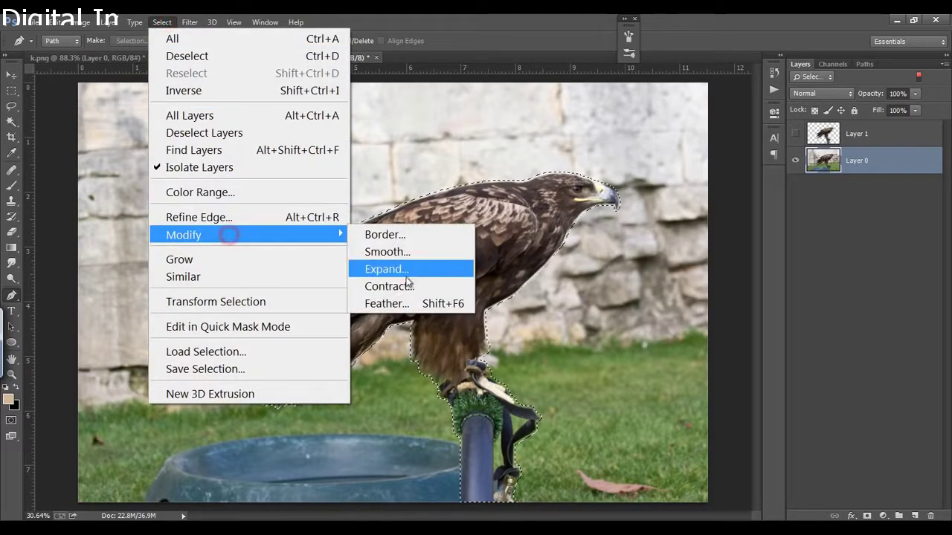
{"action": "left_click", "coordinate": [402, 269]}
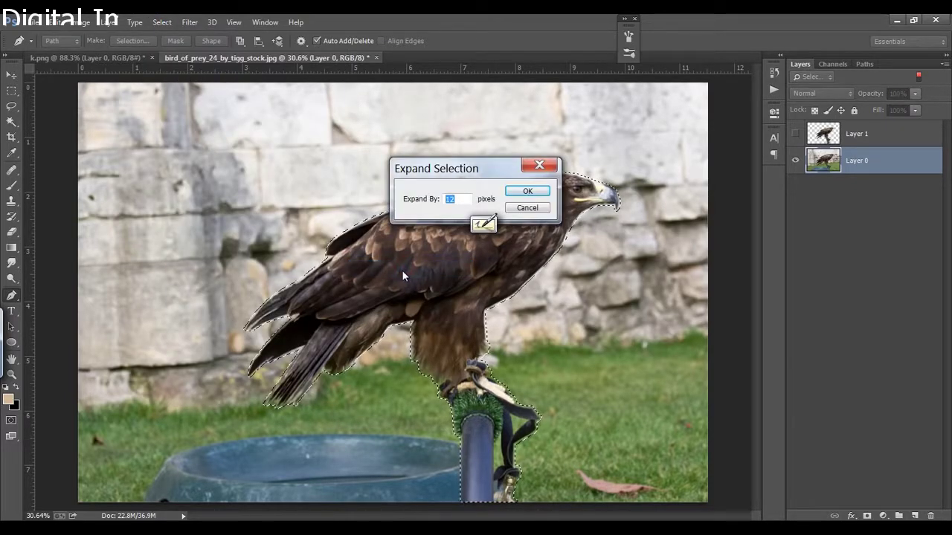
{"action": "type", "text": "20"}
{"action": "left_click", "coordinate": [528, 192]}
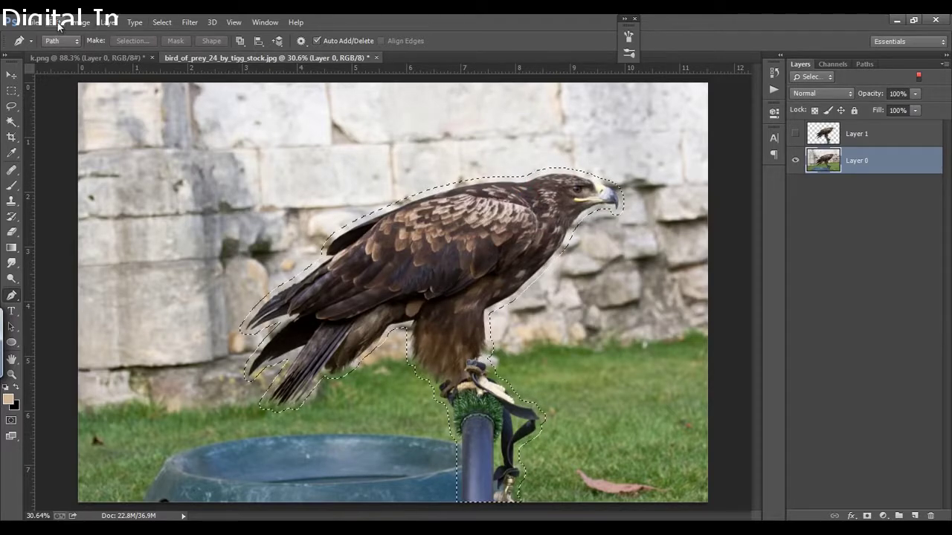
Content-Aware fill the eagle area on the original photo, deselect, and toggle the cut-out to check.
{"action": "left_click", "coordinate": [63, 22]}
{"action": "left_click", "coordinate": [135, 281]}
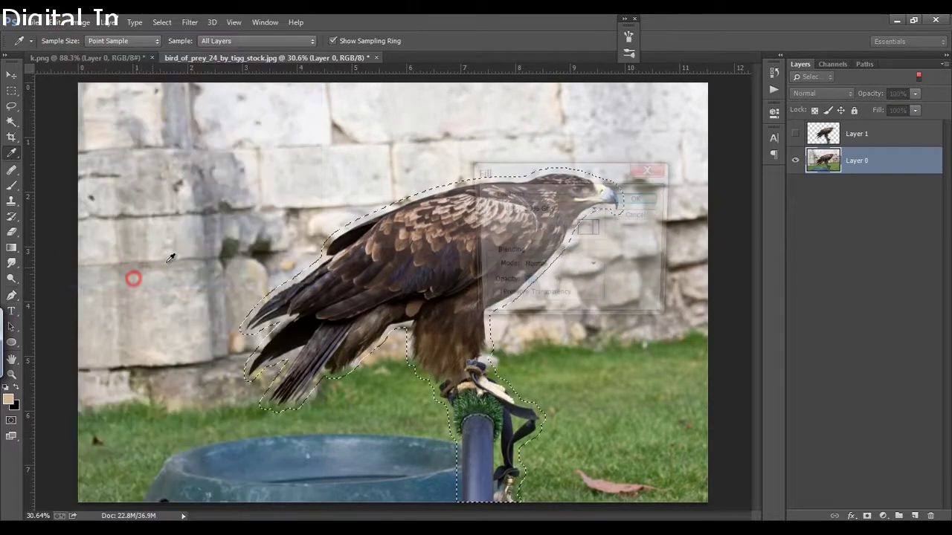
{"action": "left_click", "coordinate": [551, 212]}
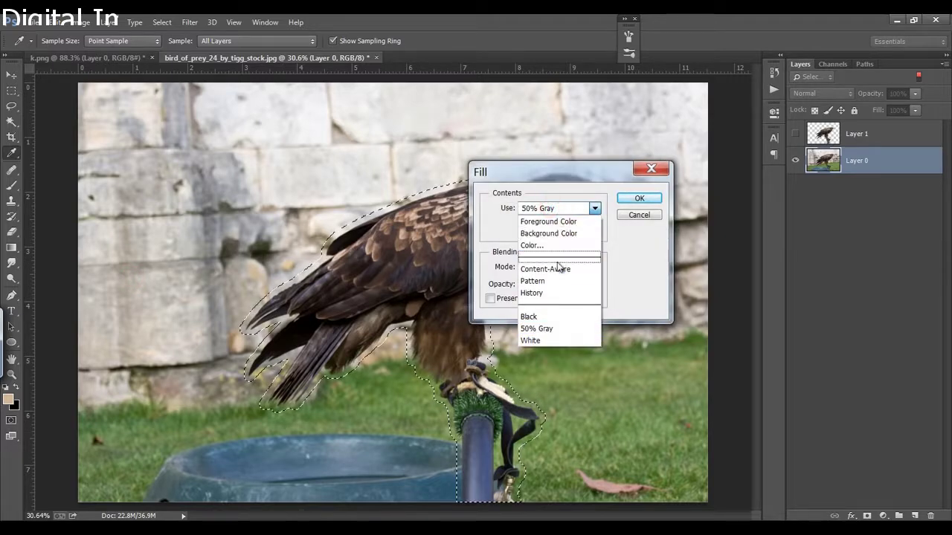
{"action": "left_click", "coordinate": [556, 267]}
{"action": "left_click", "coordinate": [639, 200]}
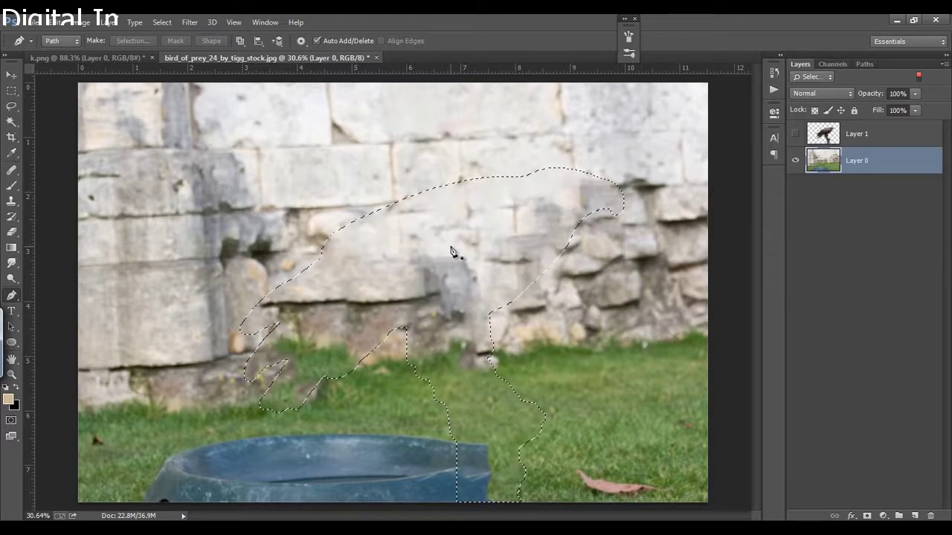
{"action": "key", "text": "ctrl+d"}
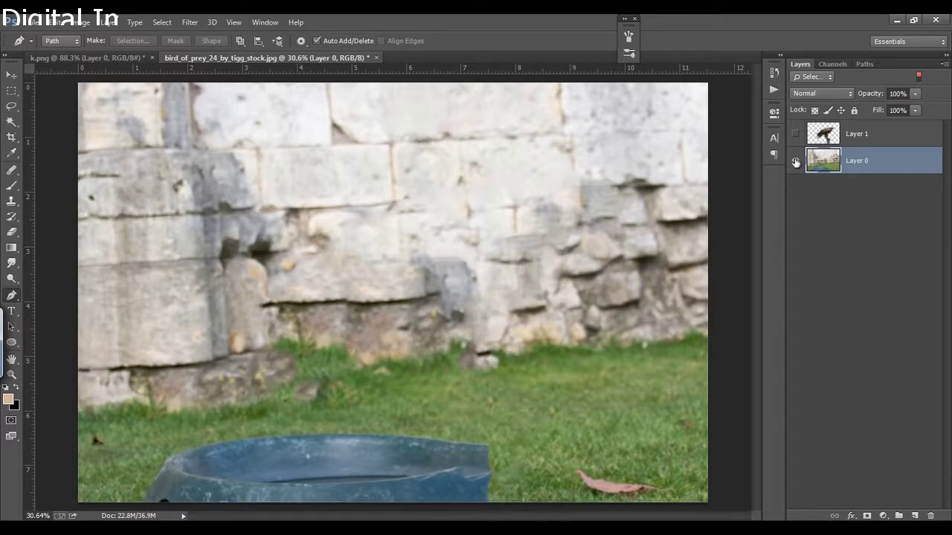
{"action": "left_click", "coordinate": [795, 135]}
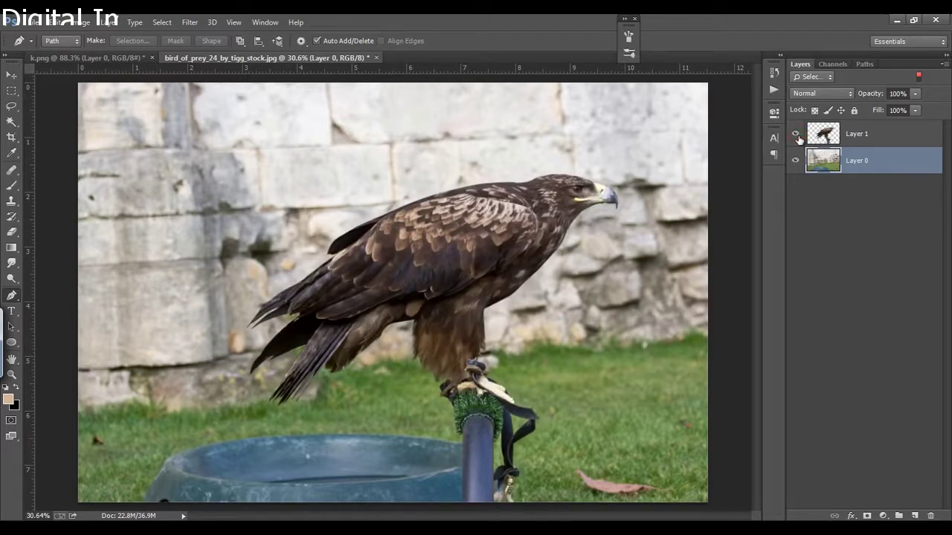
{"action": "left_click", "coordinate": [796, 135]}
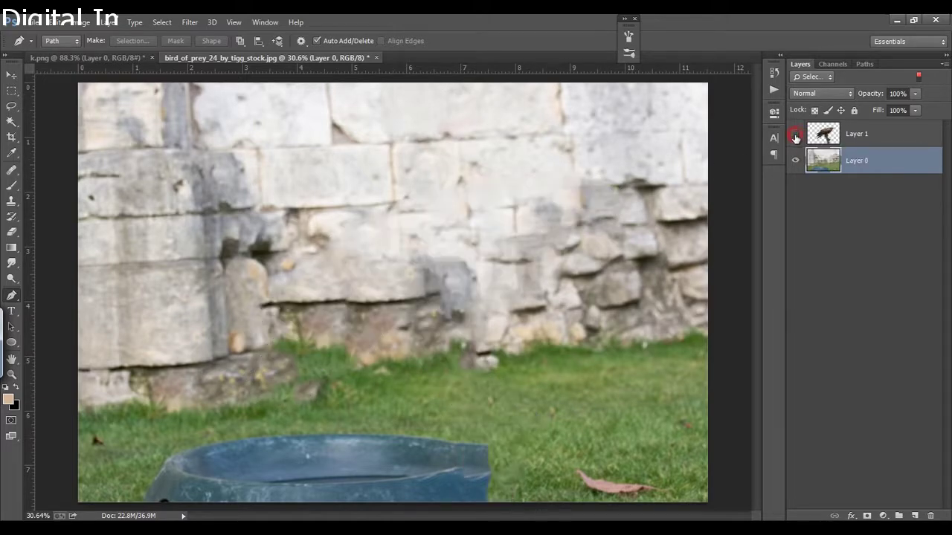
Apply a radius-100 Lens Blur to the background, previewing the whole image fitted on screen.
{"action": "left_click", "coordinate": [190, 22]}
{"action": "mouse_move", "coordinate": [205, 217]}
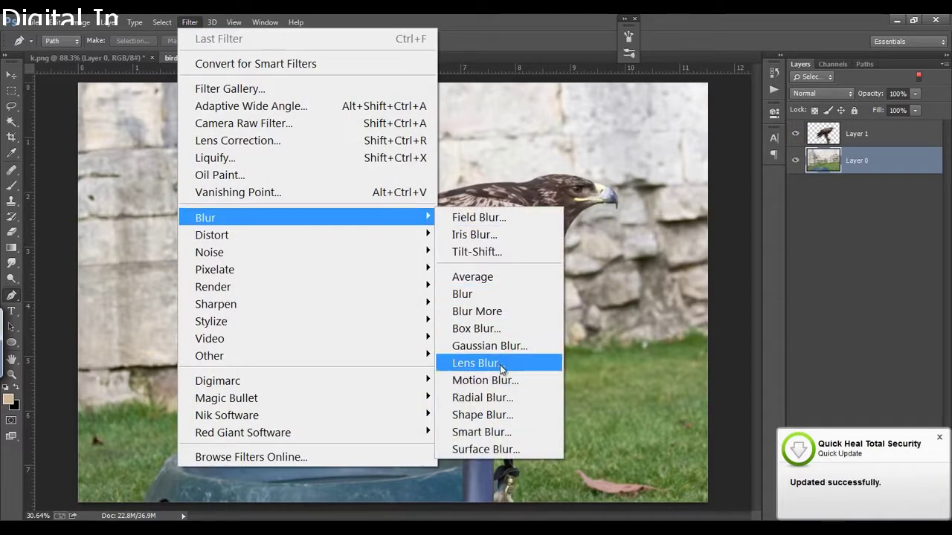
{"action": "left_click", "coordinate": [506, 365]}
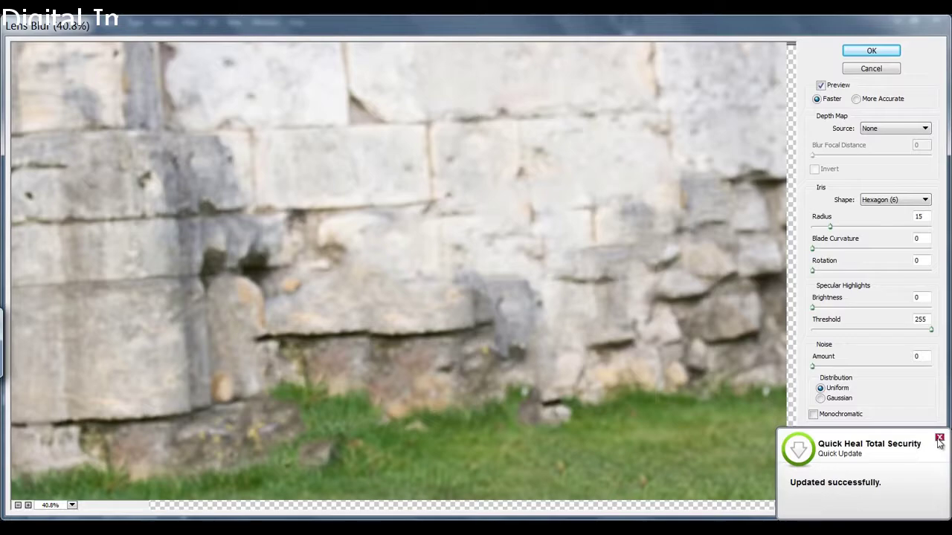
{"action": "left_click", "coordinate": [939, 439]}
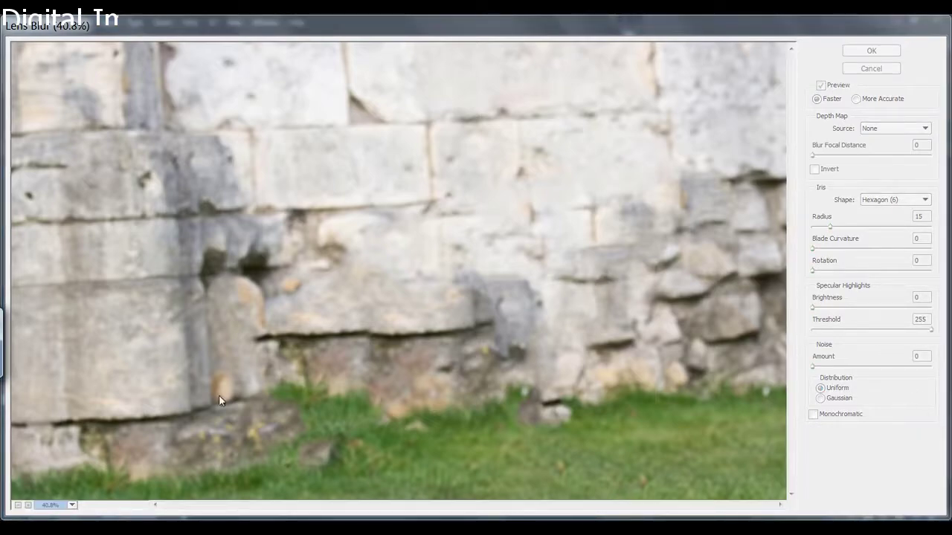
{"action": "left_click", "coordinate": [72, 507]}
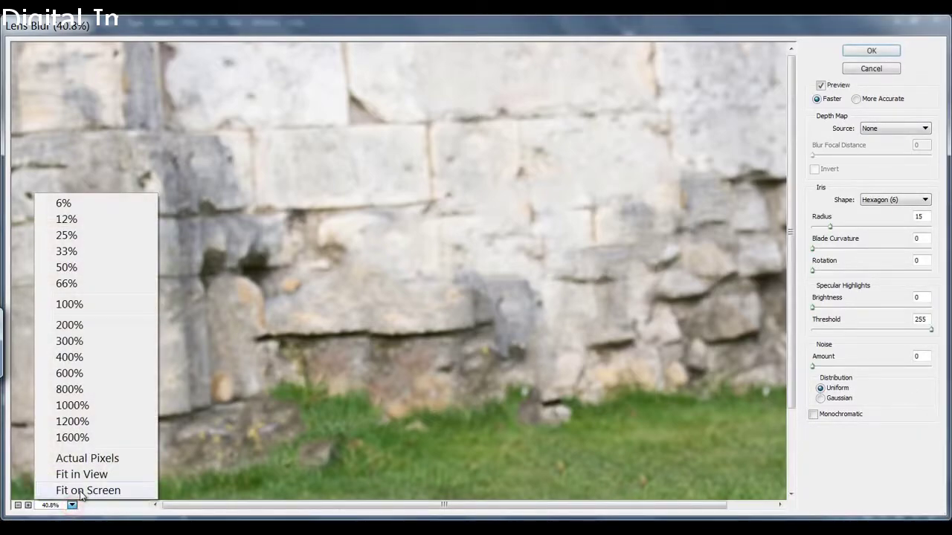
{"action": "left_click", "coordinate": [74, 491]}
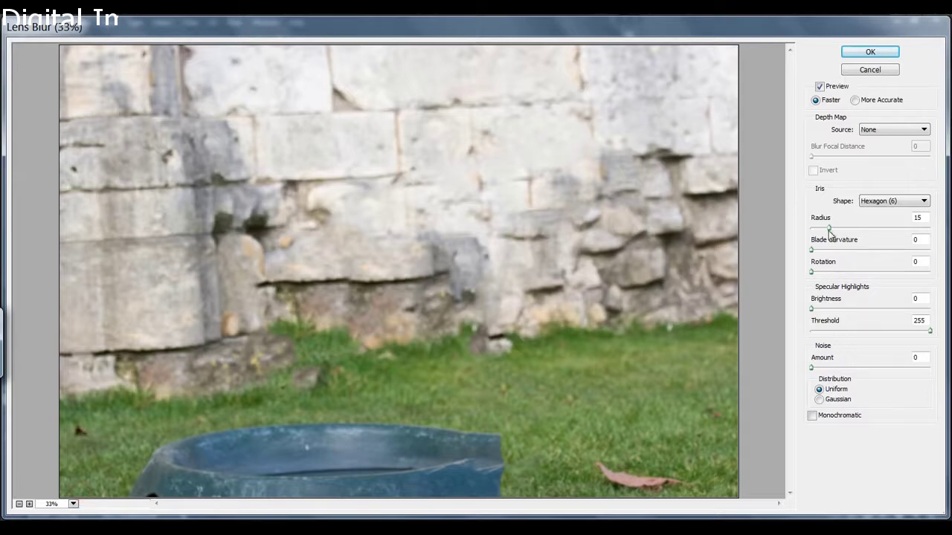
{"action": "mouse_move", "coordinate": [831, 229]}
{"action": "left_mouse_down"}
{"action": "mouse_move", "coordinate": [918, 231]}
{"action": "mouse_move", "coordinate": [939, 247]}
{"action": "left_mouse_up"}
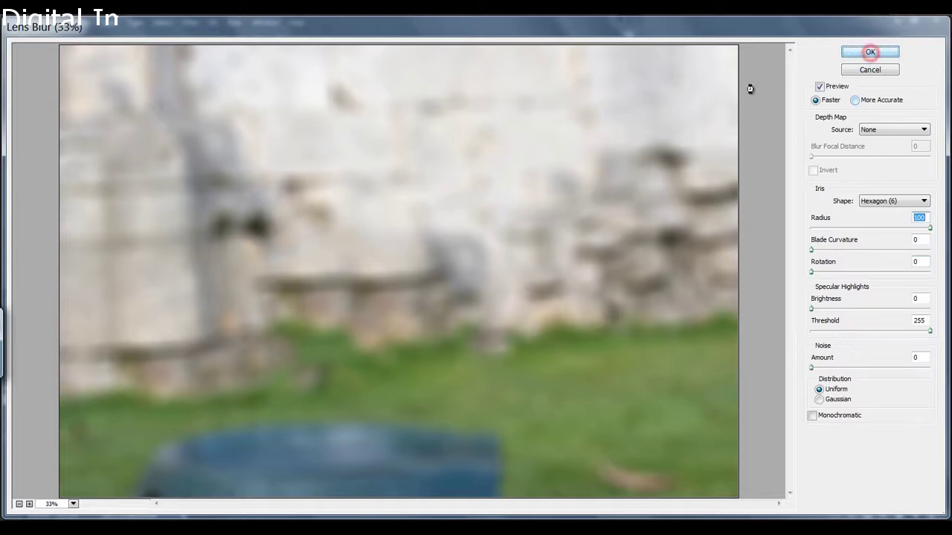
{"action": "key", "text": "Return"}
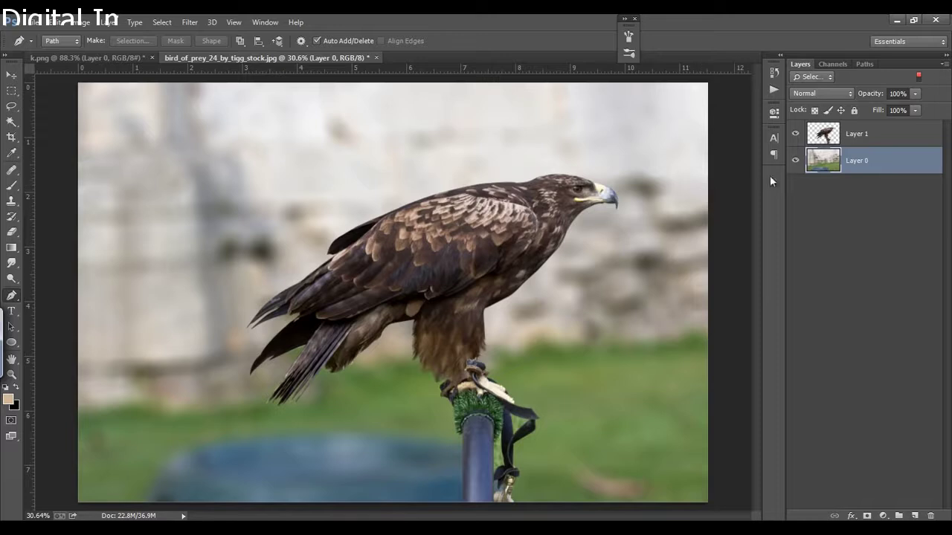
{"action": "left_click", "coordinate": [12, 136]}
Mask out the hard seam on the left of the copied wall layer.
{"action": "left_click", "coordinate": [308, 214], "text": "alt"}
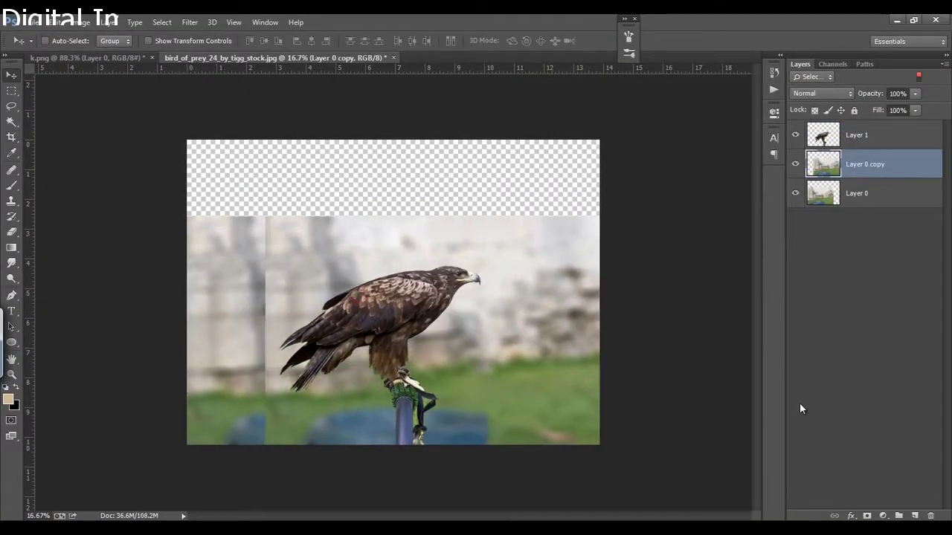
{"action": "left_click", "coordinate": [866, 515]}
{"action": "key", "text": "b"}
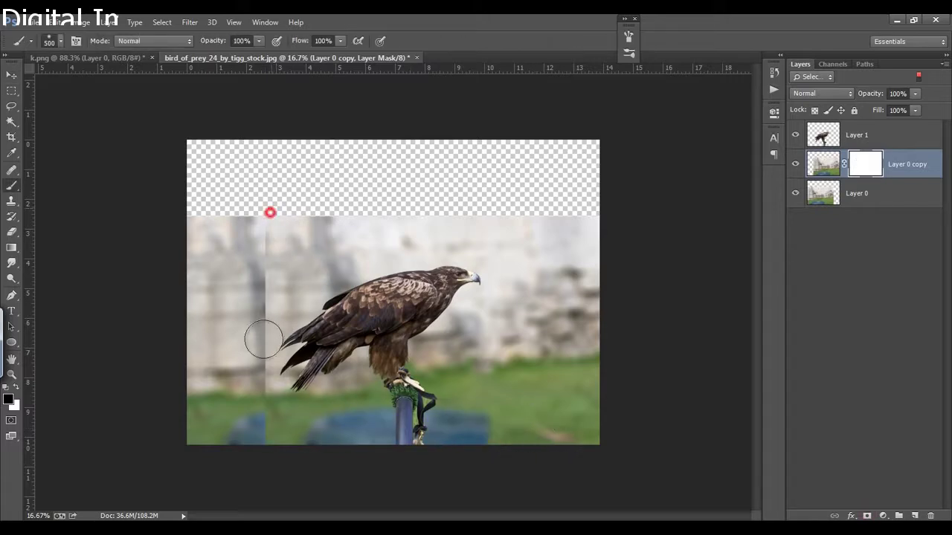
{"action": "left_click_drag", "start_coordinate": [264, 340], "coordinate": [476, 424]}
Duplicate the background again and move and enlarge the wall patch to fill the canvas top.
{"action": "left_click", "coordinate": [855, 193]}
{"action": "key", "text": "ctrl+j"}
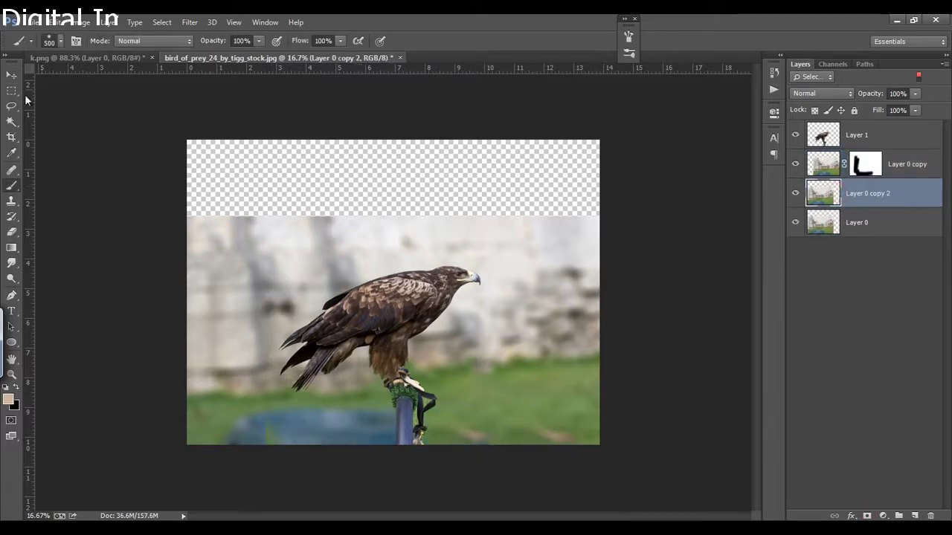
{"action": "left_click", "coordinate": [11, 75]}
{"action": "left_click_drag", "start_coordinate": [436, 255], "coordinate": [441, 221]}
{"action": "key", "text": "ctrl+t"}
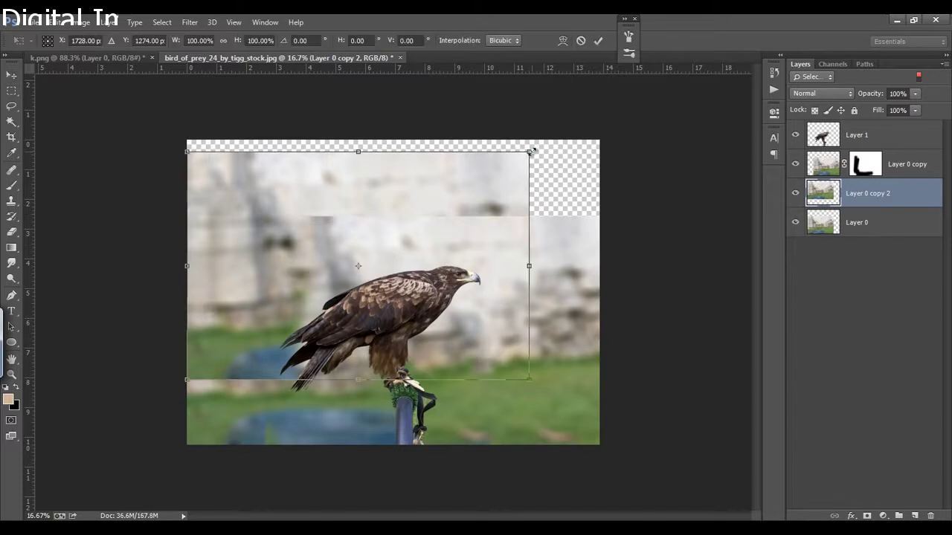
{"action": "mouse_move", "coordinate": [530, 151]}
{"action": "left_mouse_down"}
{"action": "mouse_move", "coordinate": [502, 237]}
{"action": "mouse_move", "coordinate": [608, 124]}
{"action": "left_mouse_up"}
{"action": "left_click", "coordinate": [597, 40]}
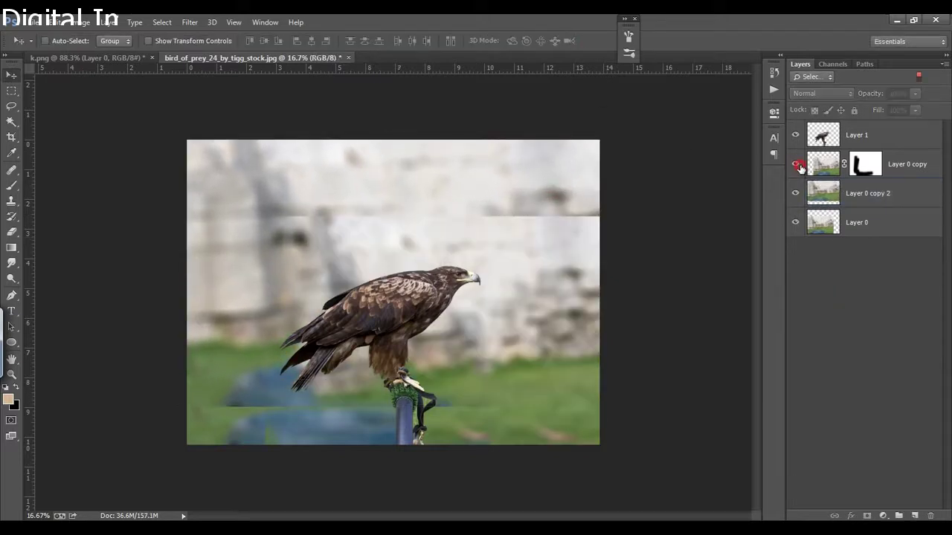
Paint black on the wall copies' masks to blend the seams.
{"action": "left_click", "coordinate": [864, 164]}
{"action": "key", "text": "b"}
{"action": "left_click_drag", "start_coordinate": [573, 213], "coordinate": [255, 218]}
{"action": "left_click", "coordinate": [796, 195]}
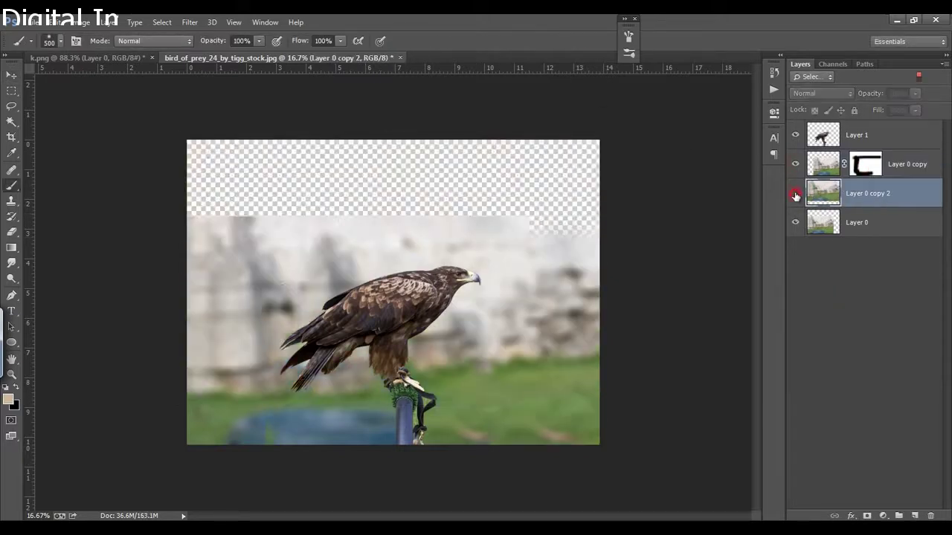
{"action": "left_click", "coordinate": [867, 516]}
{"action": "key", "text": "d"}
{"action": "left_click_drag", "start_coordinate": [201, 387], "coordinate": [312, 283]}
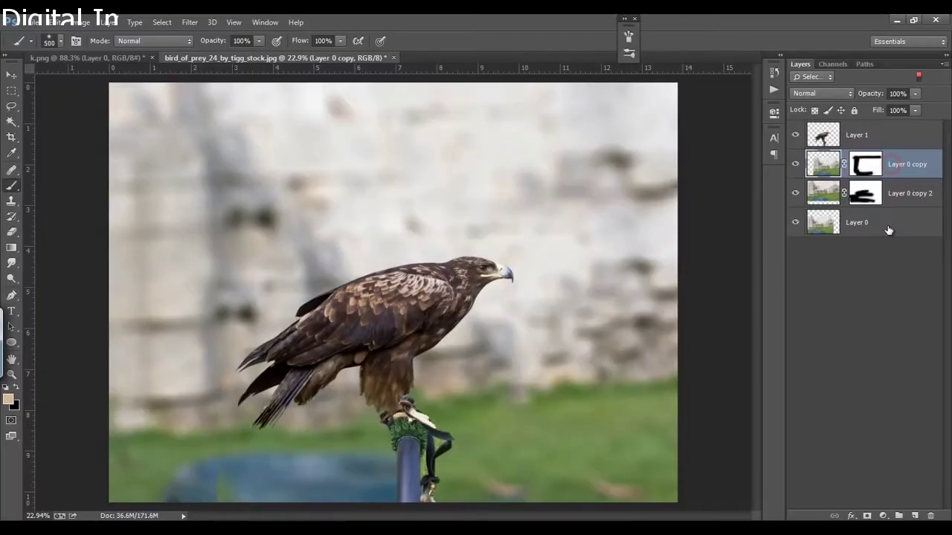
Merge the three background layers into one and compare with the eagle cut-out.
{"action": "left_click", "coordinate": [888, 229], "text": "shift"}
{"action": "key", "text": "ctrl+e"}
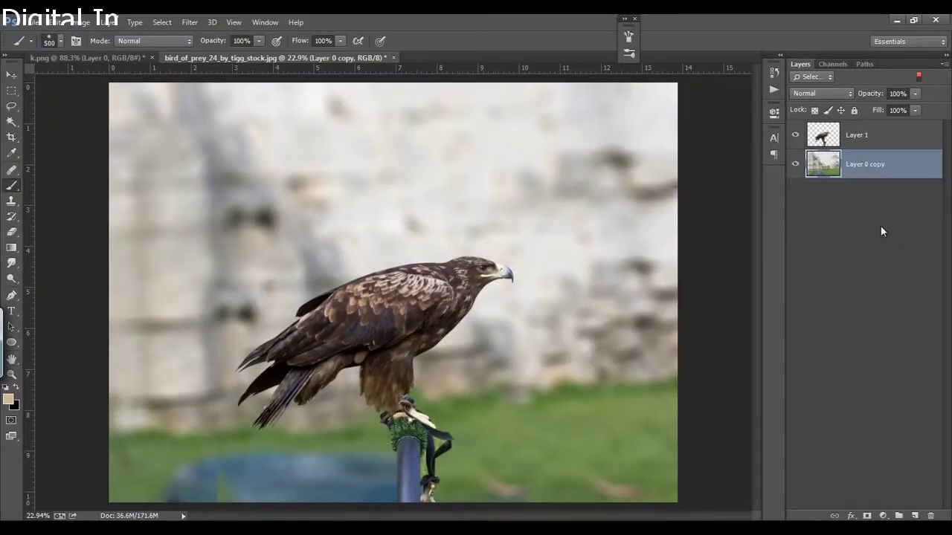
{"action": "left_click", "coordinate": [879, 136]}
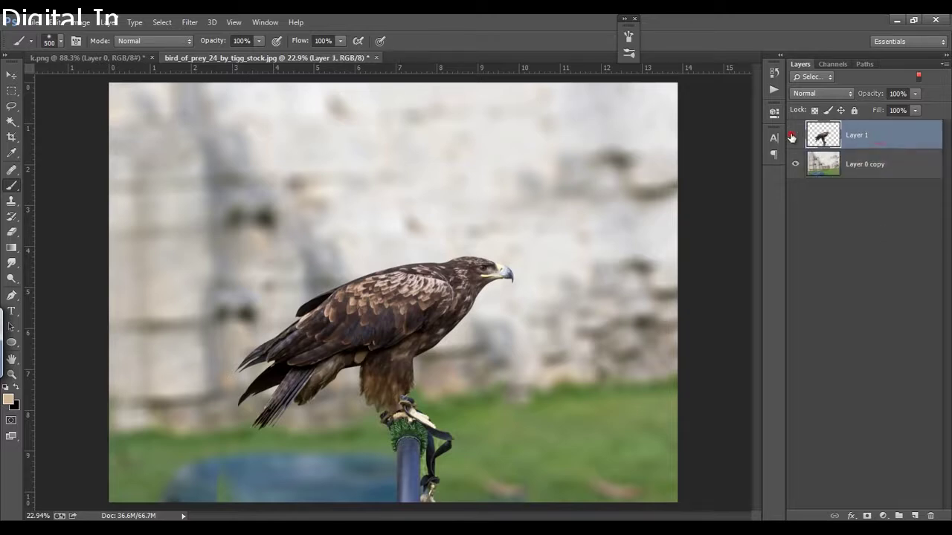
{"action": "left_click", "coordinate": [794, 135]}
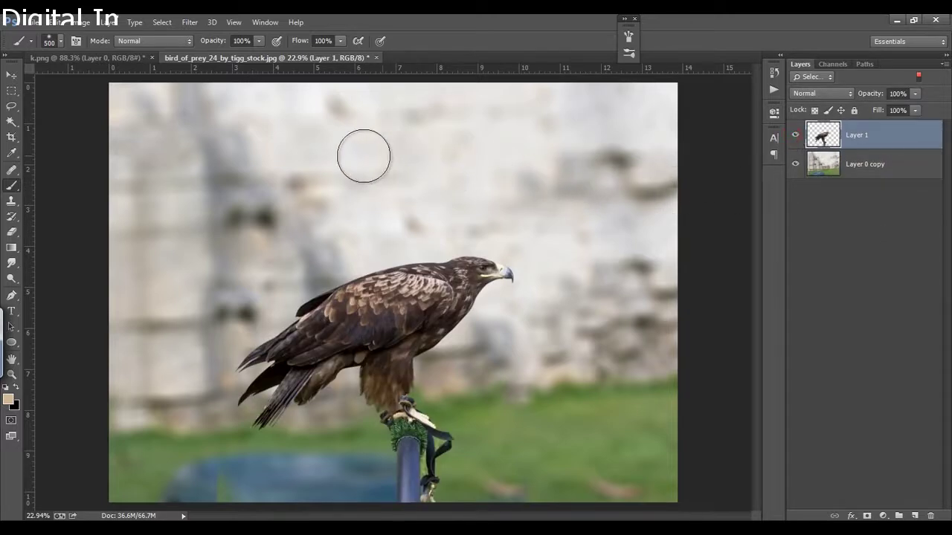
{"action": "left_click", "coordinate": [11, 75]}
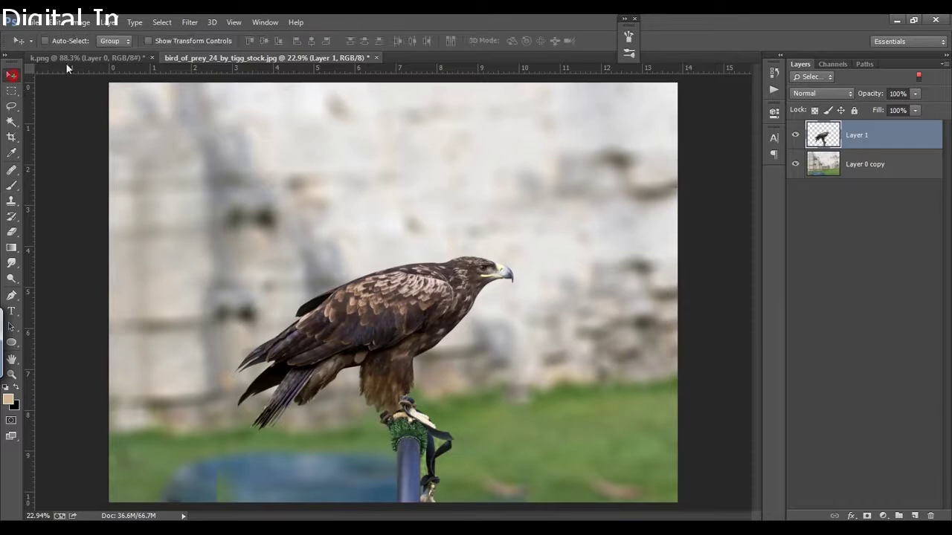
{"action": "left_click", "coordinate": [74, 58]}
Drag the dog into the eagle document and duplicate both the dog and eagle layers.
{"action": "mouse_move", "coordinate": [280, 191]}
{"action": "left_mouse_down"}
{"action": "mouse_move", "coordinate": [307, 58]}
{"action": "mouse_move", "coordinate": [324, 107]}
{"action": "left_mouse_up"}
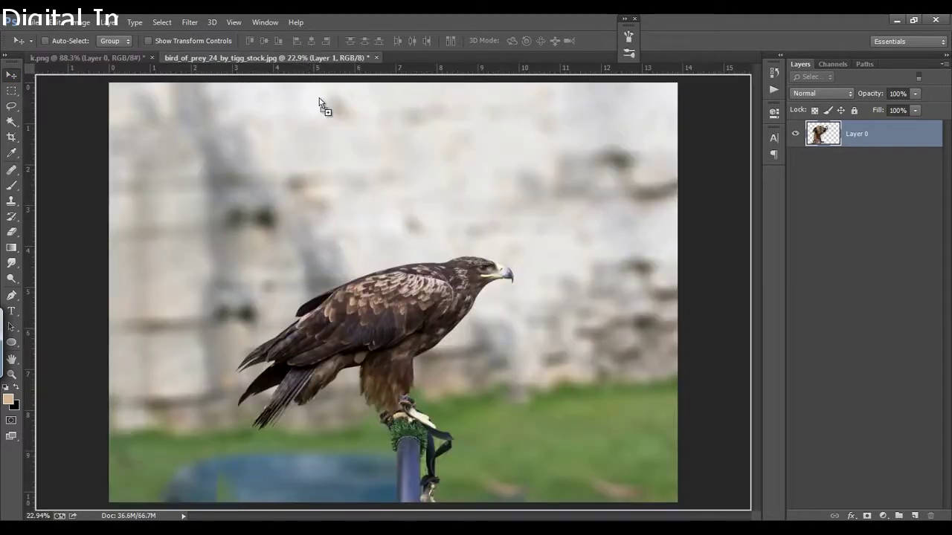
{"action": "left_click_drag", "start_coordinate": [392, 264], "coordinate": [398, 278]}
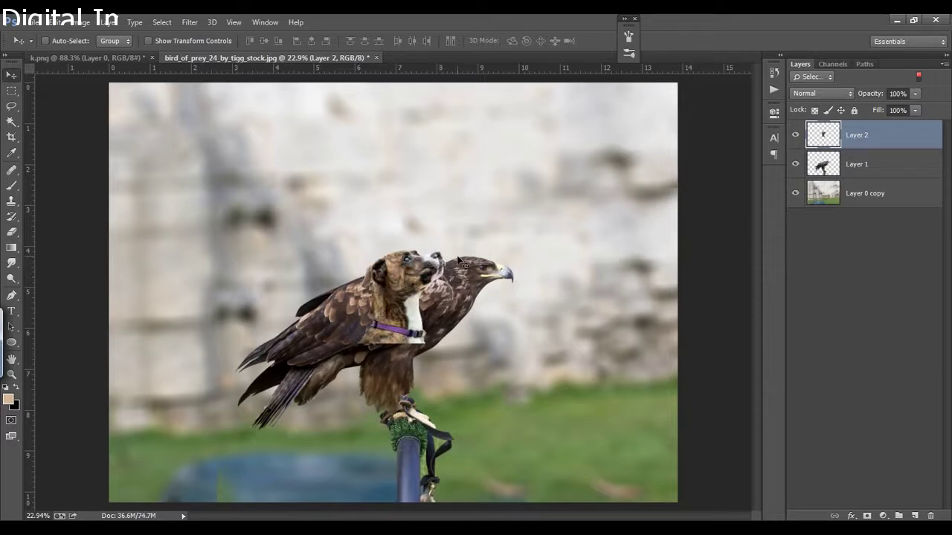
{"action": "key", "text": "ctrl+j"}
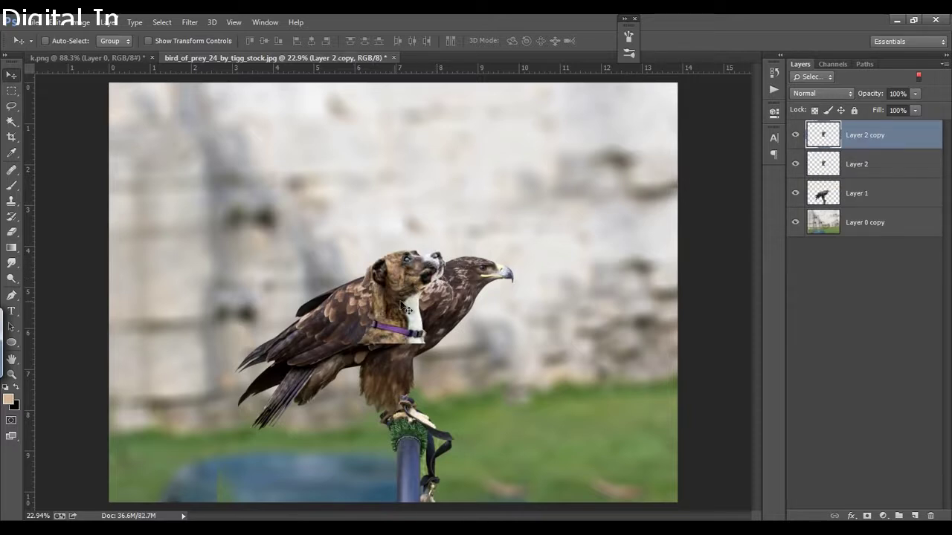
{"action": "left_click", "coordinate": [820, 194]}
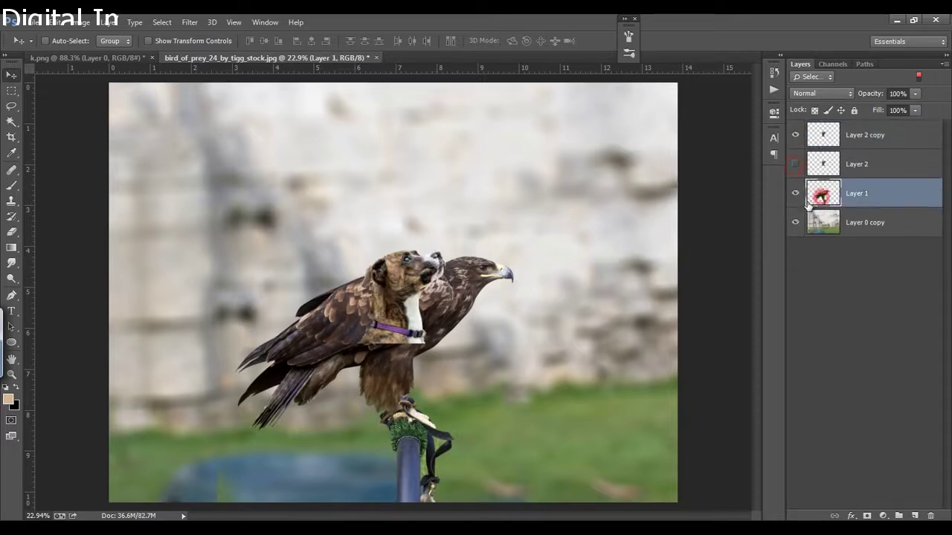
{"action": "key", "text": "ctrl+j"}
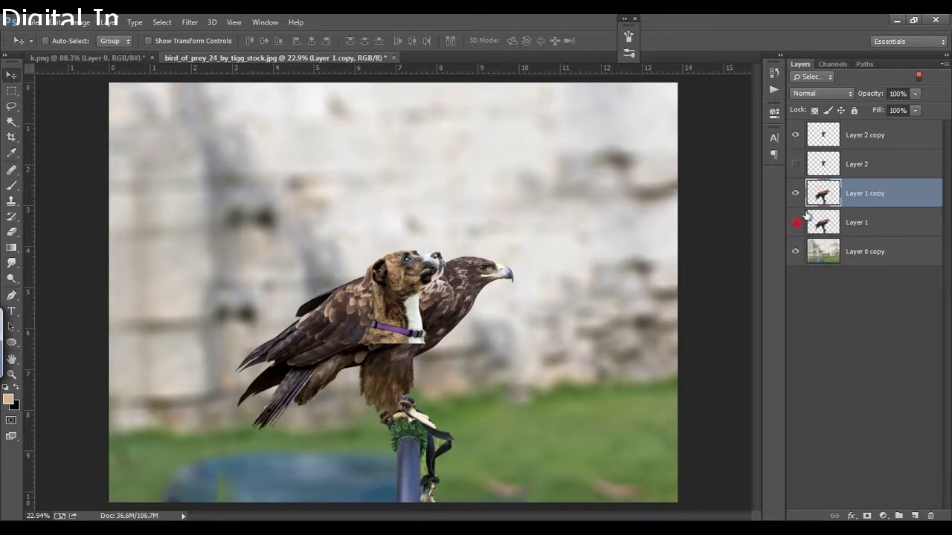
{"action": "left_click", "coordinate": [829, 146]}
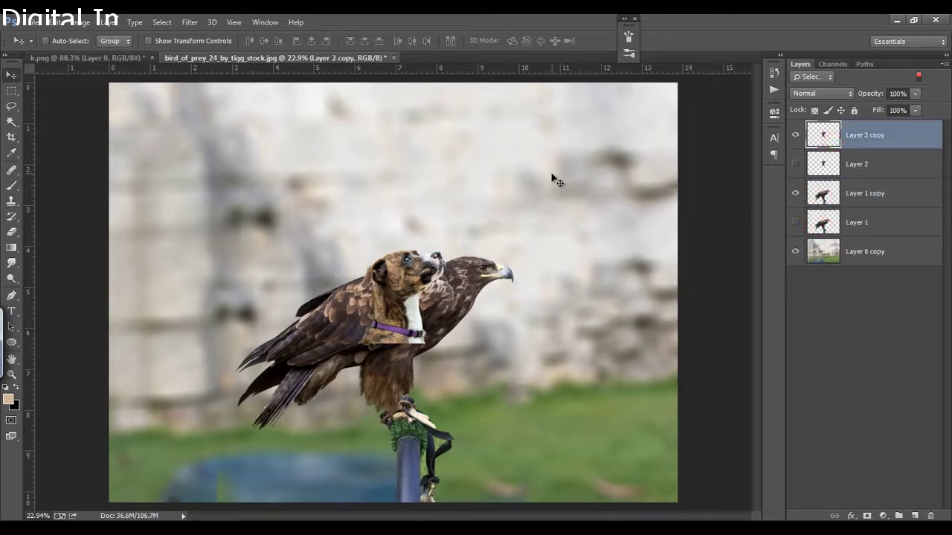
Start transforming the dog copy: tilt it and move it onto the eagle's head.
{"action": "key", "text": "ctrl+t"}
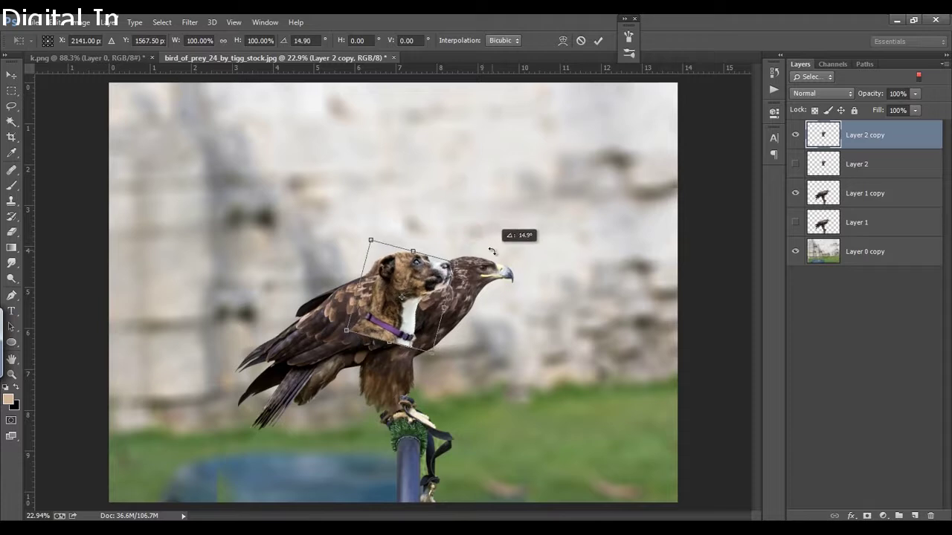
{"action": "left_click_drag", "start_coordinate": [471, 232], "coordinate": [492, 255]}
{"action": "left_click_drag", "start_coordinate": [401, 283], "coordinate": [476, 249]}
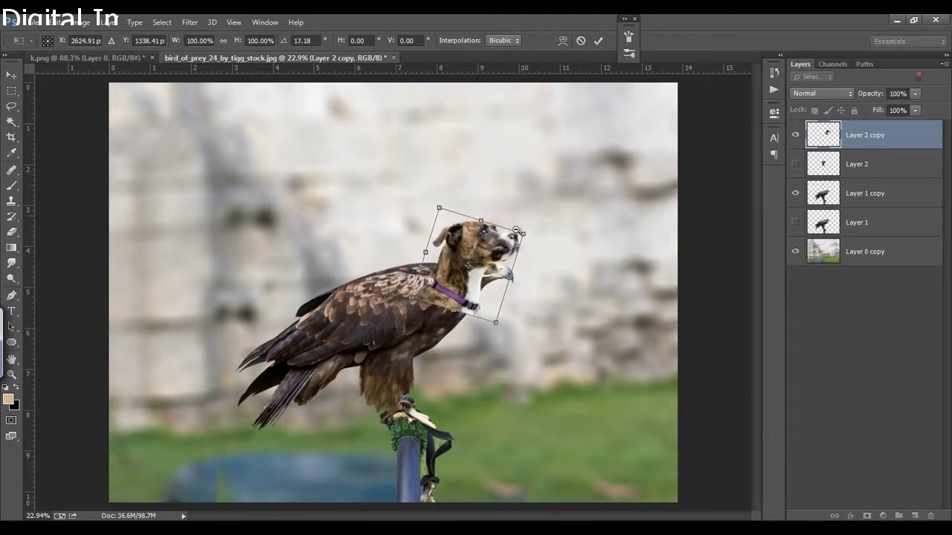
{"action": "left_click", "coordinate": [515, 244], "text": "ctrl+alt"}
{"action": "left_click", "coordinate": [497, 265], "text": "ctrl"}
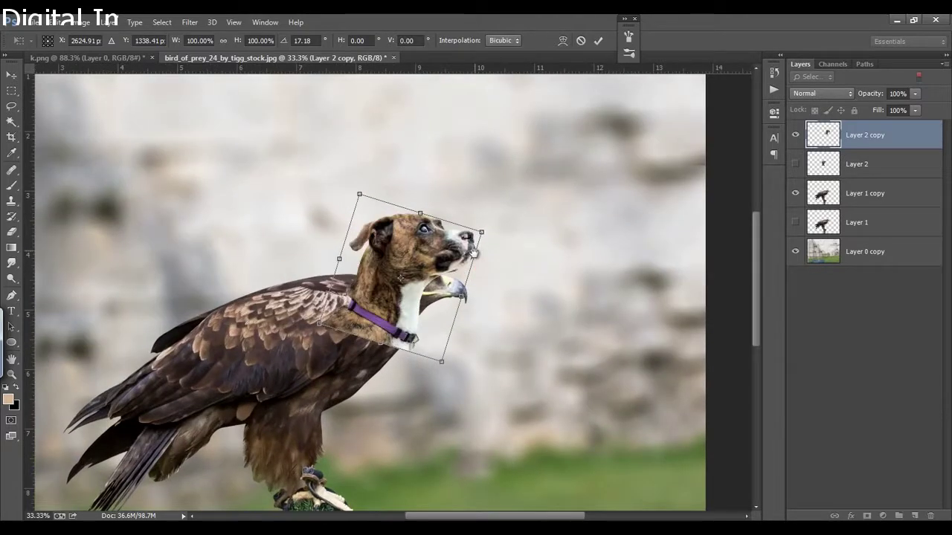
{"action": "left_click", "coordinate": [473, 259], "text": "ctrl"}
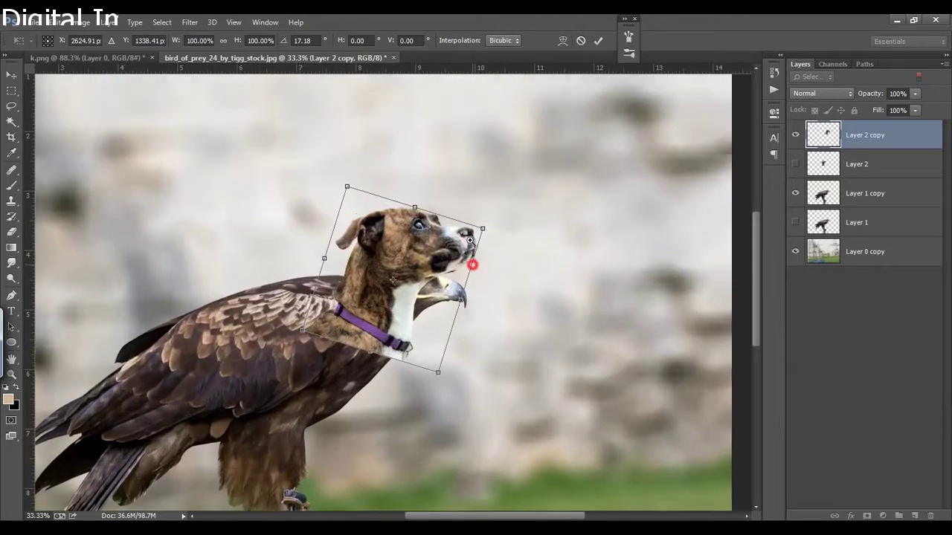
Fine-tune the dog head to about 42° rotation and 143% scale on the shoulders, and commit.
{"action": "mouse_move", "coordinate": [503, 211]}
{"action": "left_mouse_down"}
{"action": "mouse_move", "coordinate": [500, 239]}
{"action": "mouse_move", "coordinate": [567, 219]}
{"action": "left_mouse_up"}
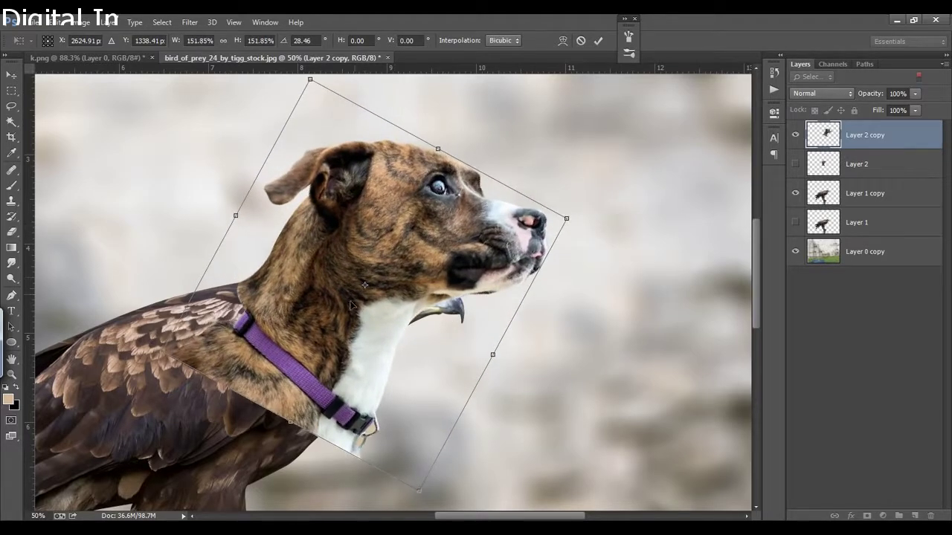
{"action": "left_click_drag", "start_coordinate": [350, 307], "coordinate": [324, 275]}
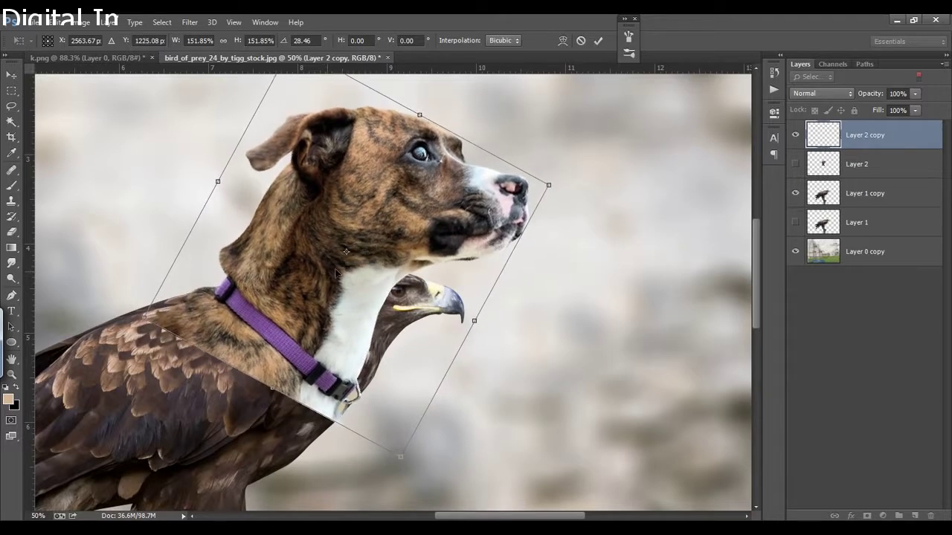
{"action": "left_click_drag", "start_coordinate": [576, 186], "coordinate": [592, 227]}
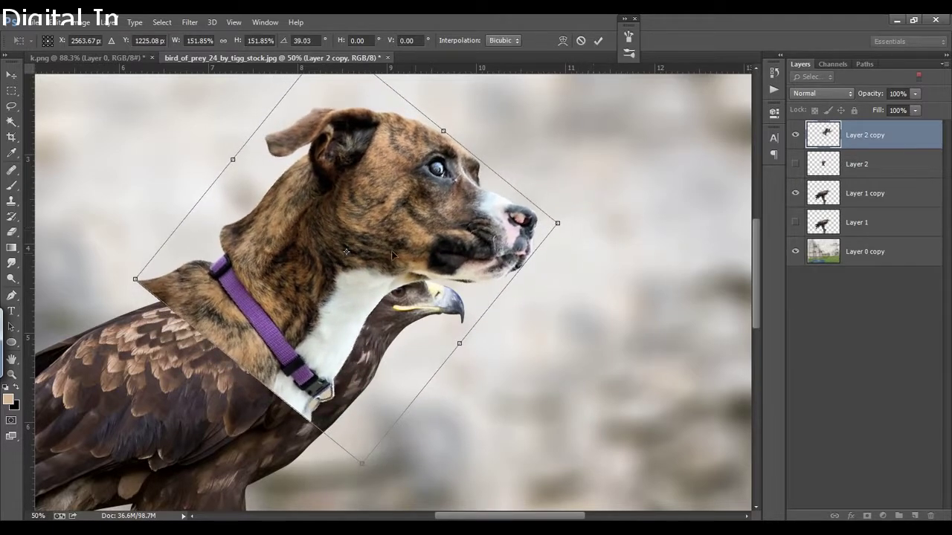
{"action": "left_click_drag", "start_coordinate": [366, 228], "coordinate": [379, 258]}
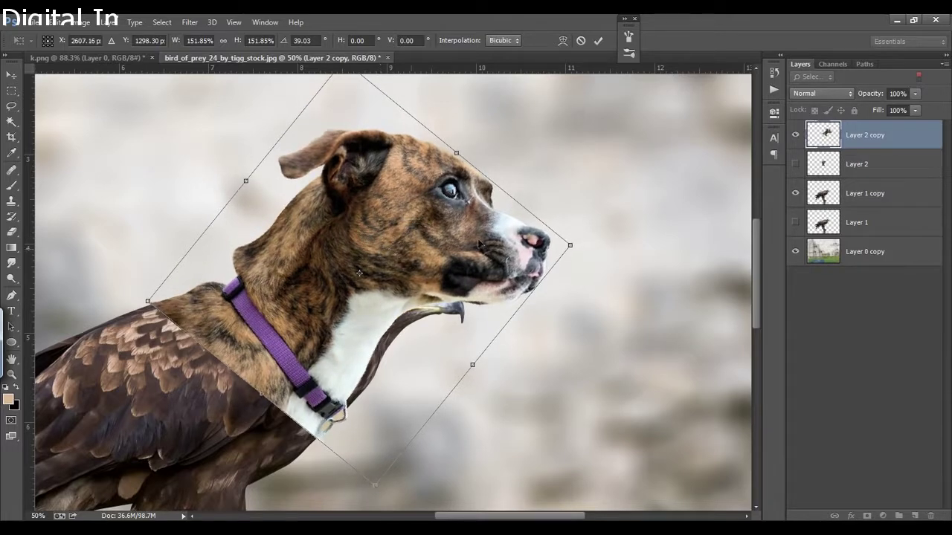
{"action": "left_click_drag", "start_coordinate": [570, 242], "coordinate": [557, 246]}
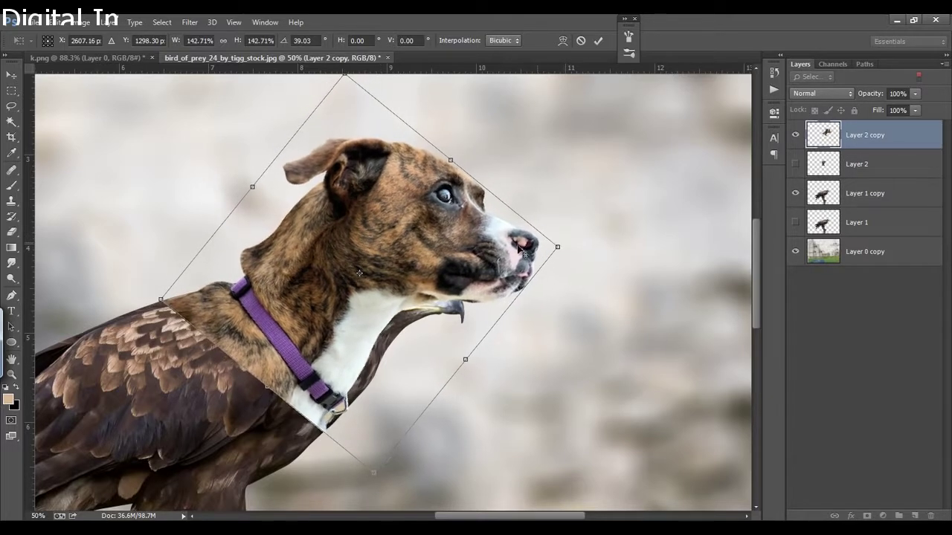
{"action": "left_click_drag", "start_coordinate": [465, 255], "coordinate": [464, 265]}
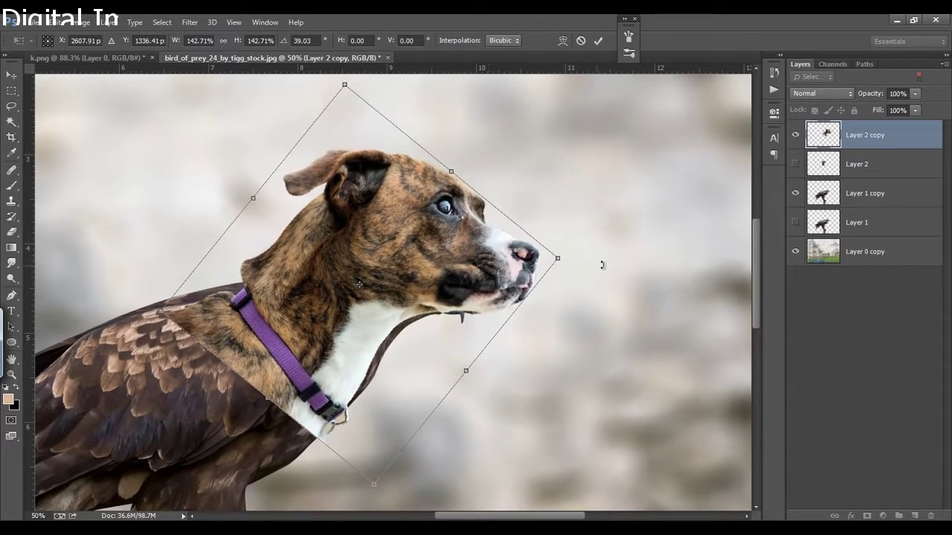
{"action": "left_click_drag", "start_coordinate": [603, 255], "coordinate": [599, 269]}
{"action": "left_click_drag", "start_coordinate": [387, 262], "coordinate": [405, 262]}
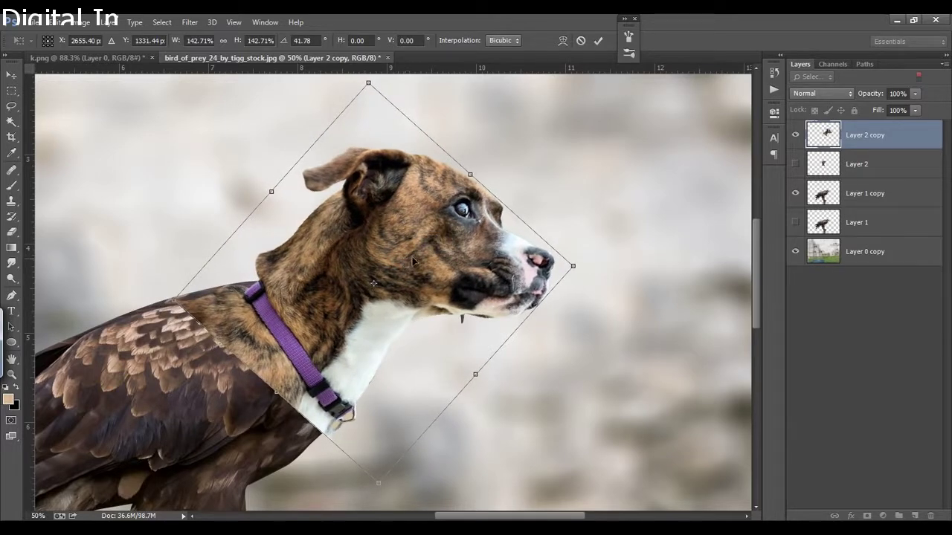
{"action": "left_click", "coordinate": [596, 41]}
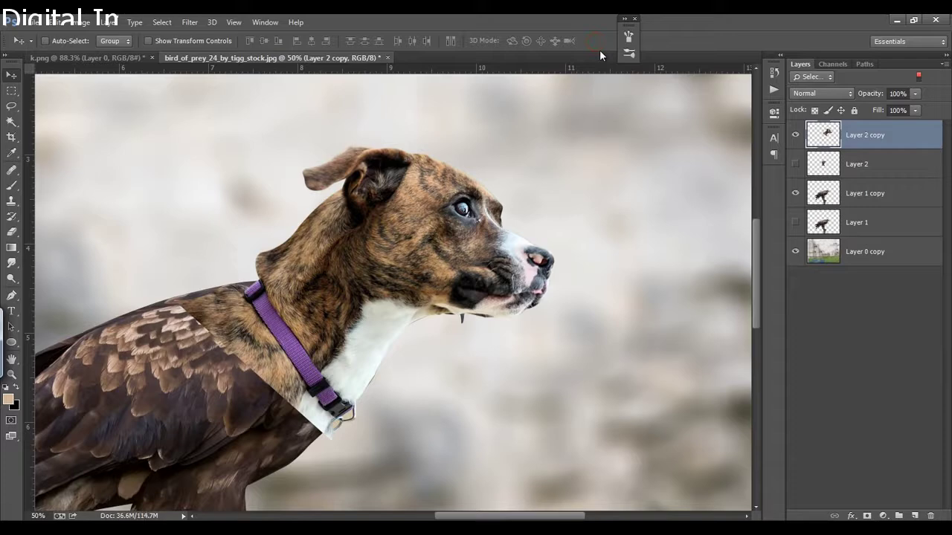
Zoom into the neck join and erase dog fur over the wing and shoulder with a larger eraser.
{"action": "key", "text": "ctrl+0"}
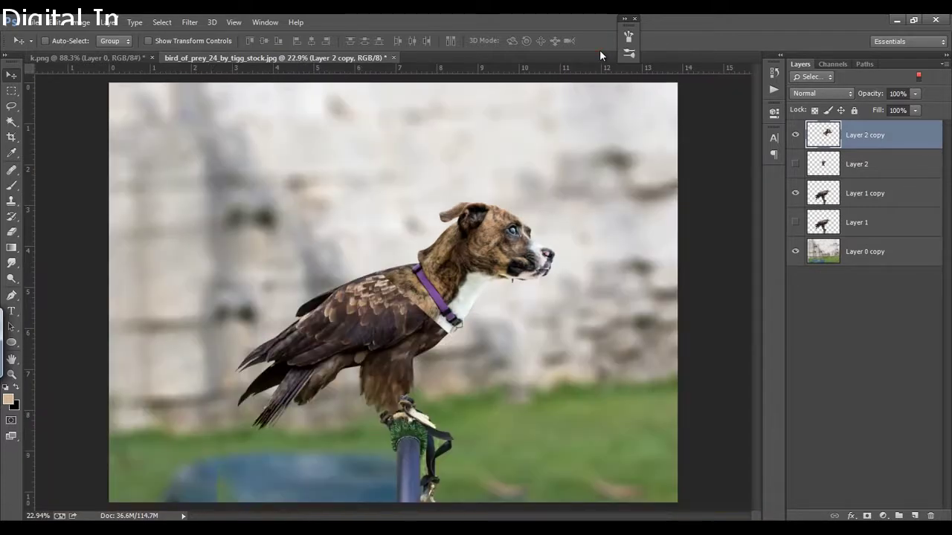
{"action": "left_click", "coordinate": [420, 342]}
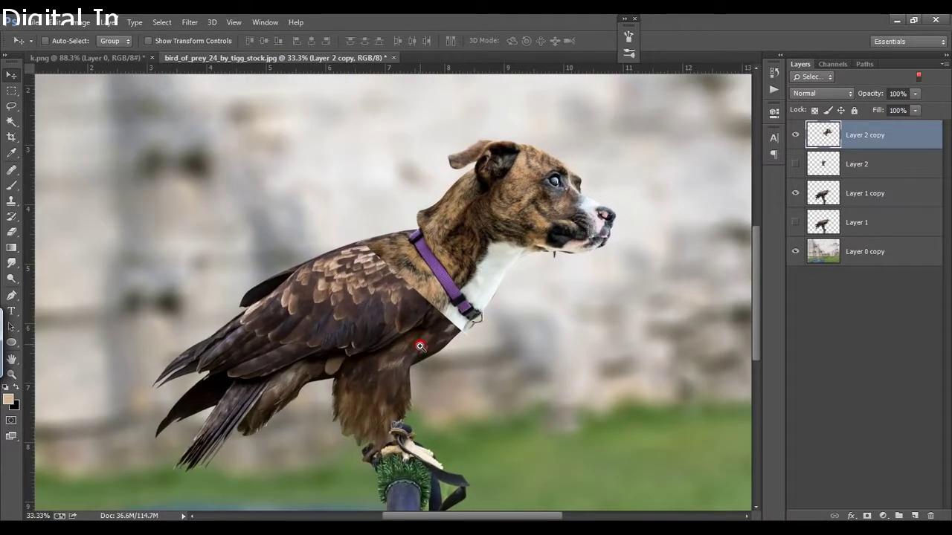
{"action": "left_click", "coordinate": [420, 342]}
{"action": "left_click", "coordinate": [416, 297]}
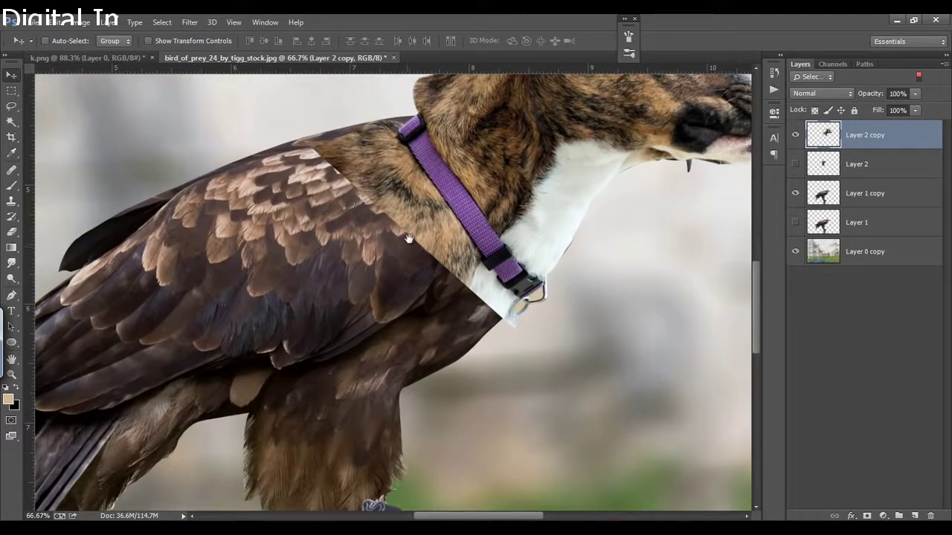
{"action": "left_click_drag", "start_coordinate": [403, 239], "coordinate": [313, 327]}
{"action": "left_click_drag", "start_coordinate": [308, 330], "coordinate": [290, 343]}
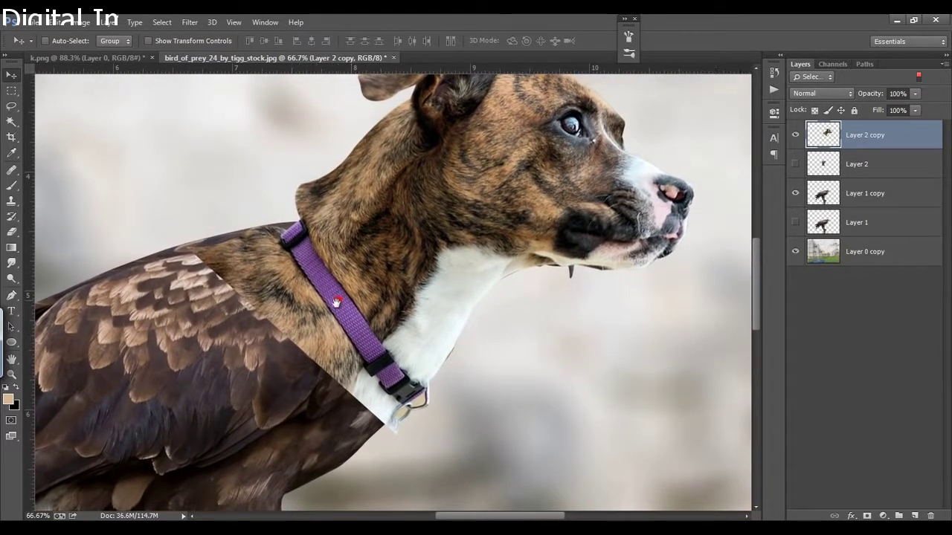
{"action": "left_click_drag", "start_coordinate": [349, 244], "coordinate": [381, 302]}
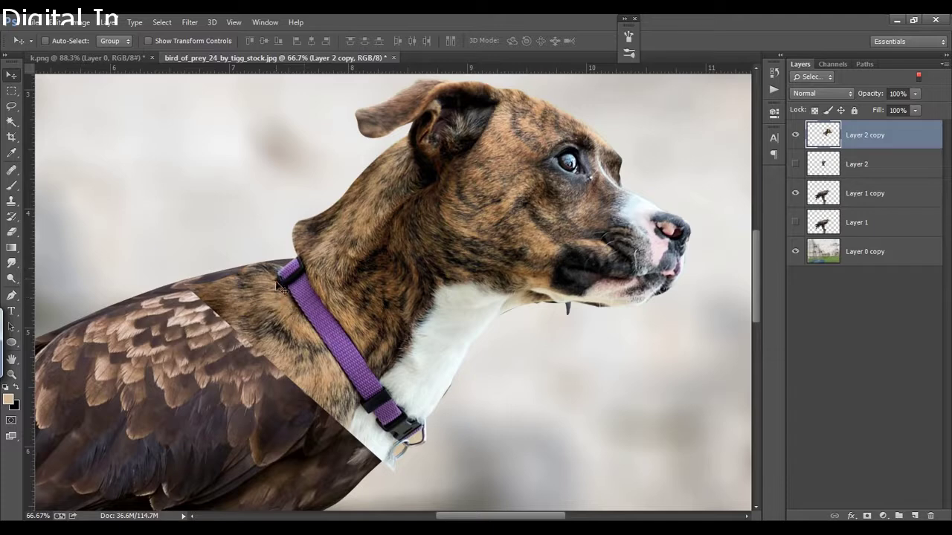
{"action": "key", "text": "e"}
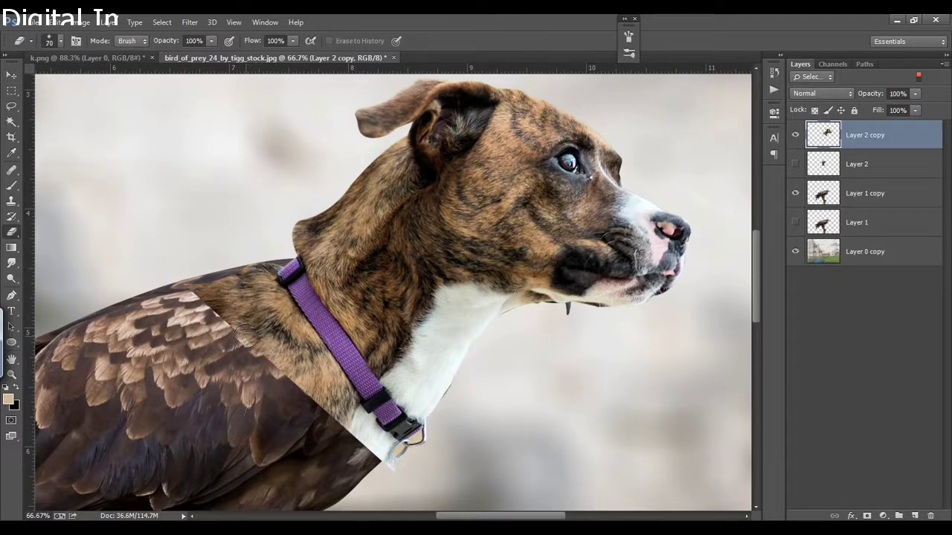
{"action": "key", "text": "bracketright"}
{"action": "left_click_drag", "start_coordinate": [218, 313], "coordinate": [190, 298]}
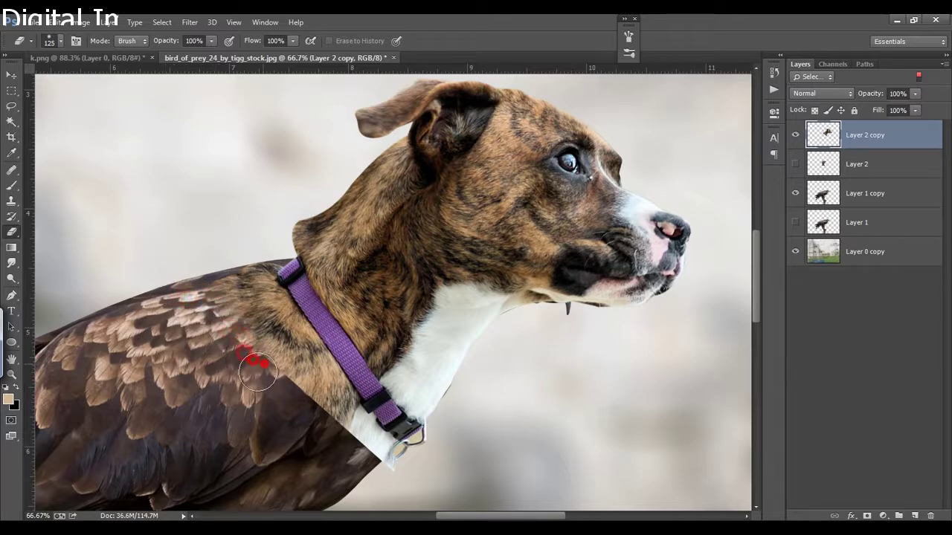
{"action": "mouse_move", "coordinate": [189, 298]}
{"action": "left_mouse_down"}
{"action": "mouse_move", "coordinate": [365, 460]}
{"action": "mouse_move", "coordinate": [396, 476]}
{"action": "left_mouse_up"}
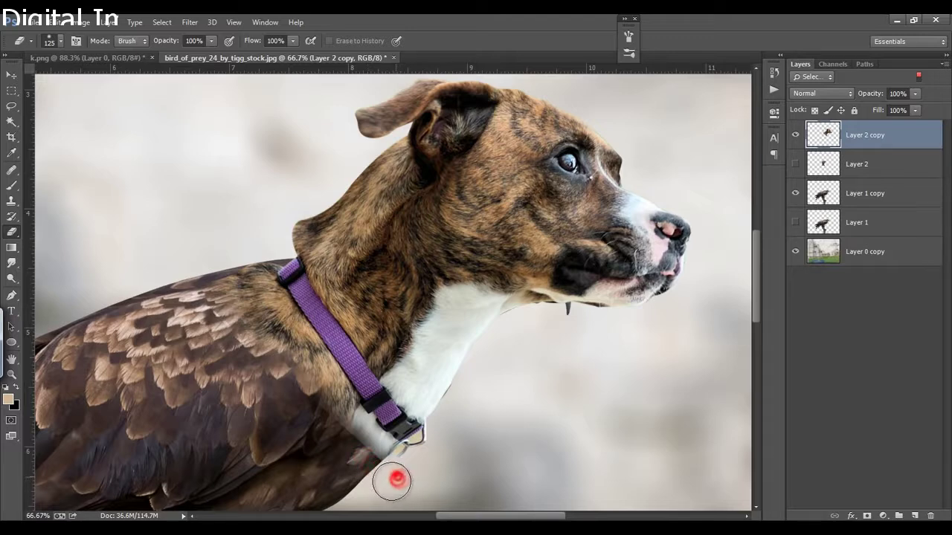
{"action": "mouse_move", "coordinate": [240, 314]}
{"action": "left_mouse_down"}
{"action": "mouse_move", "coordinate": [208, 312]}
{"action": "mouse_move", "coordinate": [213, 298]}
{"action": "left_mouse_up"}
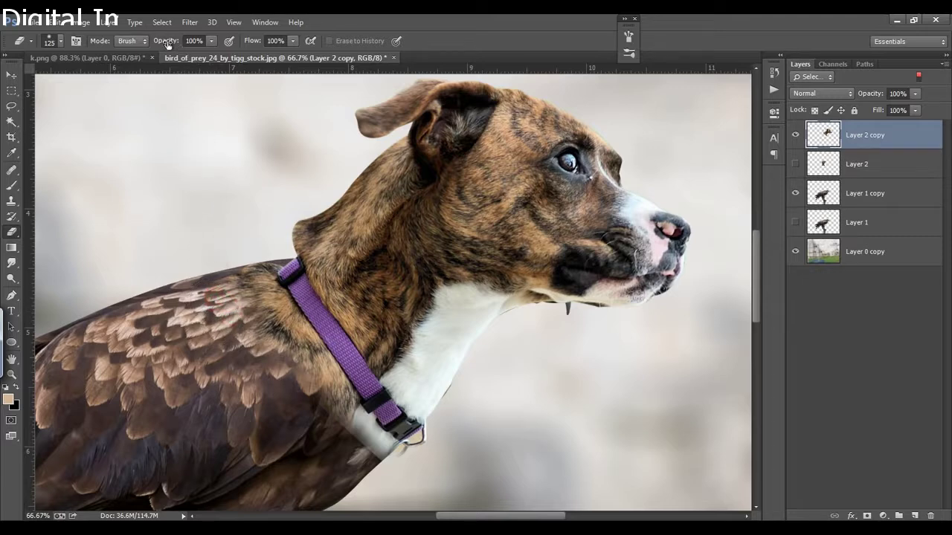
At 71% eraser opacity, softly erase fur beside the collar so feathers blend in.
{"action": "key", "text": "Return"}
{"action": "type", "text": "71"}
{"action": "key", "text": "Return"}
{"action": "mouse_move", "coordinate": [278, 318]}
{"action": "left_mouse_down"}
{"action": "mouse_move", "coordinate": [274, 352]}
{"action": "mouse_move", "coordinate": [243, 284]}
{"action": "left_mouse_up"}
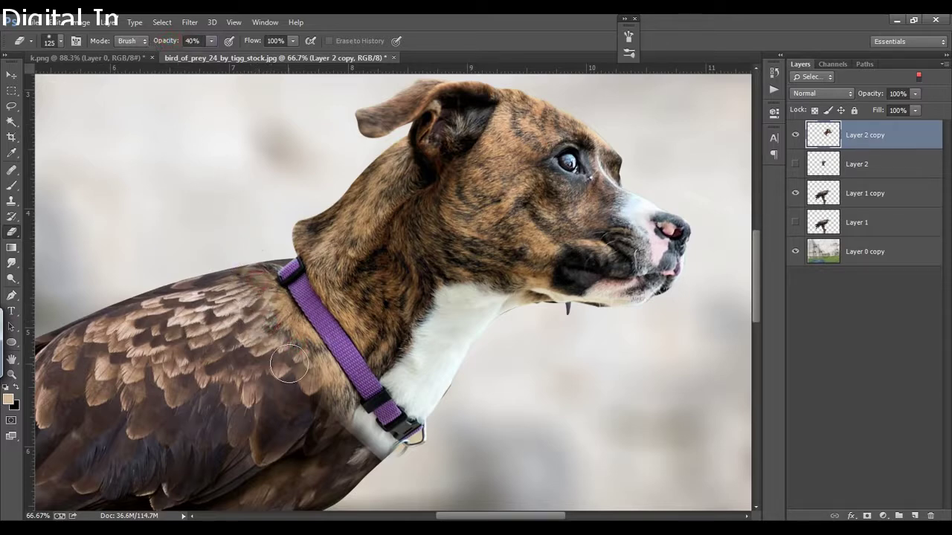
{"action": "mouse_move", "coordinate": [296, 341]}
{"action": "left_mouse_down"}
{"action": "mouse_move", "coordinate": [348, 441]}
{"action": "mouse_move", "coordinate": [344, 425]}
{"action": "mouse_move", "coordinate": [323, 442]}
{"action": "mouse_move", "coordinate": [362, 446]}
{"action": "mouse_move", "coordinate": [362, 470]}
{"action": "mouse_move", "coordinate": [367, 456]}
{"action": "mouse_move", "coordinate": [329, 474]}
{"action": "mouse_move", "coordinate": [323, 439]}
{"action": "mouse_move", "coordinate": [288, 420]}
{"action": "mouse_move", "coordinate": [246, 294]}
{"action": "mouse_move", "coordinate": [249, 249]}
{"action": "mouse_move", "coordinate": [263, 255]}
{"action": "mouse_move", "coordinate": [242, 259]}
{"action": "left_mouse_up"}
{"action": "key", "text": "ctrl+0"}
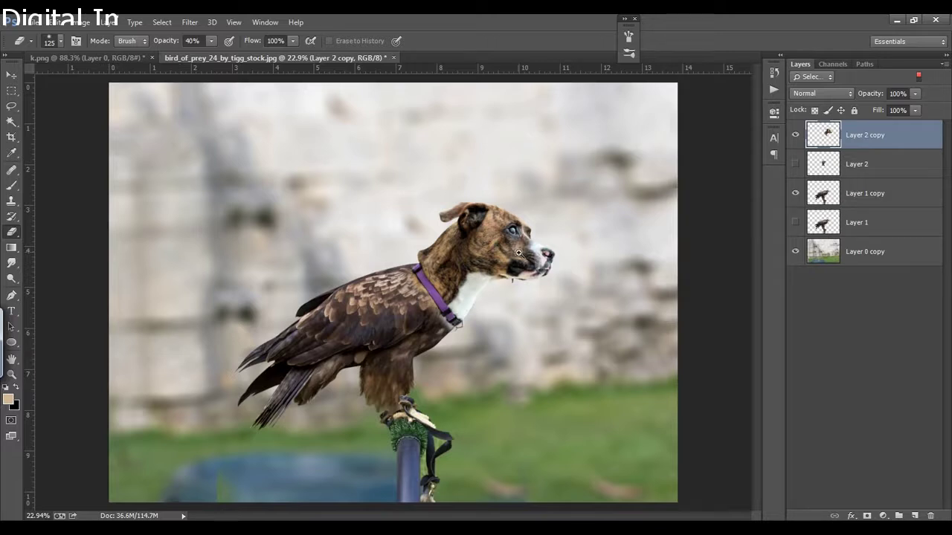
Add a Hue/Saturation adjustment clipped to the dog head layer and shift its hue toward -11.
{"action": "left_click", "coordinate": [469, 309]}
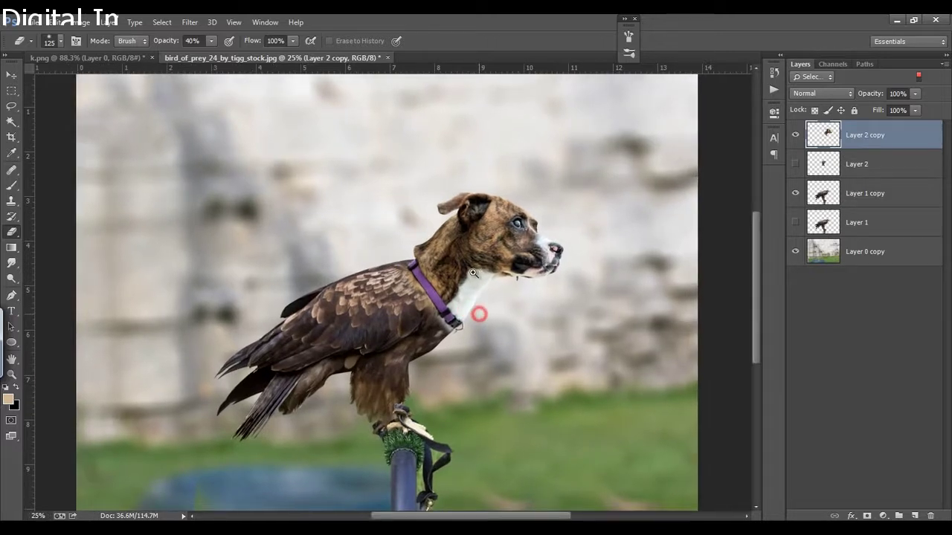
{"action": "left_click", "coordinate": [478, 314]}
{"action": "left_click_drag", "start_coordinate": [482, 281], "coordinate": [416, 286]}
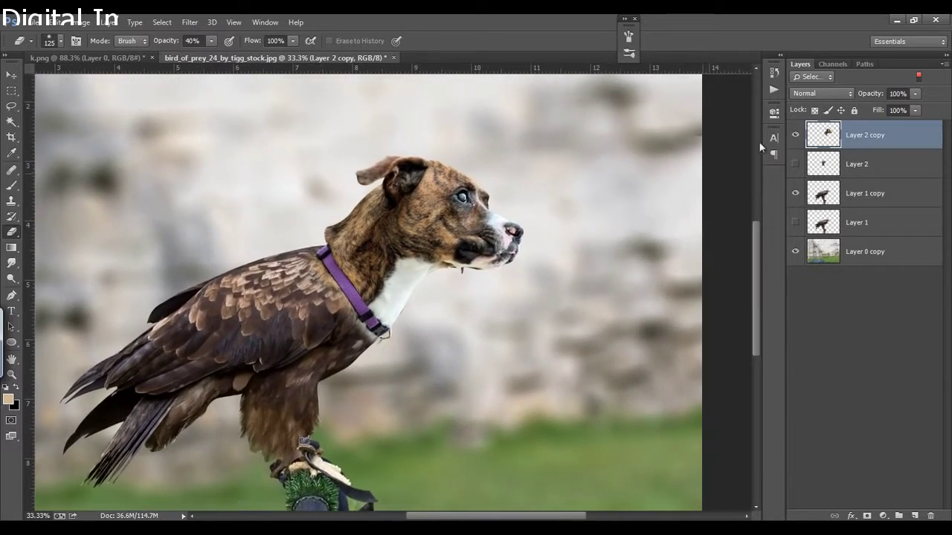
{"action": "left_click", "coordinate": [884, 514]}
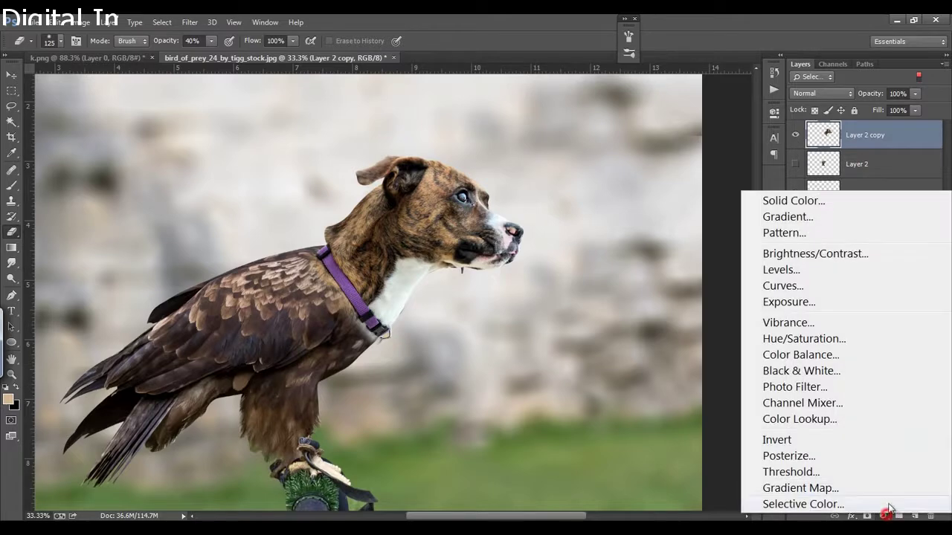
{"action": "left_click", "coordinate": [860, 340]}
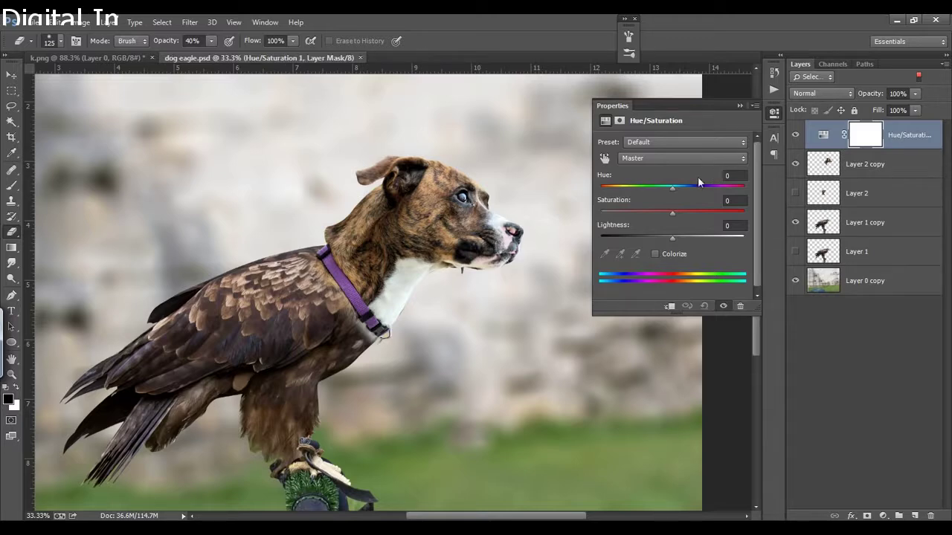
{"action": "right_click", "coordinate": [913, 138]}
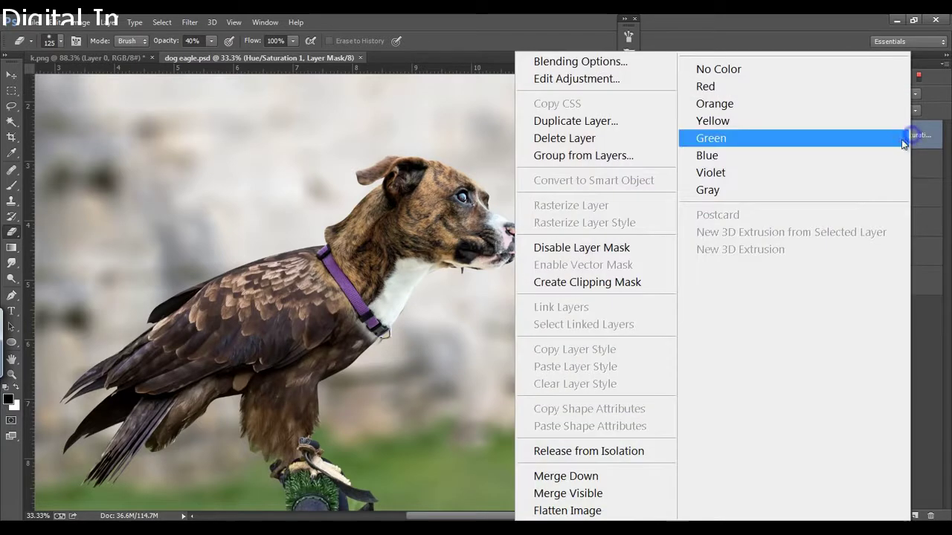
{"action": "left_click", "coordinate": [584, 281]}
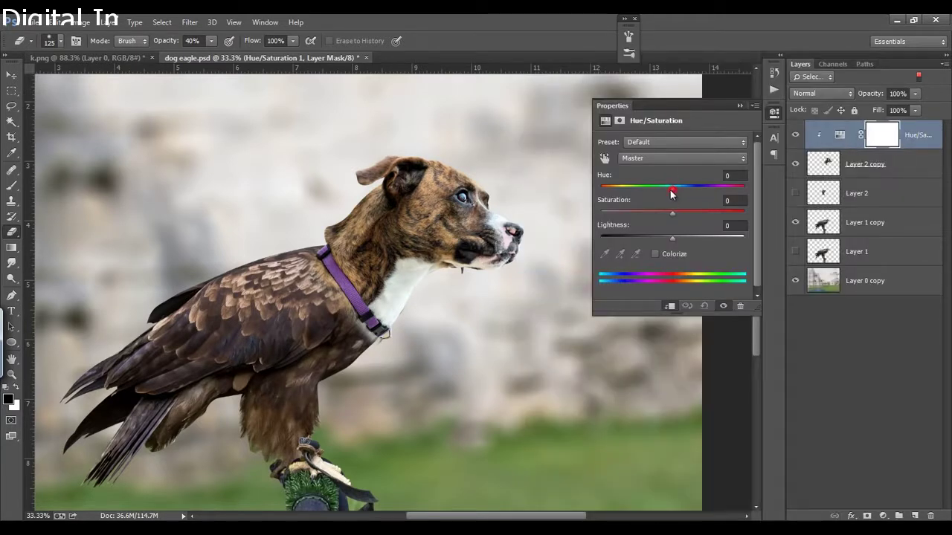
{"action": "mouse_move", "coordinate": [669, 190]}
{"action": "left_mouse_down"}
{"action": "mouse_move", "coordinate": [666, 215]}
{"action": "mouse_move", "coordinate": [653, 213]}
{"action": "left_mouse_up"}
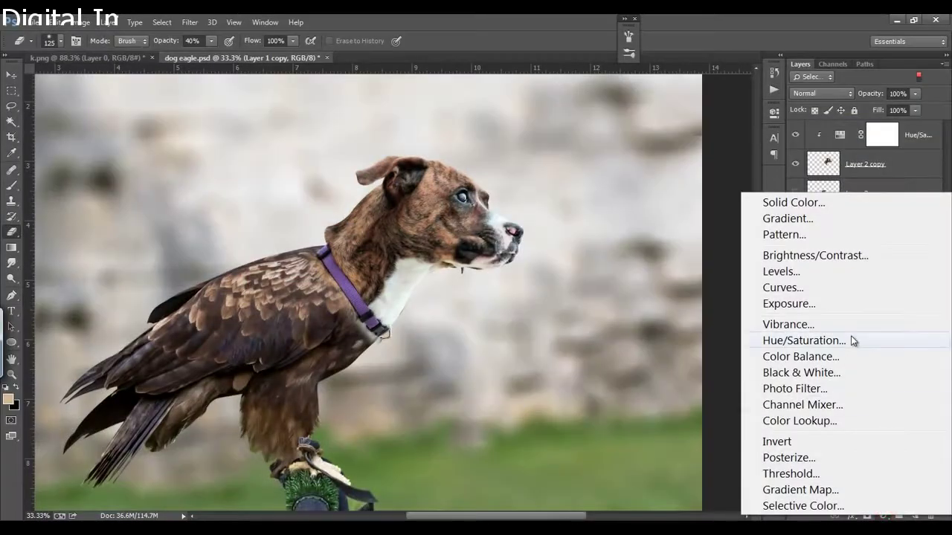
Add a Hue/Saturation adjustment clipped to the eagle body layer and nudge its hue.
{"action": "left_click", "coordinate": [852, 340]}
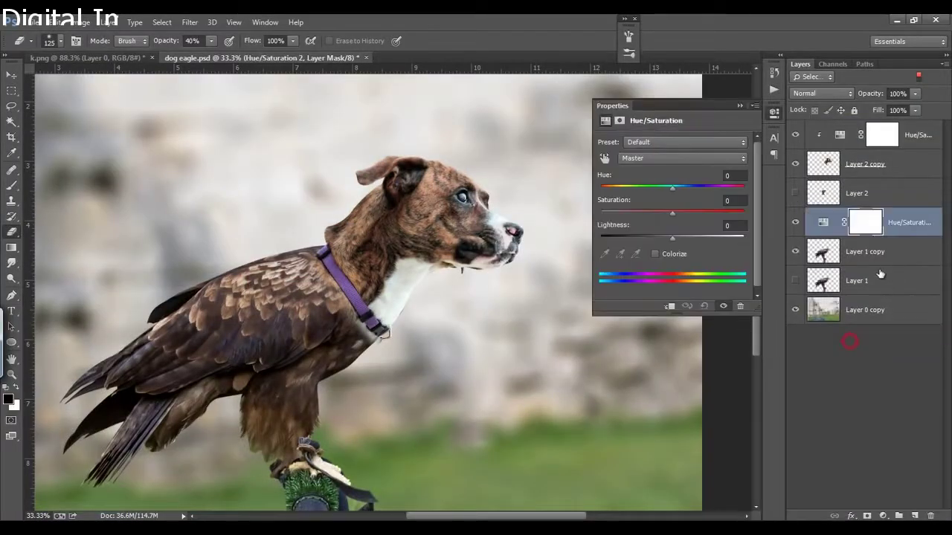
{"action": "right_click", "coordinate": [910, 223]}
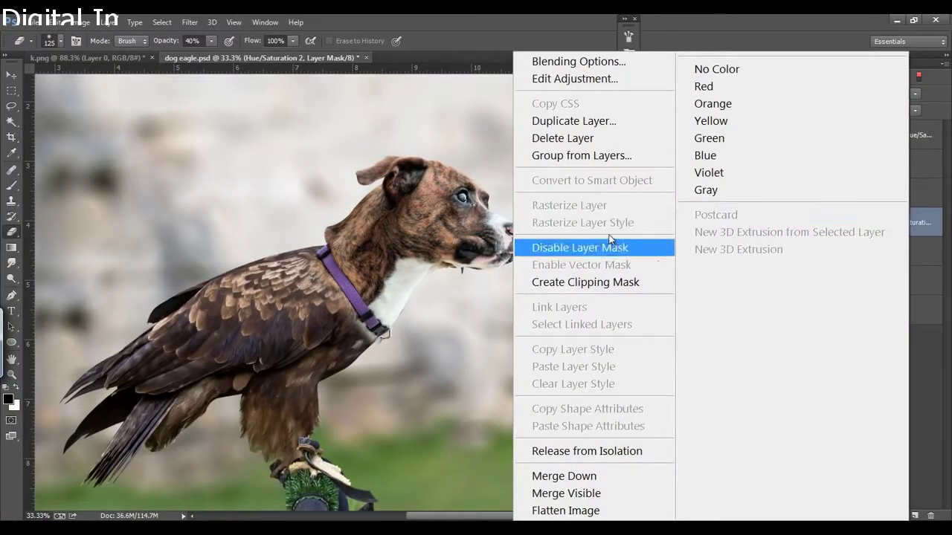
{"action": "left_click", "coordinate": [593, 283]}
{"action": "left_click_drag", "start_coordinate": [673, 188], "coordinate": [670, 211]}
{"action": "left_click", "coordinate": [740, 105]}
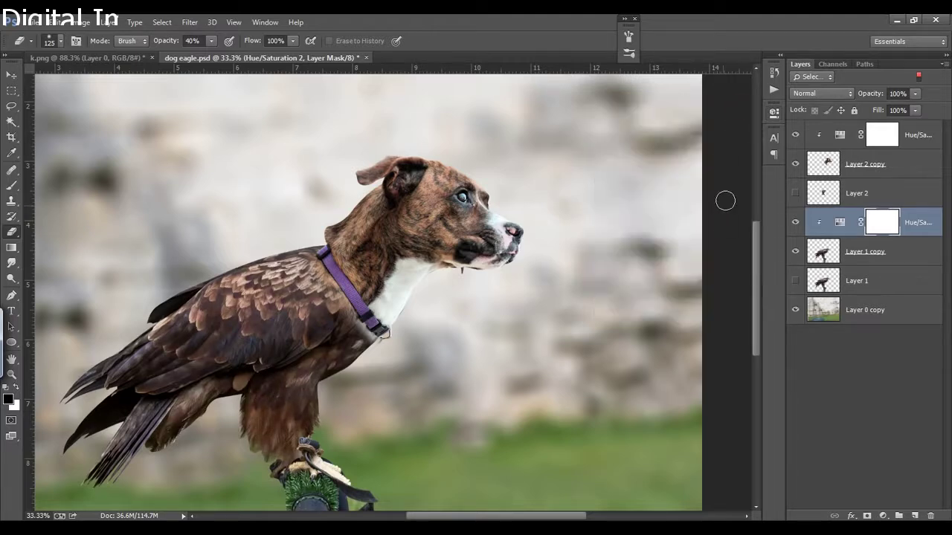
Retune the head's Hue/Saturation to -7/-10/+2 and add empty Layer 3.
{"action": "left_click", "coordinate": [854, 369]}
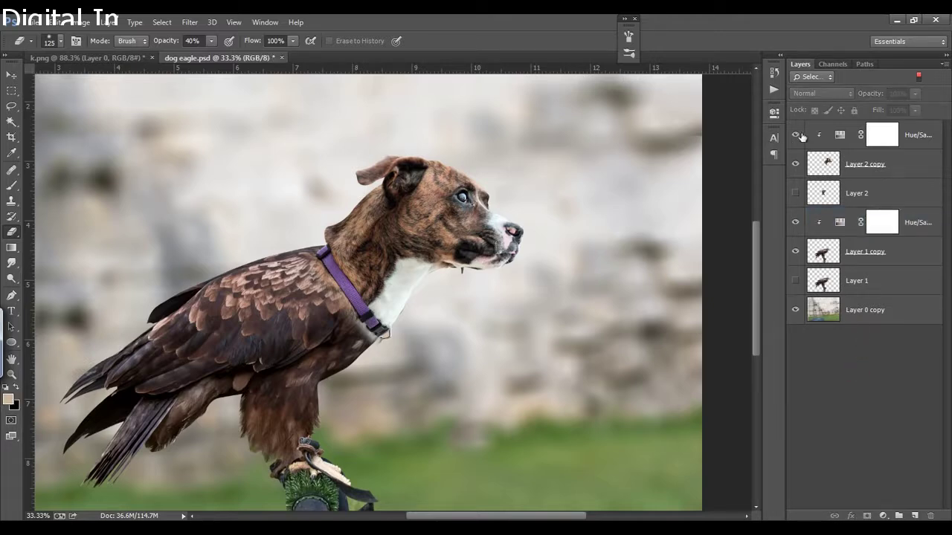
{"action": "double_click", "coordinate": [838, 134]}
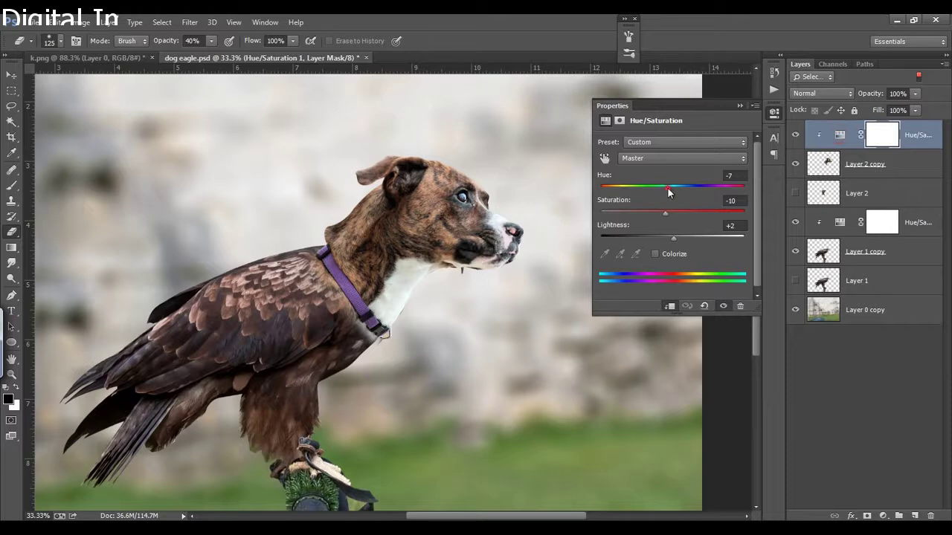
{"action": "left_click", "coordinate": [739, 107]}
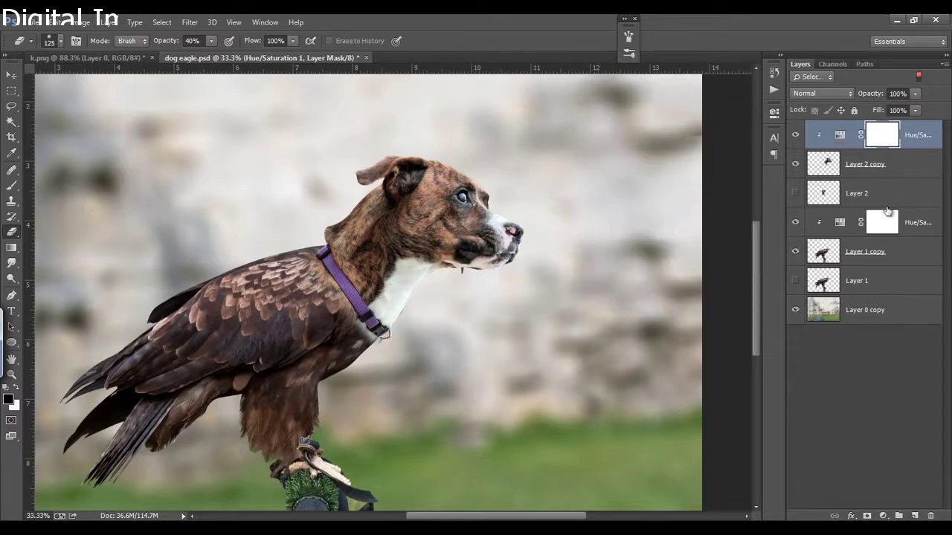
{"action": "left_click", "coordinate": [914, 516]}
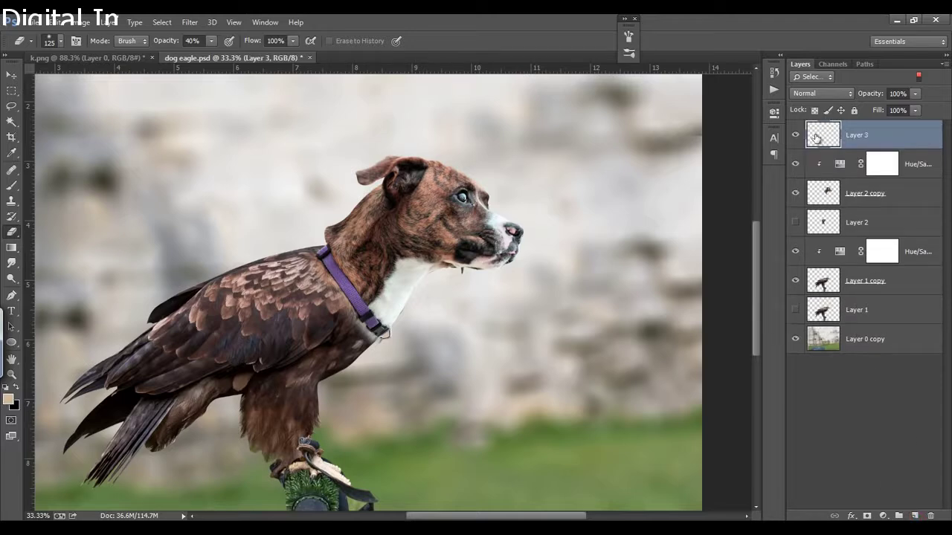
Zoom to 66.7%, set the Clone Stamp to sample all layers, and select Layer 2 copy.
{"action": "scroll", "coordinate": [278, 283], "scroll_direction": "up", "scroll_amount": 1}
{"action": "scroll", "coordinate": [276, 266], "scroll_direction": "up", "scroll_amount": 1}
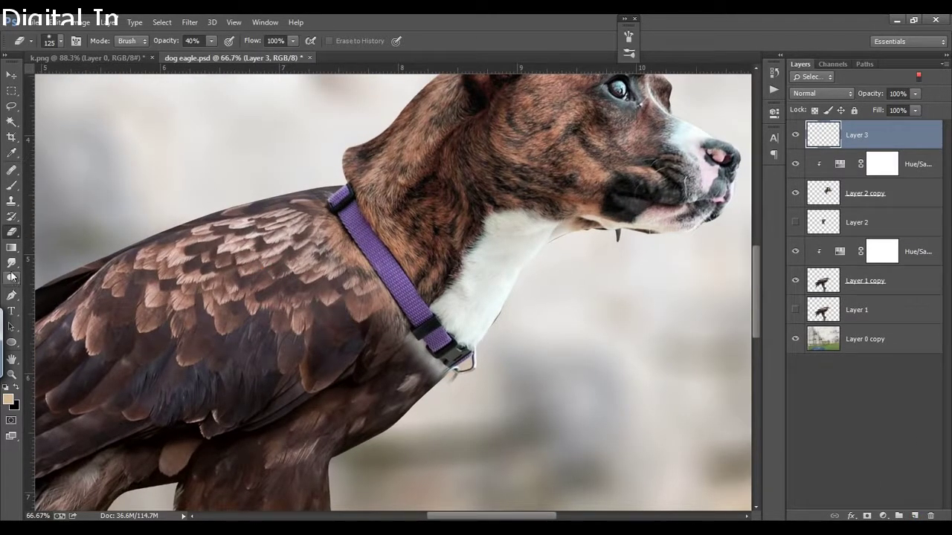
{"action": "left_click", "coordinate": [11, 200]}
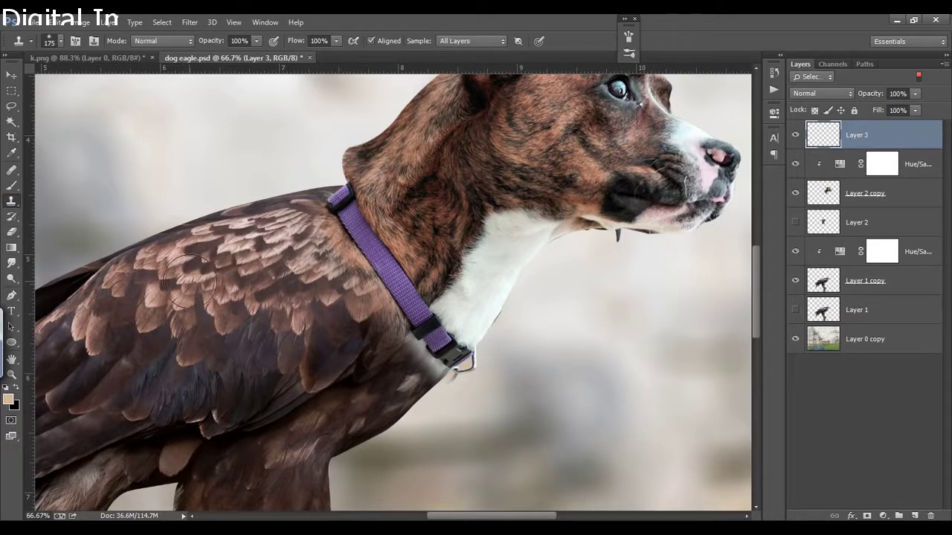
{"action": "left_click", "coordinate": [825, 194]}
{"action": "mouse_move", "coordinate": [864, 93]}
{"action": "left_mouse_down"}
{"action": "mouse_move", "coordinate": [858, 99]}
{"action": "mouse_move", "coordinate": [877, 103]}
{"action": "left_mouse_up"}
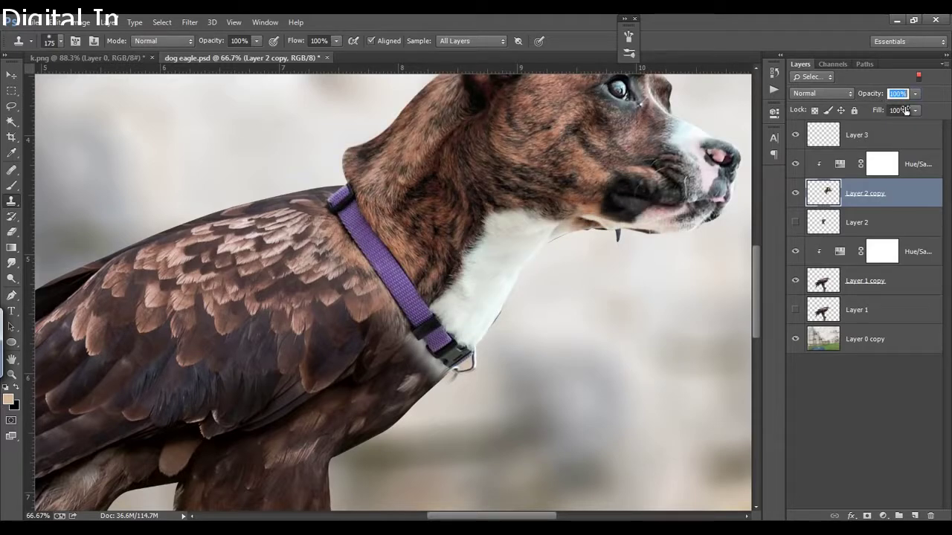
Add a layer mask to Layer 2 copy, trying and undoing first neck brush strokes.
{"action": "left_click", "coordinate": [867, 515]}
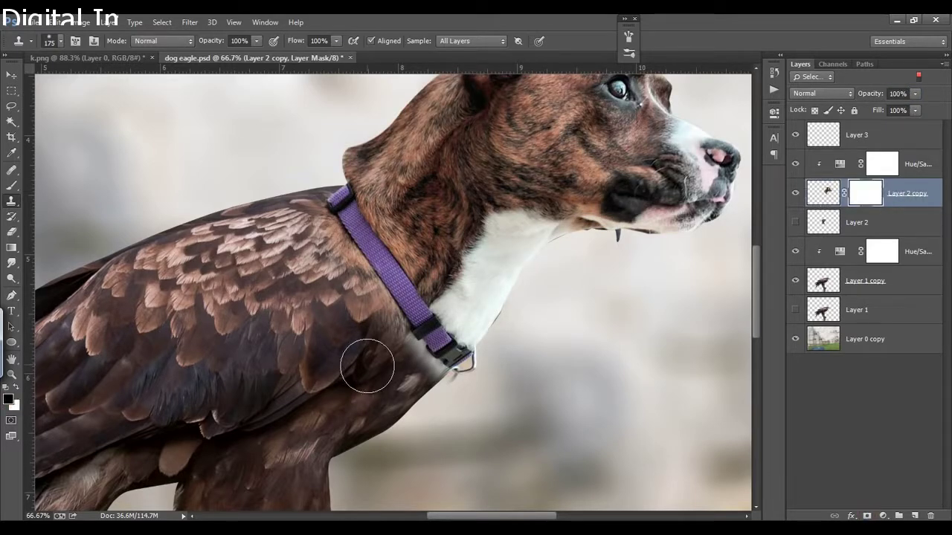
{"action": "key", "text": "b"}
{"action": "left_click_drag", "start_coordinate": [402, 233], "coordinate": [416, 279]}
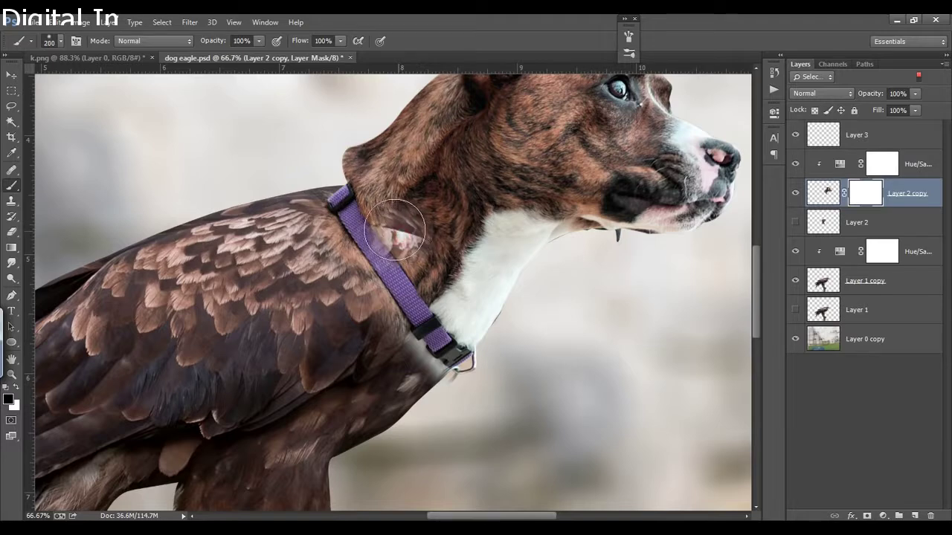
{"action": "key", "text": "ctrl+0"}
{"action": "scroll", "coordinate": [526, 238], "scroll_direction": "down", "scroll_amount": 5}
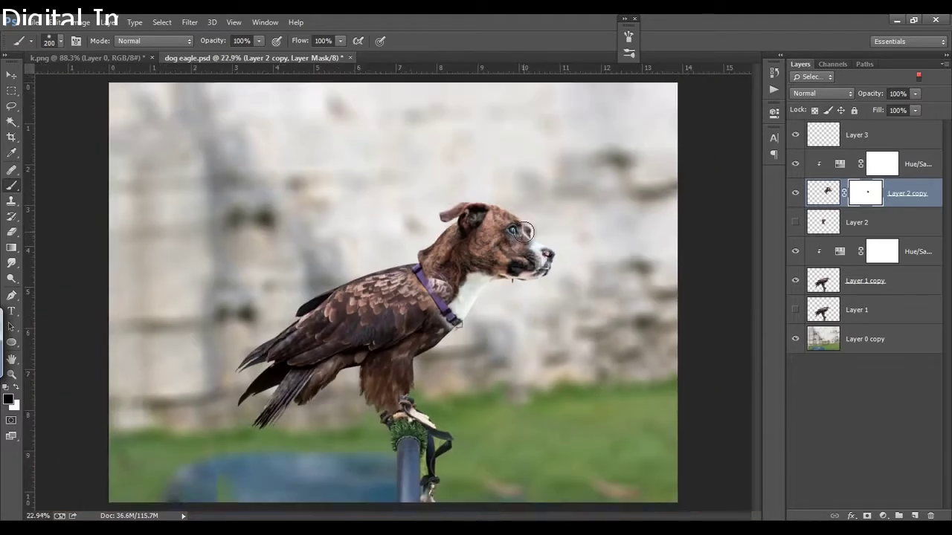
{"action": "key", "text": "ctrl+z"}
{"action": "scroll", "coordinate": [449, 300], "scroll_direction": "up", "scroll_amount": 1}
{"action": "scroll", "coordinate": [449, 300], "scroll_direction": "up", "scroll_amount": 1}
{"action": "scroll", "coordinate": [449, 300], "scroll_direction": "up", "scroll_amount": 1}
{"action": "scroll", "coordinate": [449, 300], "scroll_direction": "up", "scroll_amount": 1}
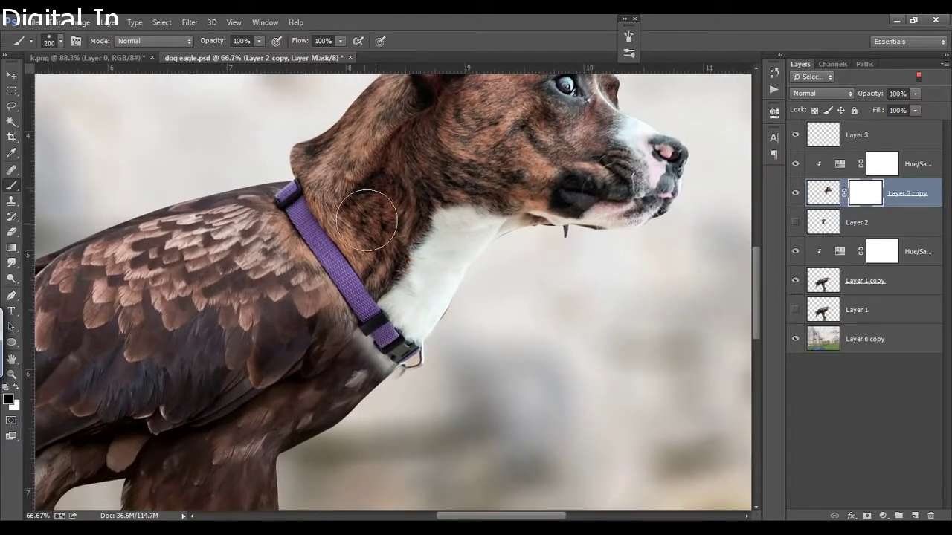
{"action": "left_click_drag", "start_coordinate": [346, 216], "coordinate": [385, 282]}
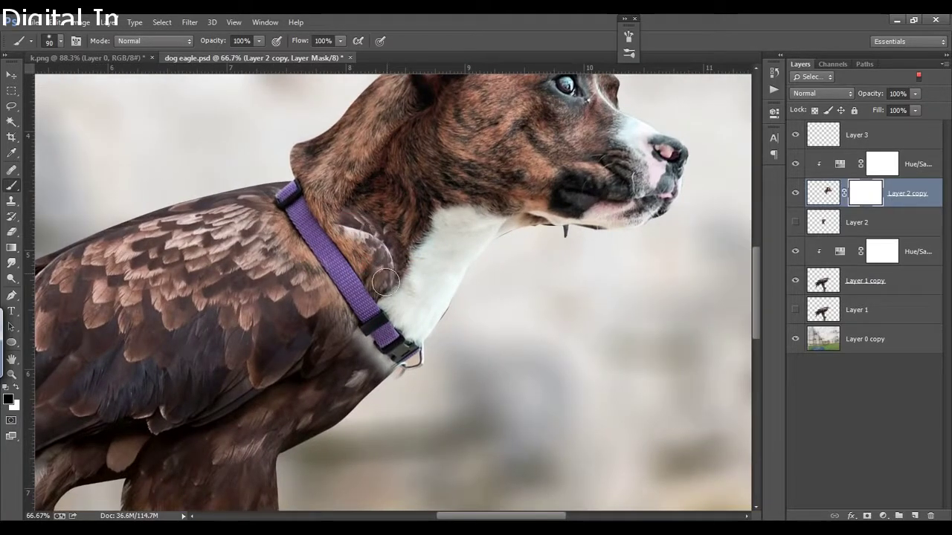
{"action": "key", "text": "ctrl+z"}
Lightly mask the dog's neck along the collar with the brush lowered to about 30% opacity.
{"action": "key", "text": "5"}
{"action": "key", "text": "4"}
{"action": "mouse_move", "coordinate": [341, 224]}
{"action": "left_mouse_down"}
{"action": "mouse_move", "coordinate": [377, 245]}
{"action": "mouse_move", "coordinate": [390, 281]}
{"action": "left_mouse_up"}
{"action": "key", "text": "3"}
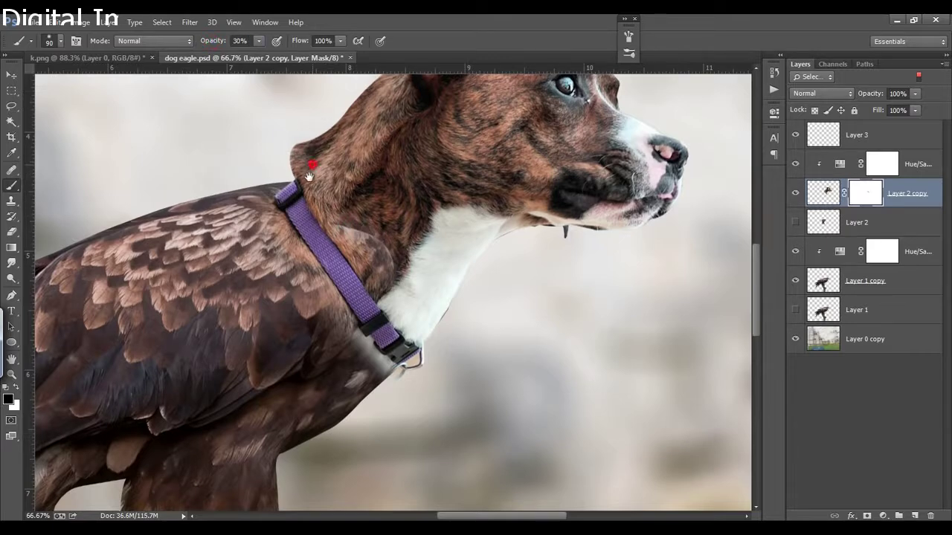
{"action": "scroll", "coordinate": [327, 216], "scroll_direction": "up", "scroll_amount": 1}
{"action": "left_click_drag", "start_coordinate": [324, 209], "coordinate": [335, 232]}
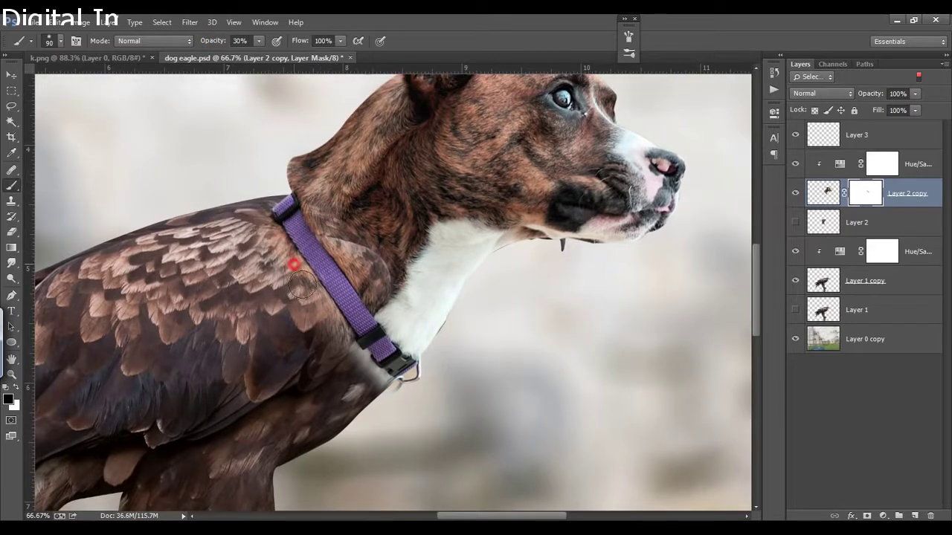
{"action": "left_click_drag", "start_coordinate": [281, 251], "coordinate": [334, 346]}
{"action": "scroll", "coordinate": [312, 290], "scroll_direction": "up", "scroll_amount": 1}
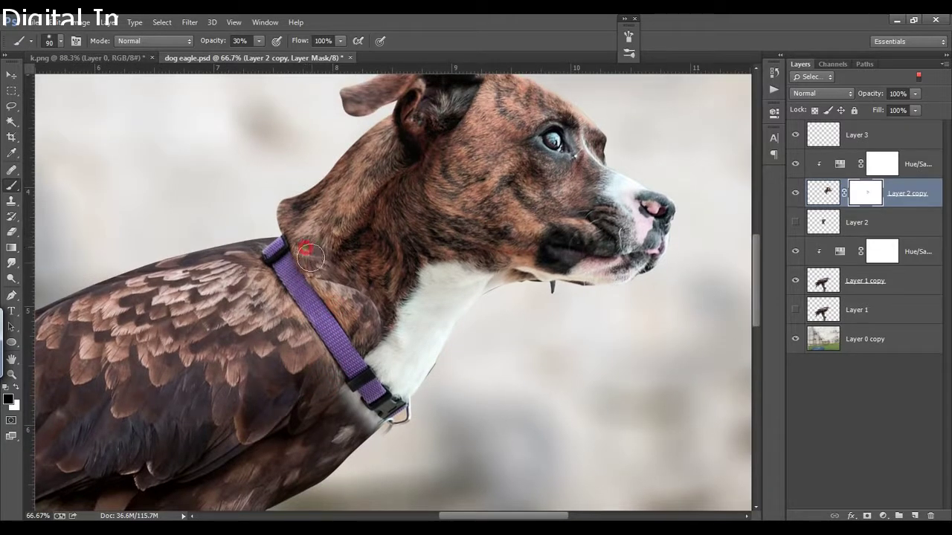
{"action": "mouse_move", "coordinate": [310, 256]}
{"action": "left_mouse_down"}
{"action": "mouse_move", "coordinate": [383, 362]}
{"action": "mouse_move", "coordinate": [428, 321]}
{"action": "left_mouse_up"}
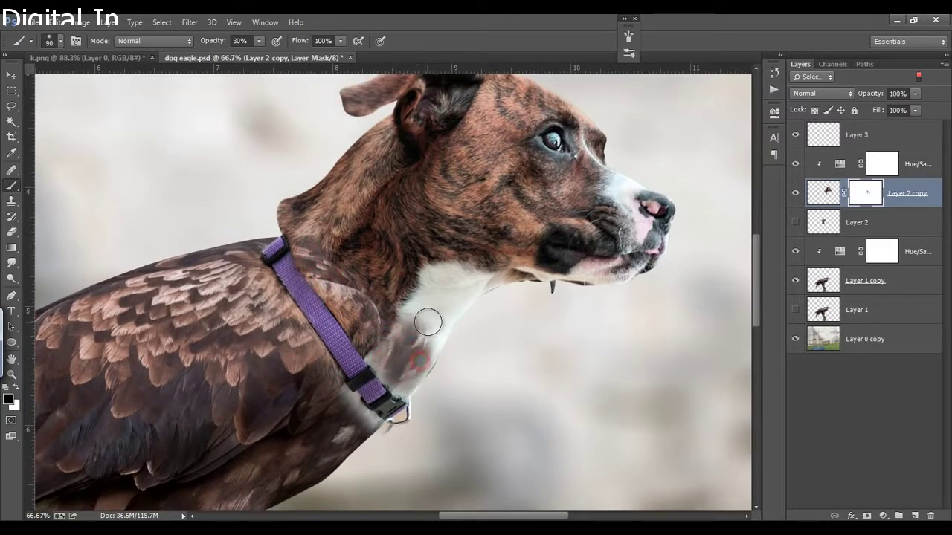
At 10% brush opacity, blend feathers over the lower collar, then paint neck back in white.
{"action": "key", "text": "Return"}
{"action": "mouse_move", "coordinate": [419, 304]}
{"action": "left_mouse_down"}
{"action": "mouse_move", "coordinate": [425, 293]}
{"action": "mouse_move", "coordinate": [441, 339]}
{"action": "mouse_move", "coordinate": [397, 367]}
{"action": "mouse_move", "coordinate": [401, 405]}
{"action": "mouse_move", "coordinate": [365, 411]}
{"action": "mouse_move", "coordinate": [394, 414]}
{"action": "left_mouse_up"}
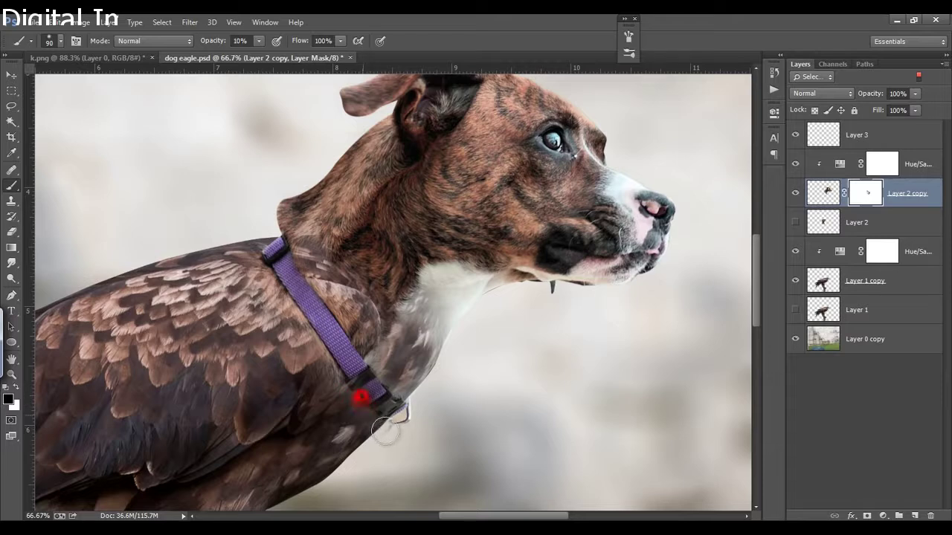
{"action": "mouse_move", "coordinate": [350, 378]}
{"action": "left_mouse_down"}
{"action": "mouse_move", "coordinate": [389, 409]}
{"action": "mouse_move", "coordinate": [389, 347]}
{"action": "mouse_move", "coordinate": [436, 270]}
{"action": "mouse_move", "coordinate": [471, 290]}
{"action": "mouse_move", "coordinate": [442, 346]}
{"action": "left_mouse_up"}
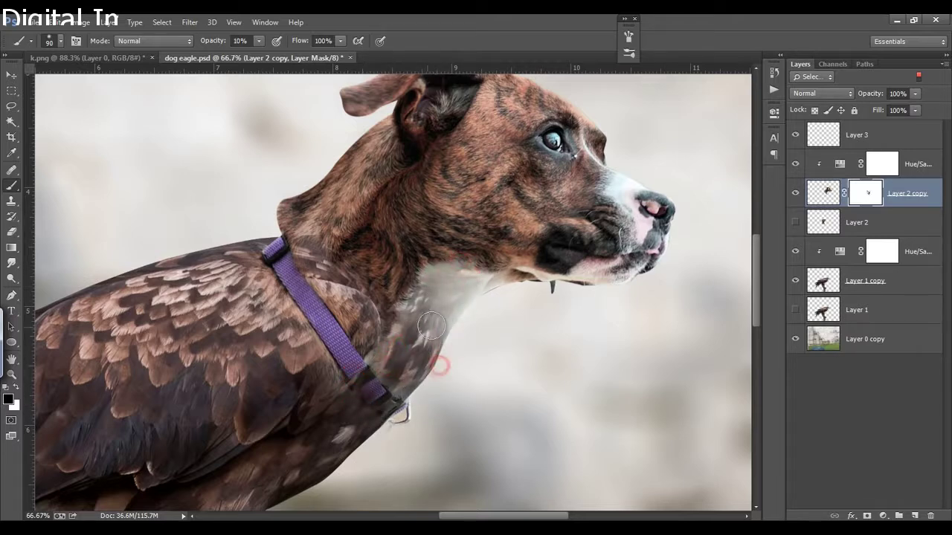
{"action": "left_click_drag", "start_coordinate": [337, 283], "coordinate": [350, 300]}
{"action": "key", "text": "x"}
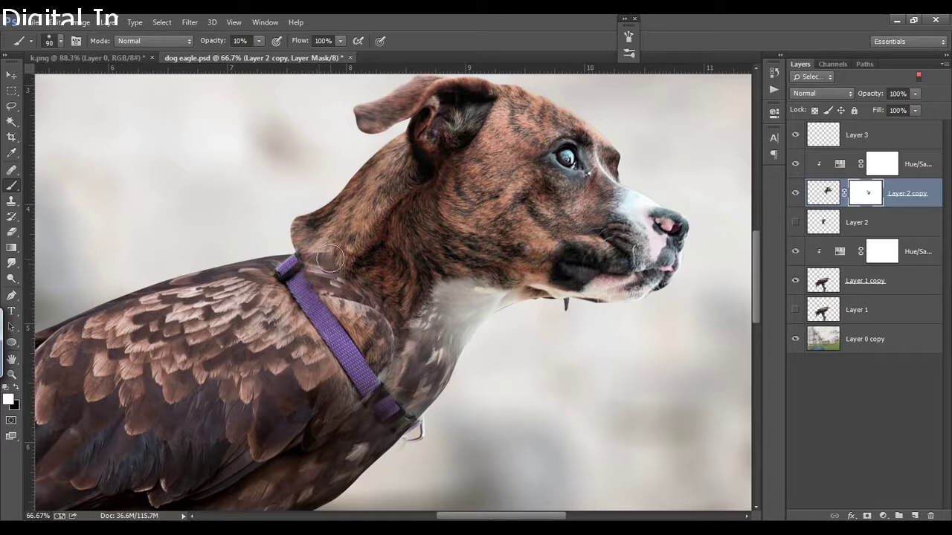
{"action": "left_click_drag", "start_coordinate": [320, 257], "coordinate": [322, 246]}
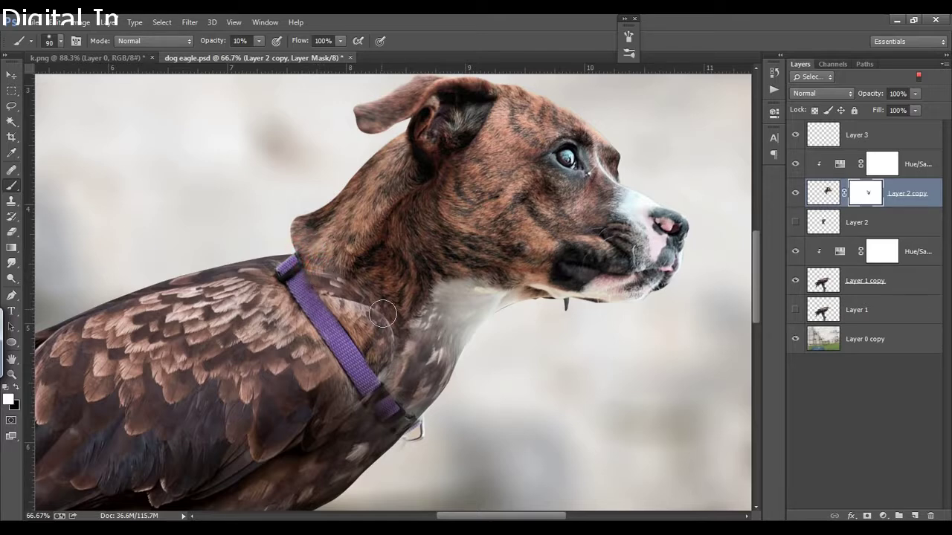
{"action": "mouse_move", "coordinate": [362, 320]}
{"action": "left_mouse_down"}
{"action": "mouse_move", "coordinate": [335, 293]}
{"action": "mouse_move", "coordinate": [389, 357]}
{"action": "mouse_move", "coordinate": [293, 330]}
{"action": "left_mouse_up"}
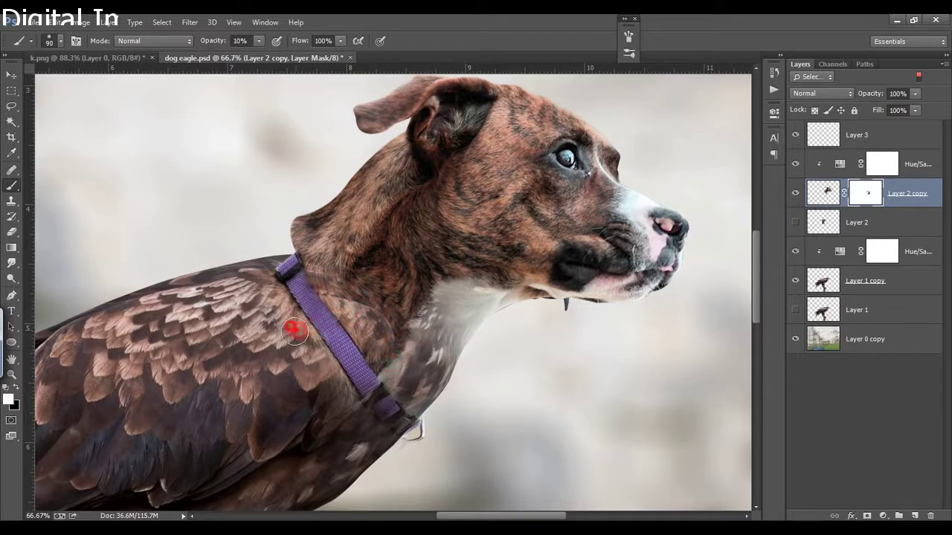
{"action": "key", "text": "ctrl+0"}
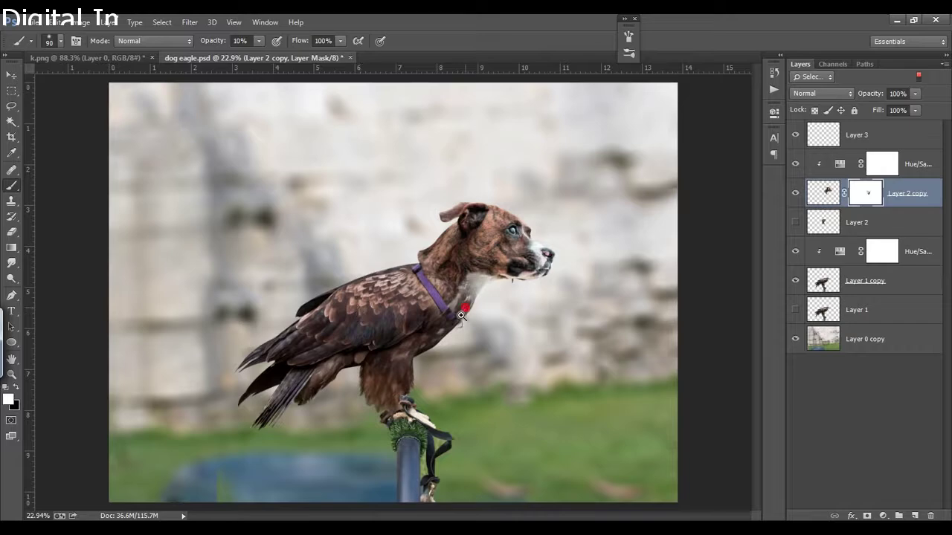
{"action": "key", "text": "ctrl+plus"}
{"action": "key", "text": "ctrl+plus"}
{"action": "key", "text": "ctrl+plus"}
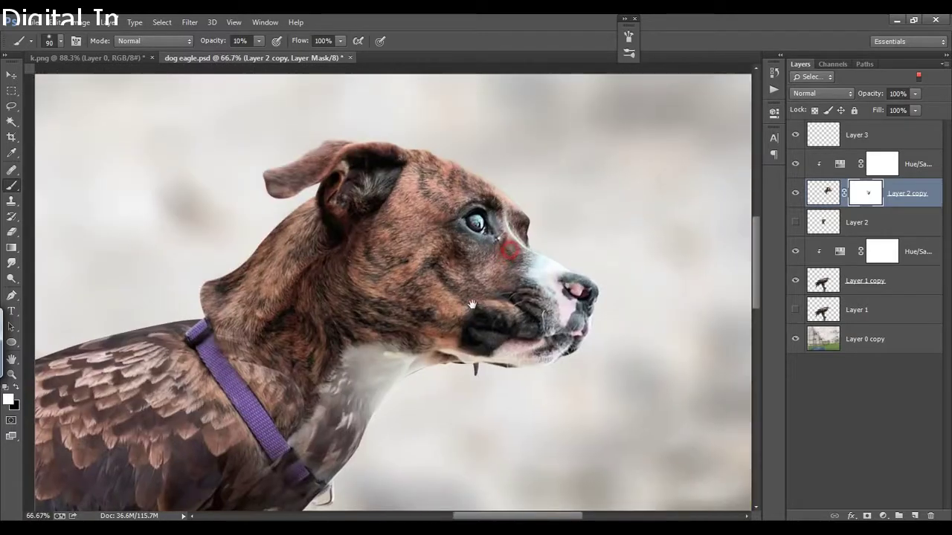
Select Layer 3, set Clone Stamp to sample all layers, and toggle the dog head to compare.
{"action": "left_click", "coordinate": [862, 135]}
{"action": "mouse_move", "coordinate": [202, 224]}
{"action": "left_mouse_down"}
{"action": "mouse_move", "coordinate": [250, 216]}
{"action": "mouse_move", "coordinate": [324, 176]}
{"action": "left_mouse_up"}
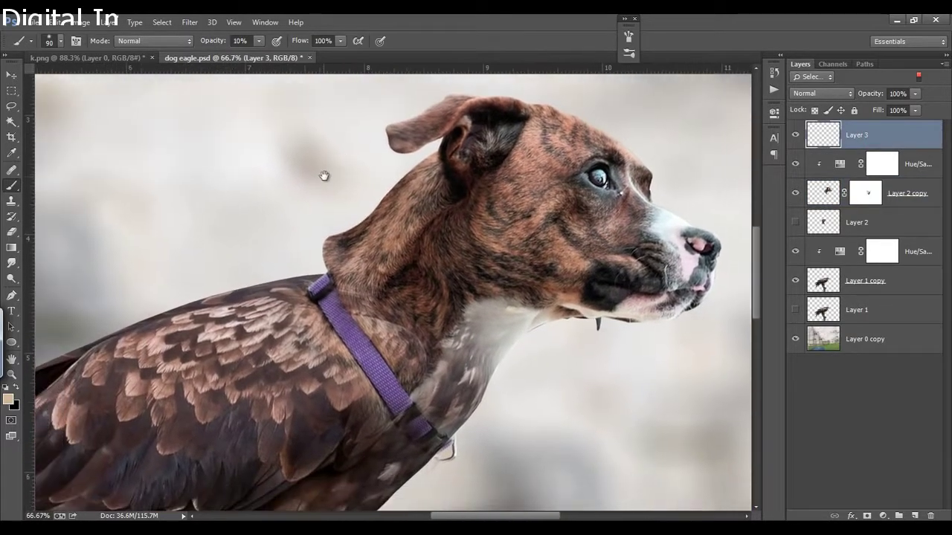
{"action": "left_click", "coordinate": [11, 200]}
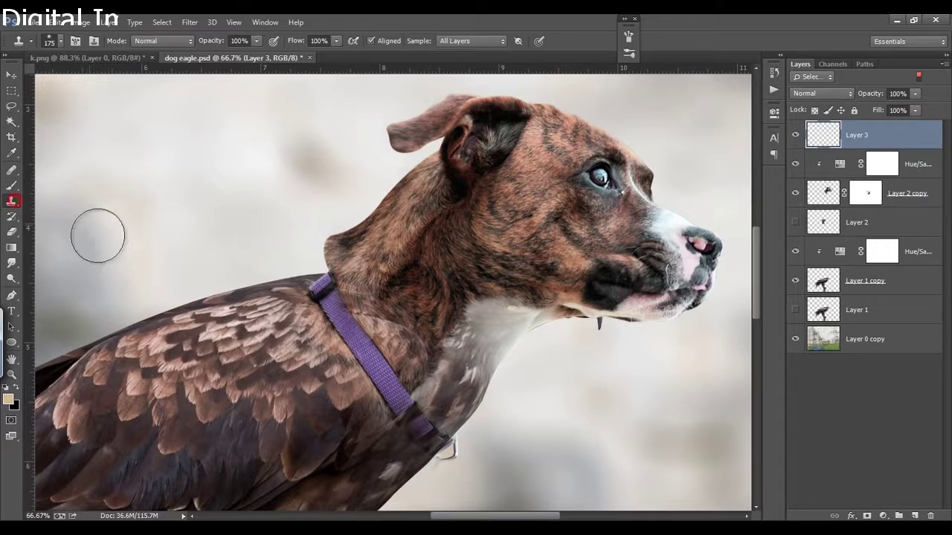
{"action": "left_click", "coordinate": [794, 194]}
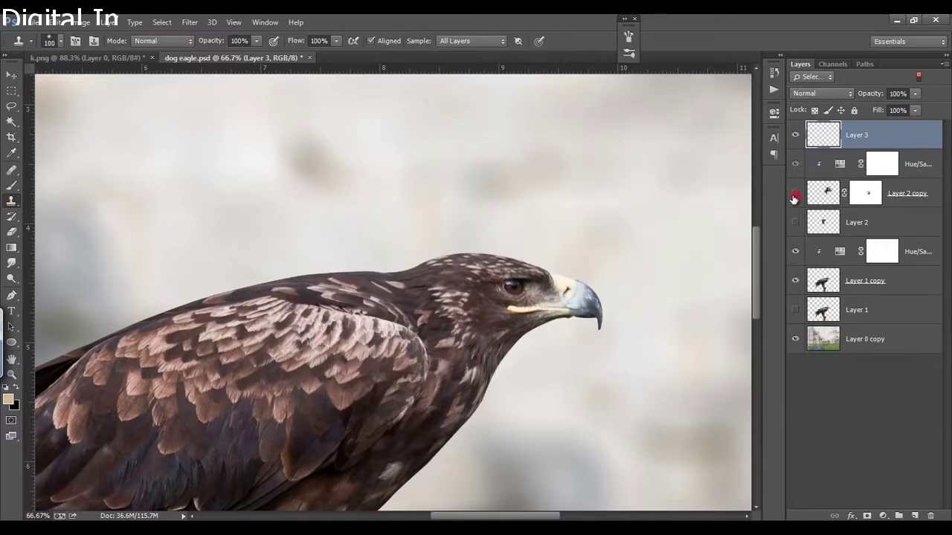
{"action": "left_click", "coordinate": [795, 195]}
{"action": "left_click", "coordinate": [794, 195]}
Lasso the eagle's head and neck on Layer 1 copy and copy it to a new layer.
{"action": "left_click", "coordinate": [818, 281]}
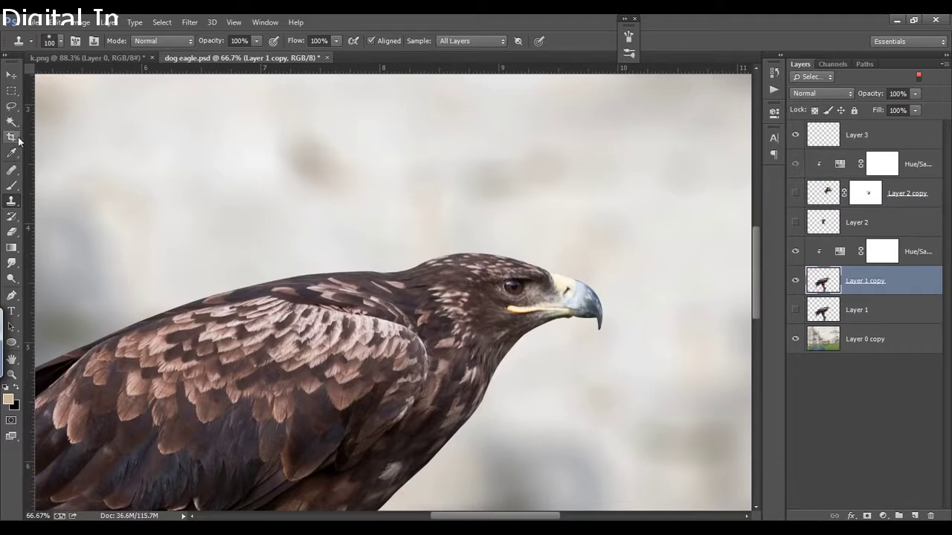
{"action": "left_click", "coordinate": [10, 123]}
{"action": "left_click", "coordinate": [11, 107]}
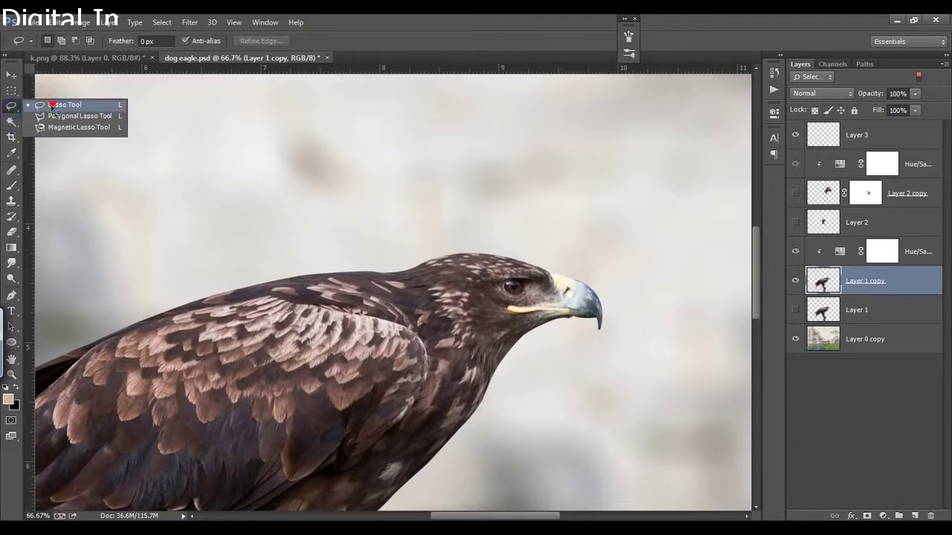
{"action": "left_click", "coordinate": [67, 106]}
{"action": "left_click_drag", "start_coordinate": [353, 263], "coordinate": [608, 341]}
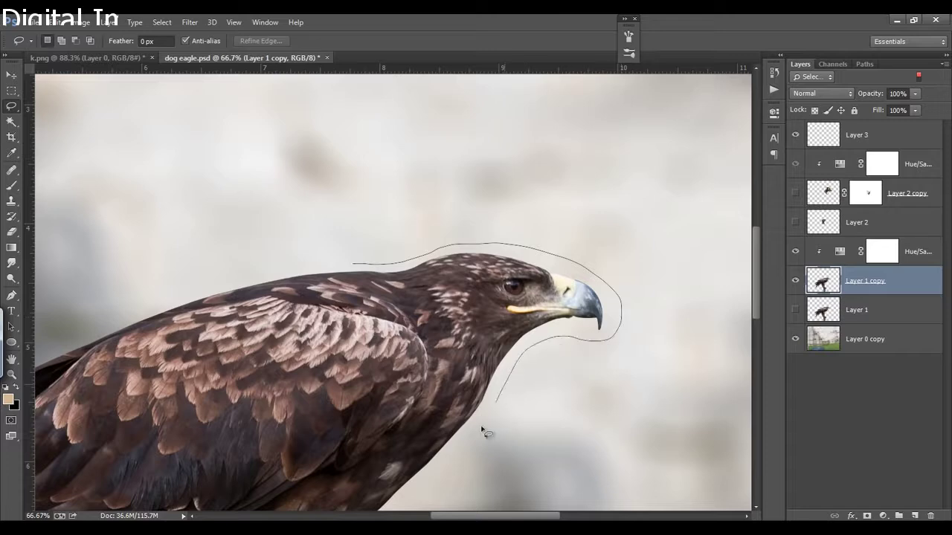
{"action": "left_click_drag", "start_coordinate": [354, 265], "coordinate": [351, 265]}
{"action": "key", "text": "ctrl+j"}
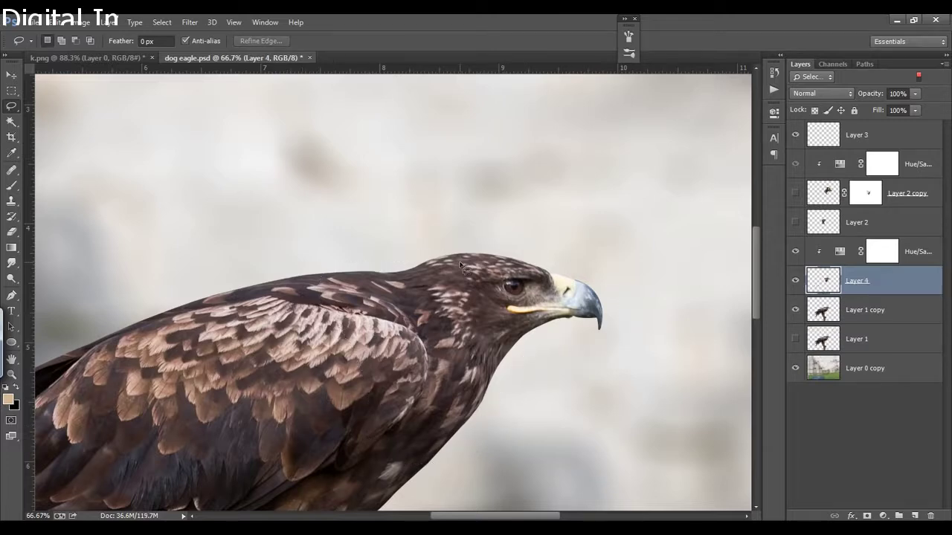
Move Layer 4 below Layer 3, then scale it to about 124% and tilt it over the dog's head.
{"action": "mouse_move", "coordinate": [858, 280]}
{"action": "left_mouse_down"}
{"action": "mouse_move", "coordinate": [870, 159]}
{"action": "mouse_move", "coordinate": [883, 149]}
{"action": "left_mouse_up"}
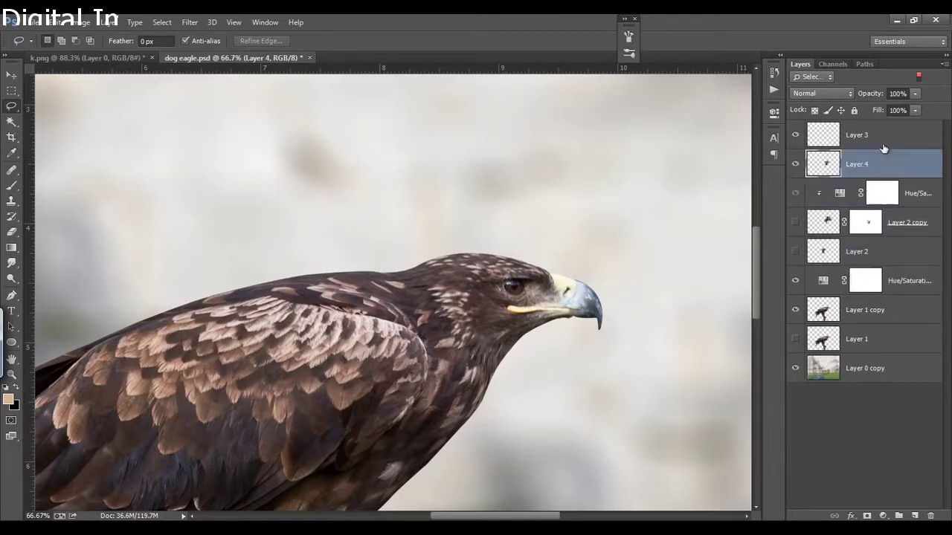
{"action": "left_click", "coordinate": [795, 222]}
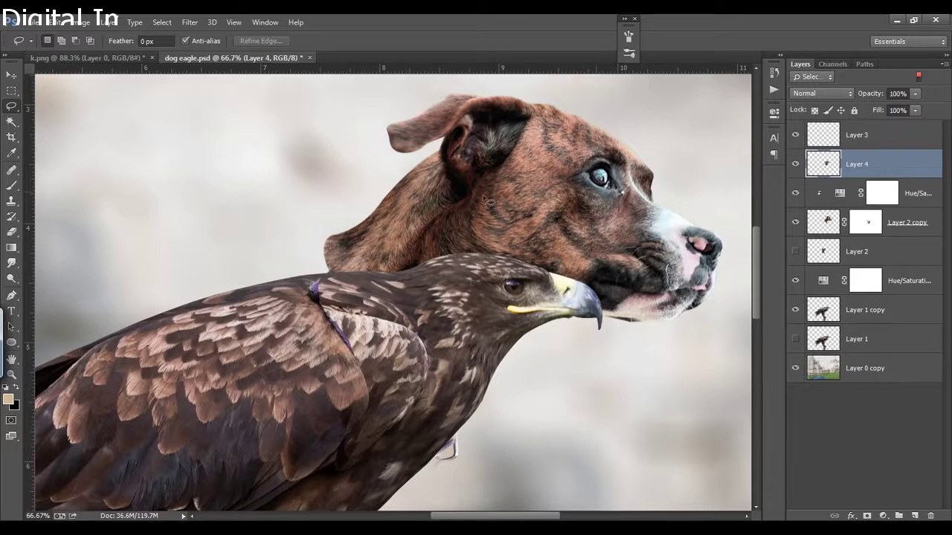
{"action": "left_click_drag", "start_coordinate": [410, 194], "coordinate": [384, 206]}
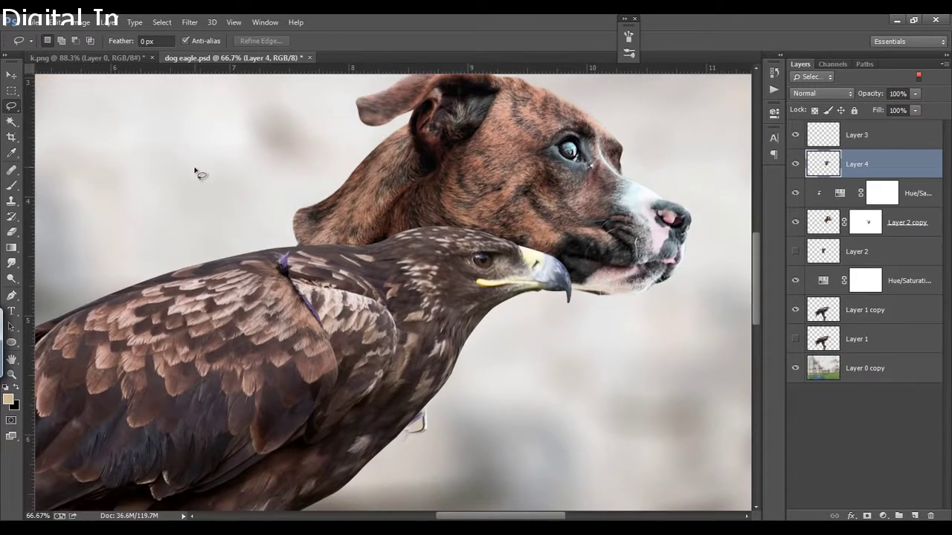
{"action": "key", "text": "ctrl+t"}
{"action": "mouse_move", "coordinate": [569, 227]}
{"action": "left_mouse_down"}
{"action": "mouse_move", "coordinate": [624, 197]}
{"action": "mouse_move", "coordinate": [621, 167]}
{"action": "left_mouse_up"}
{"action": "left_click_drag", "start_coordinate": [404, 290], "coordinate": [416, 240]}
{"action": "left_click", "coordinate": [598, 40]}
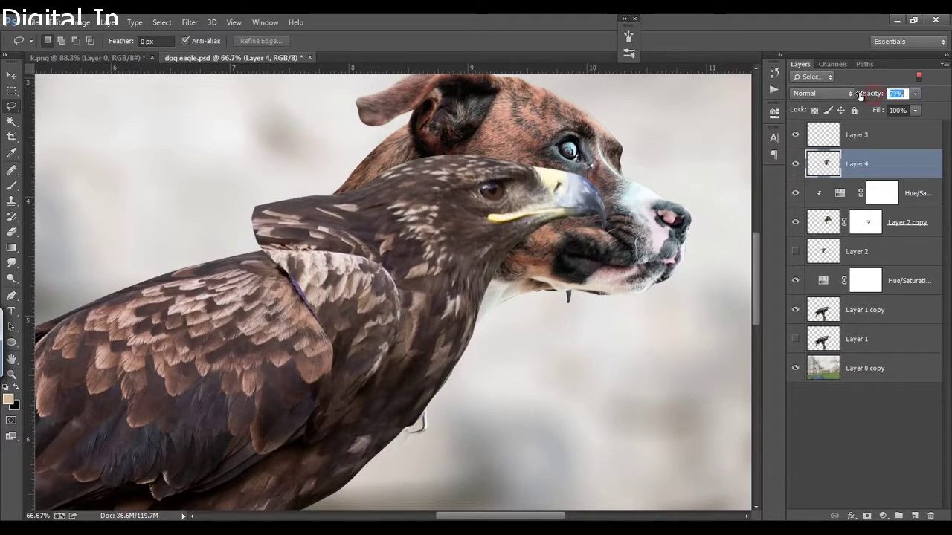
Check Layer 4 at lower opacity, restore it to 100%, and add a layer mask.
{"action": "left_click_drag", "start_coordinate": [860, 96], "coordinate": [857, 94]}
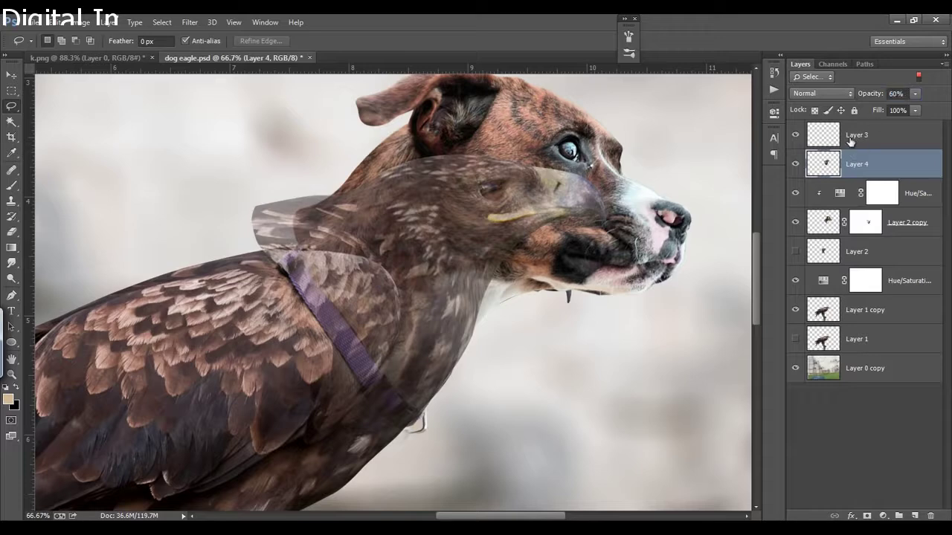
{"action": "left_click_drag", "start_coordinate": [869, 93], "coordinate": [912, 101]}
{"action": "left_click", "coordinate": [866, 515]}
{"action": "key", "text": "b"}
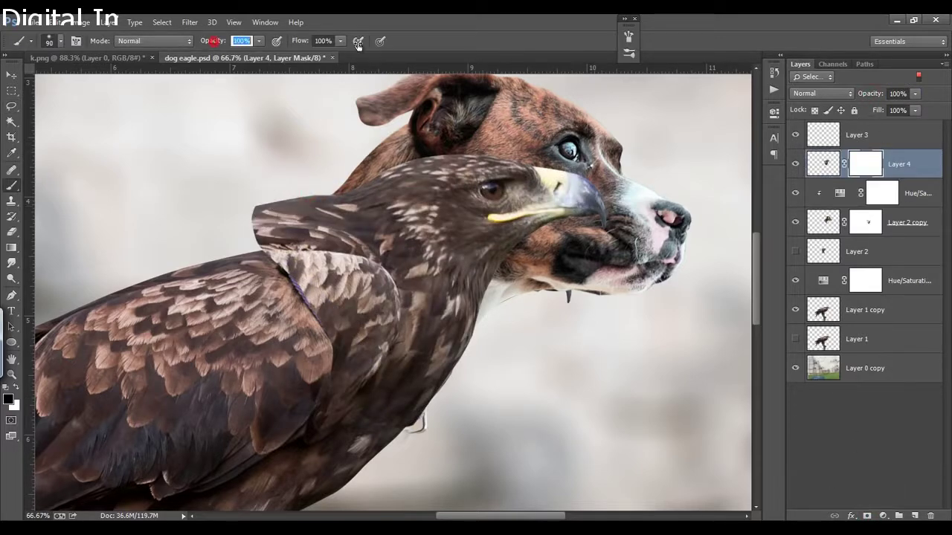
Mask out the eagle's head on Layer 4 and uncover the purple collar strap.
{"action": "mouse_move", "coordinate": [275, 199]}
{"action": "left_mouse_down"}
{"action": "mouse_move", "coordinate": [248, 212]}
{"action": "mouse_move", "coordinate": [298, 197]}
{"action": "mouse_move", "coordinate": [255, 235]}
{"action": "mouse_move", "coordinate": [286, 230]}
{"action": "left_mouse_up"}
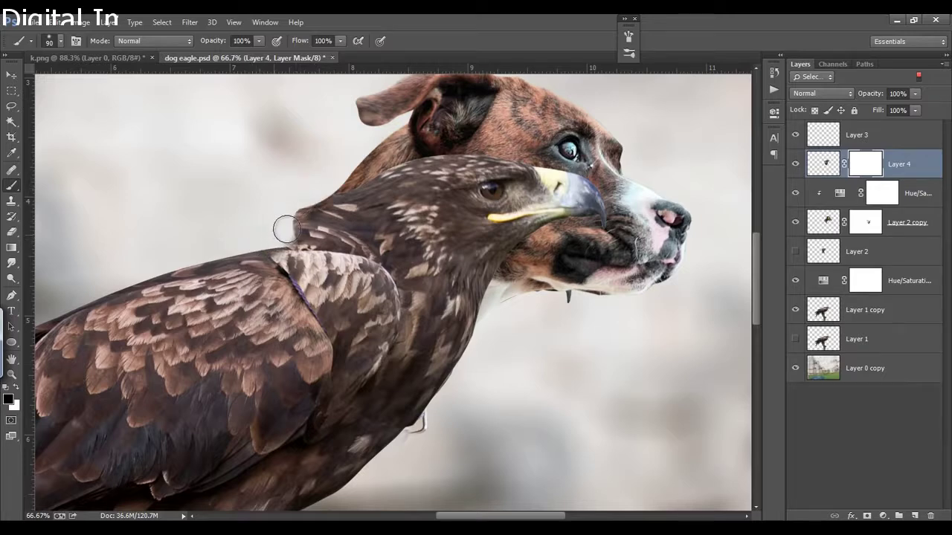
{"action": "mouse_move", "coordinate": [396, 174]}
{"action": "left_mouse_down"}
{"action": "mouse_move", "coordinate": [446, 164]}
{"action": "mouse_move", "coordinate": [521, 186]}
{"action": "mouse_move", "coordinate": [596, 192]}
{"action": "mouse_move", "coordinate": [520, 212]}
{"action": "mouse_move", "coordinate": [524, 239]}
{"action": "left_mouse_up"}
{"action": "left_click_drag", "start_coordinate": [506, 293], "coordinate": [419, 432]}
{"action": "left_click_drag", "start_coordinate": [292, 278], "coordinate": [383, 394]}
{"action": "left_click_drag", "start_coordinate": [319, 286], "coordinate": [281, 257]}
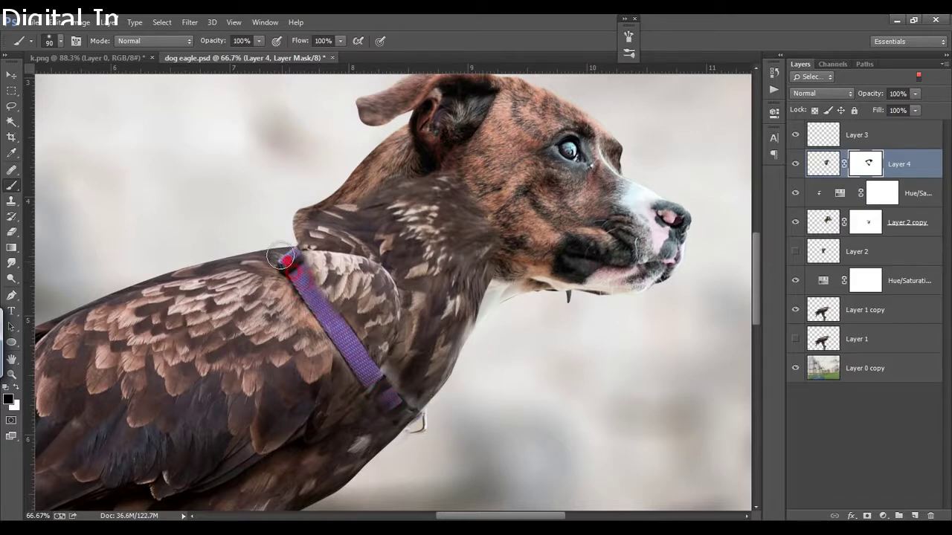
Lower the feather layer's opacity to check the blend, then reset it to 100%.
{"action": "left_click_drag", "start_coordinate": [860, 98], "coordinate": [843, 97]}
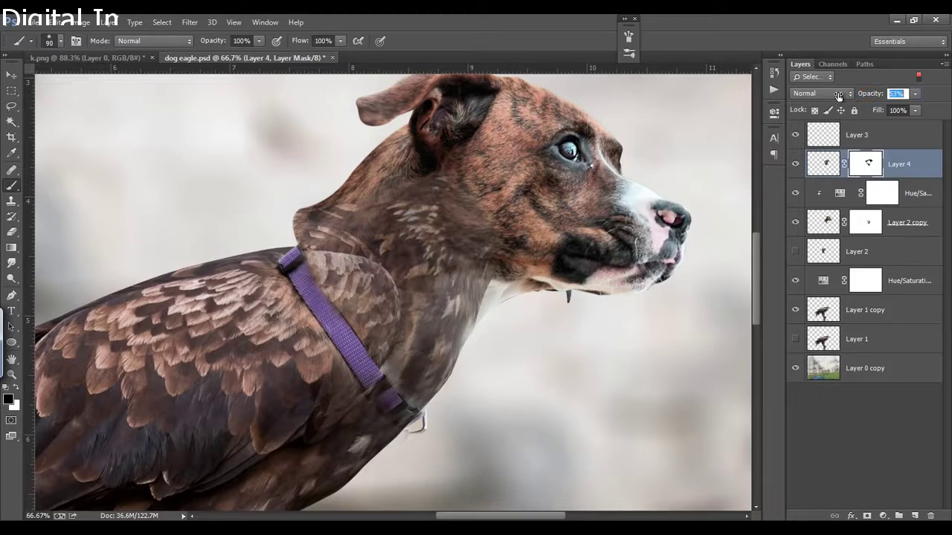
{"action": "key", "text": "ctrl+0"}
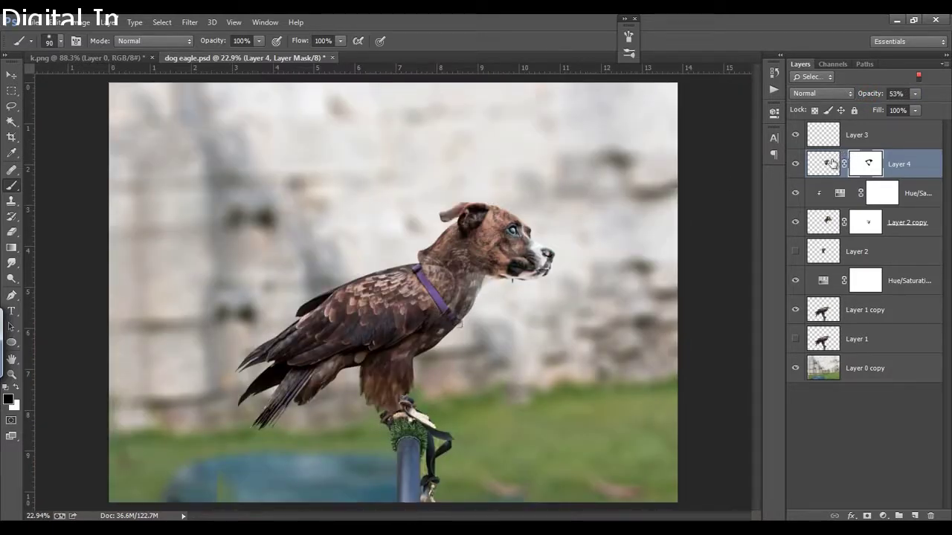
{"action": "left_click", "coordinate": [474, 285], "text": "ctrl"}
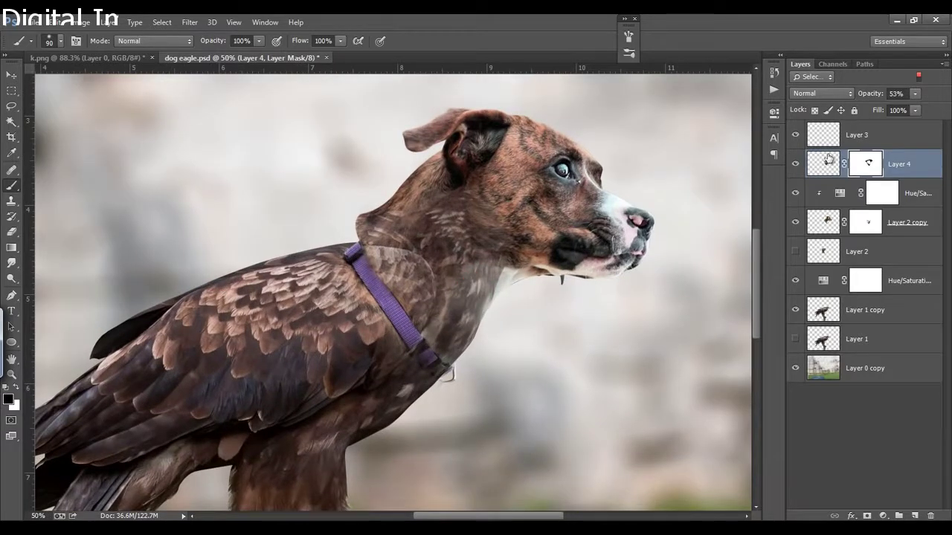
{"action": "type", "text": "100"}
{"action": "key", "text": "Return"}
{"action": "key", "text": "Return"}
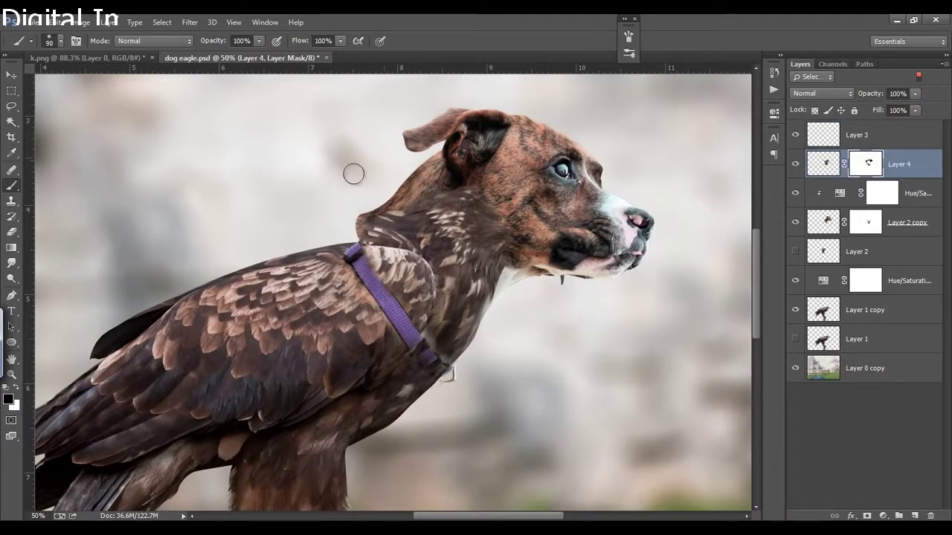
{"action": "key", "text": "ctrl+plus"}
{"action": "key", "text": "ctrl+plus"}
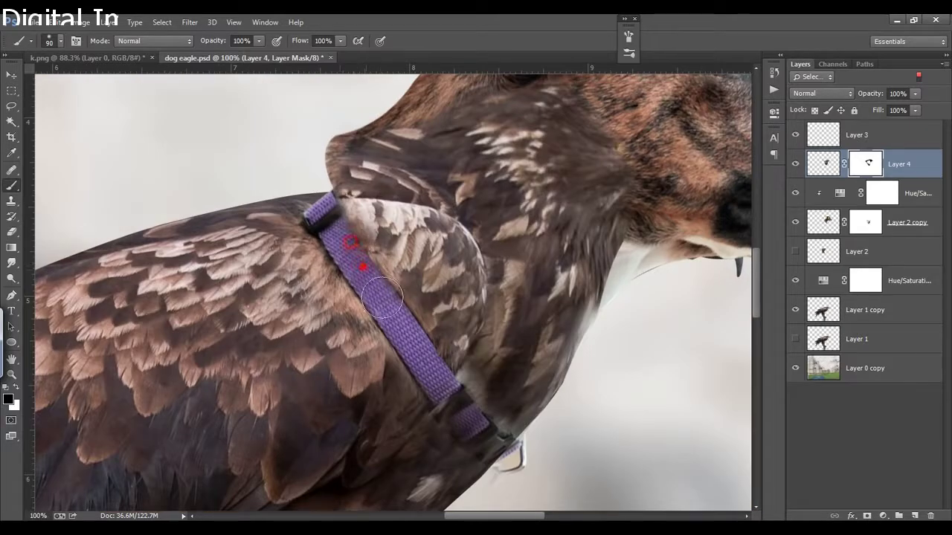
Clean up the feathers along the collar and duplicate Layer 4 as Layer 4 copy.
{"action": "left_click_drag", "start_coordinate": [337, 227], "coordinate": [453, 414]}
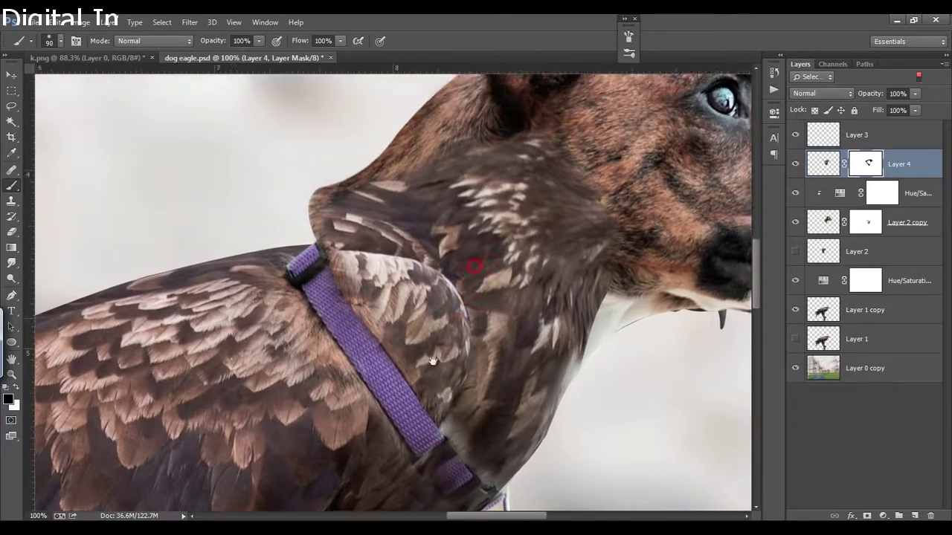
{"action": "left_click_drag", "start_coordinate": [471, 265], "coordinate": [423, 357]}
{"action": "left_click_drag", "start_coordinate": [377, 396], "coordinate": [329, 310]}
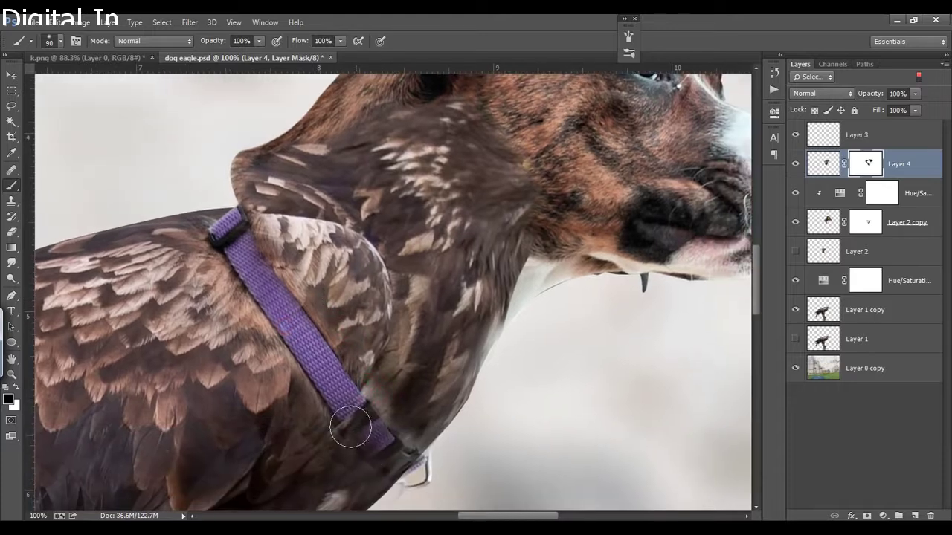
{"action": "left_click_drag", "start_coordinate": [404, 417], "coordinate": [384, 498]}
{"action": "left_click", "coordinate": [823, 165]}
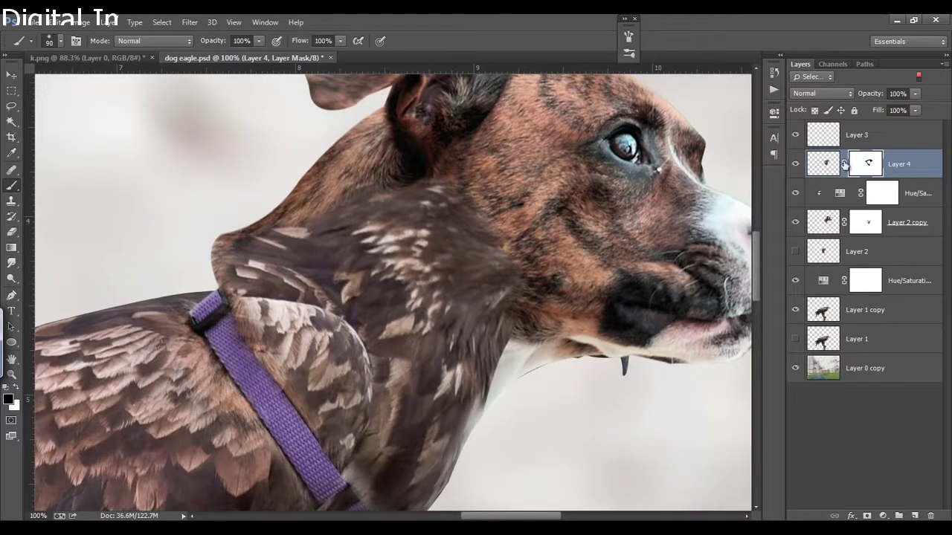
{"action": "key", "text": "ctrl+j"}
Move the duplicate feathers up and rotate them about -16.7° over the dog's nape.
{"action": "key", "text": "v"}
{"action": "left_click_drag", "start_coordinate": [484, 276], "coordinate": [510, 192]}
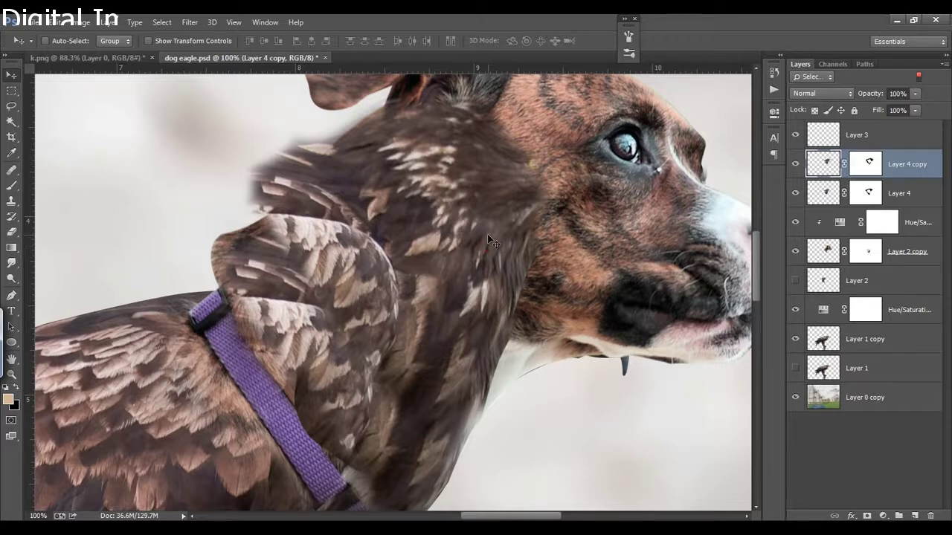
{"action": "left_click", "coordinate": [489, 247], "text": "alt"}
{"action": "left_click_drag", "start_coordinate": [478, 223], "coordinate": [457, 260]}
{"action": "key", "text": "ctrl+t"}
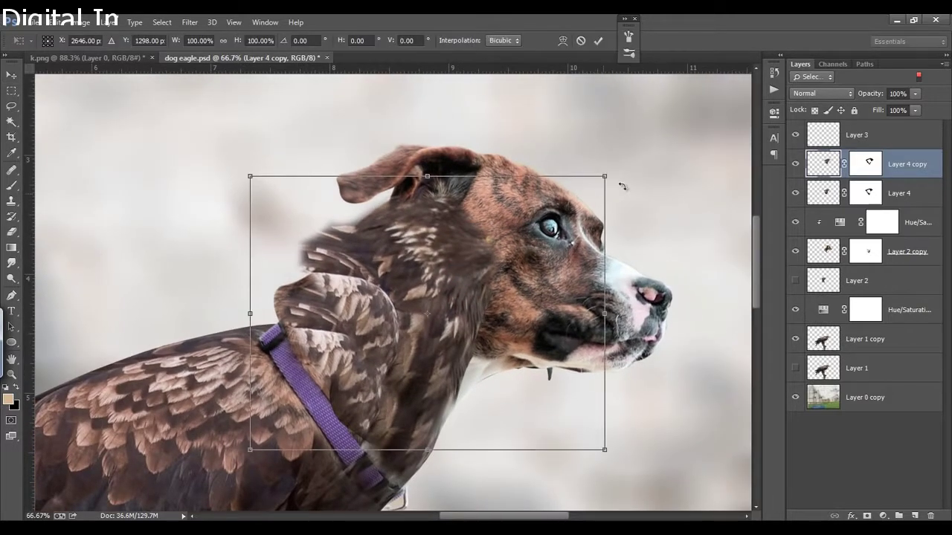
{"action": "left_click_drag", "start_coordinate": [623, 187], "coordinate": [617, 106]}
{"action": "mouse_move", "coordinate": [476, 283]}
{"action": "left_mouse_down"}
{"action": "mouse_move", "coordinate": [500, 329]}
{"action": "mouse_move", "coordinate": [527, 259]}
{"action": "left_mouse_up"}
{"action": "left_click_drag", "start_coordinate": [654, 216], "coordinate": [644, 238]}
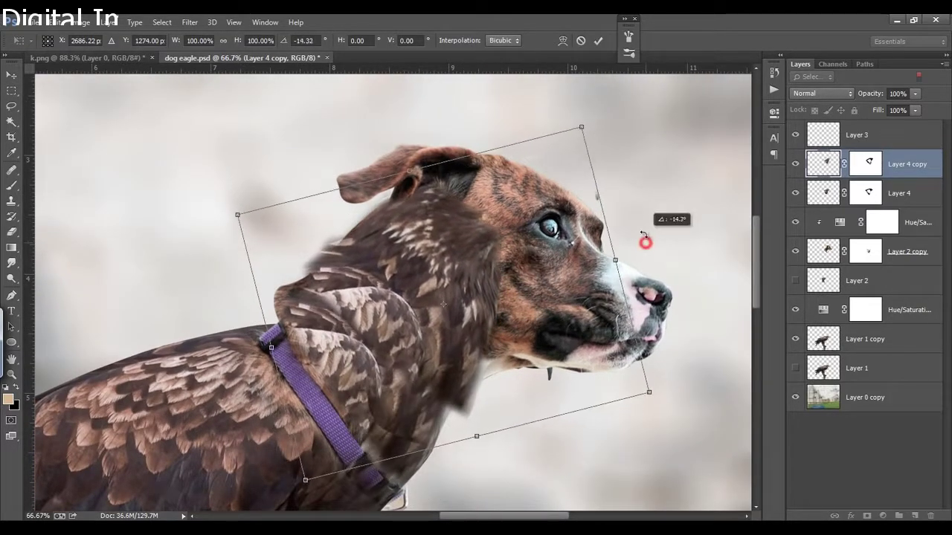
{"action": "left_click_drag", "start_coordinate": [513, 305], "coordinate": [506, 273]}
{"action": "left_click", "coordinate": [599, 40]}
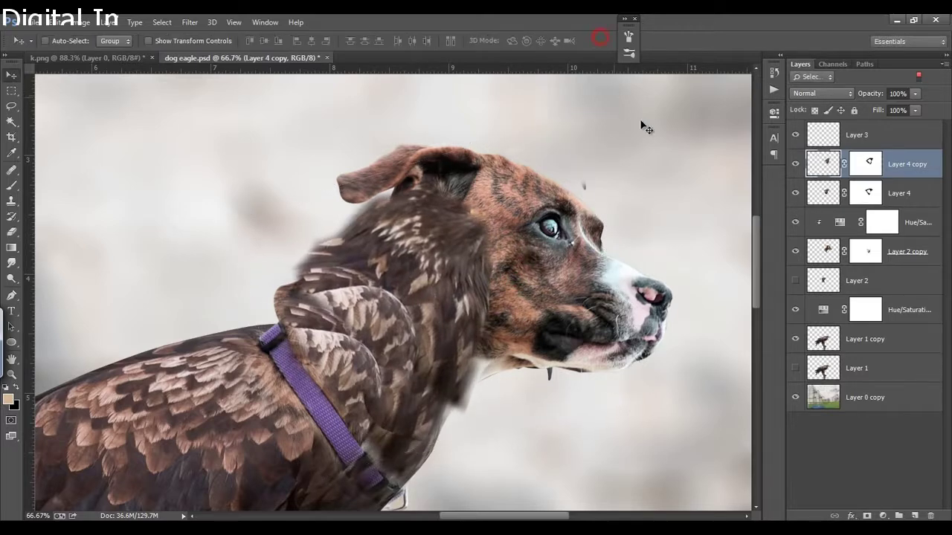
Clip both feather layers, then scale Layer 4 copy to about 135%, rotate 12.5°, and reposition it.
{"action": "left_click", "coordinate": [904, 207], "text": "alt"}
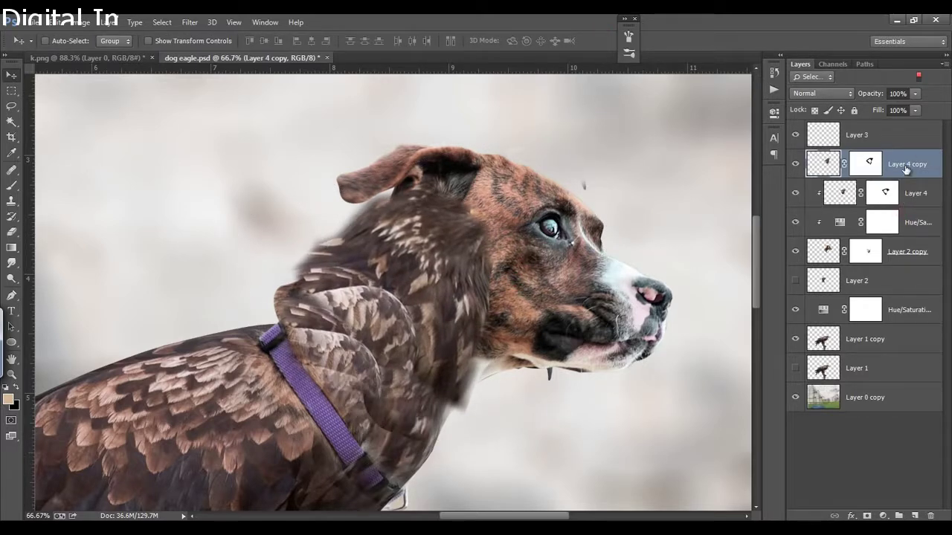
{"action": "left_click", "coordinate": [912, 177], "text": "alt"}
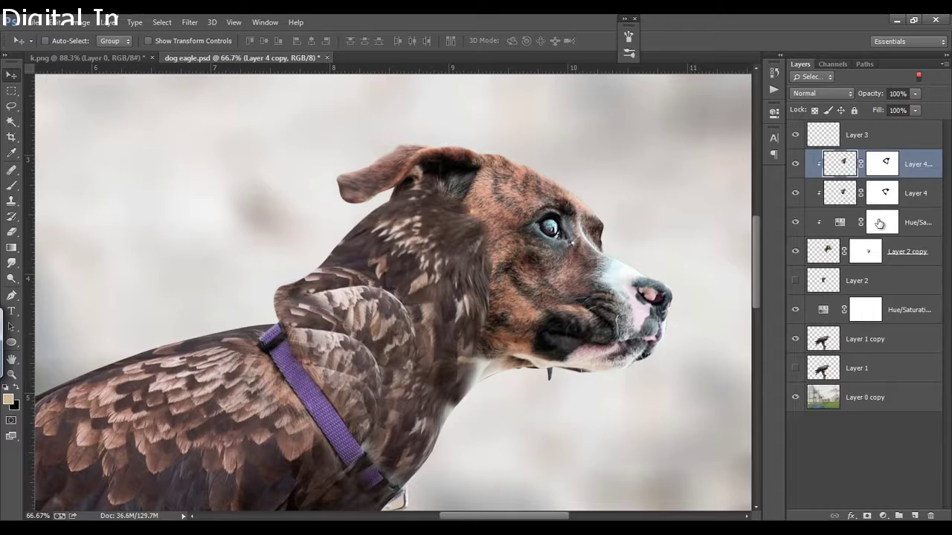
{"action": "mouse_move", "coordinate": [380, 251]}
{"action": "left_mouse_down"}
{"action": "mouse_move", "coordinate": [406, 337]}
{"action": "mouse_move", "coordinate": [418, 194]}
{"action": "left_mouse_up"}
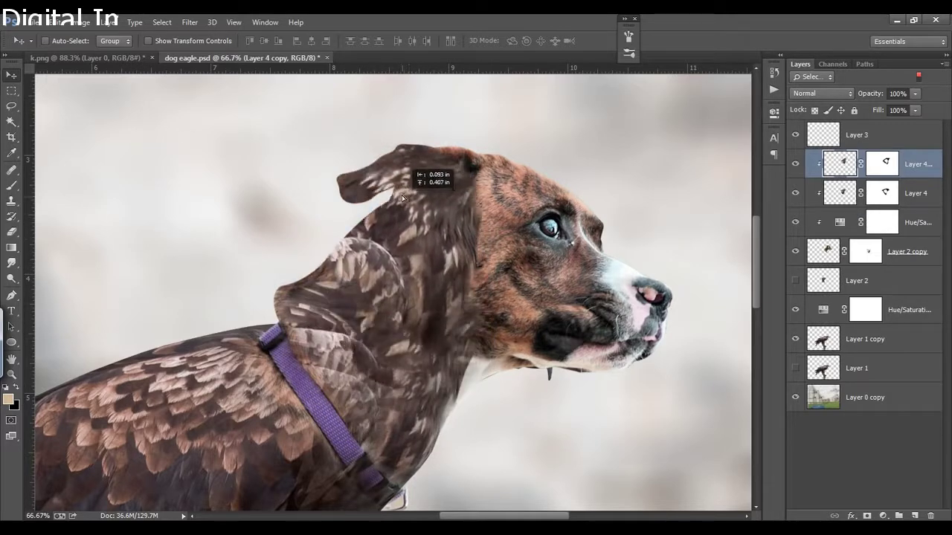
{"action": "left_click_drag", "start_coordinate": [418, 269], "coordinate": [397, 289]}
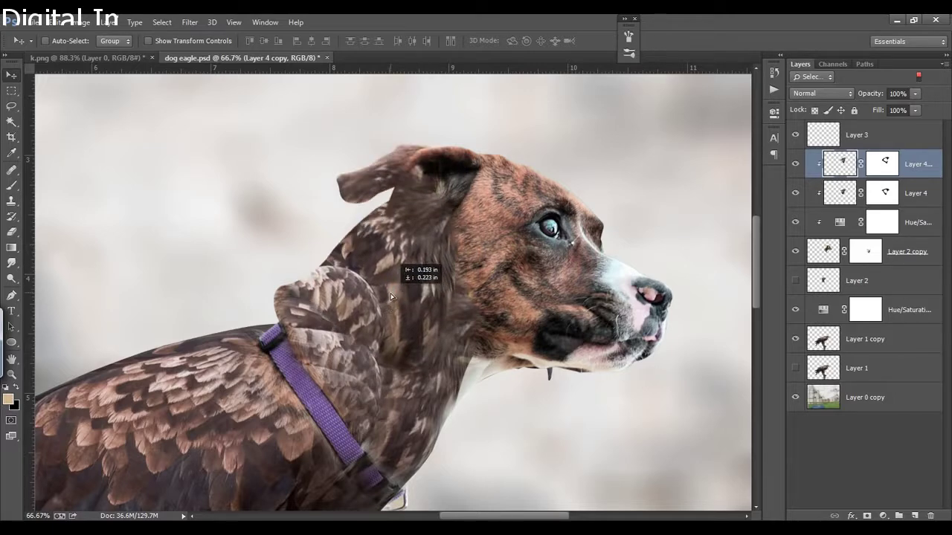
{"action": "key", "text": "ctrl+t"}
{"action": "left_click_drag", "start_coordinate": [552, 123], "coordinate": [612, 69]}
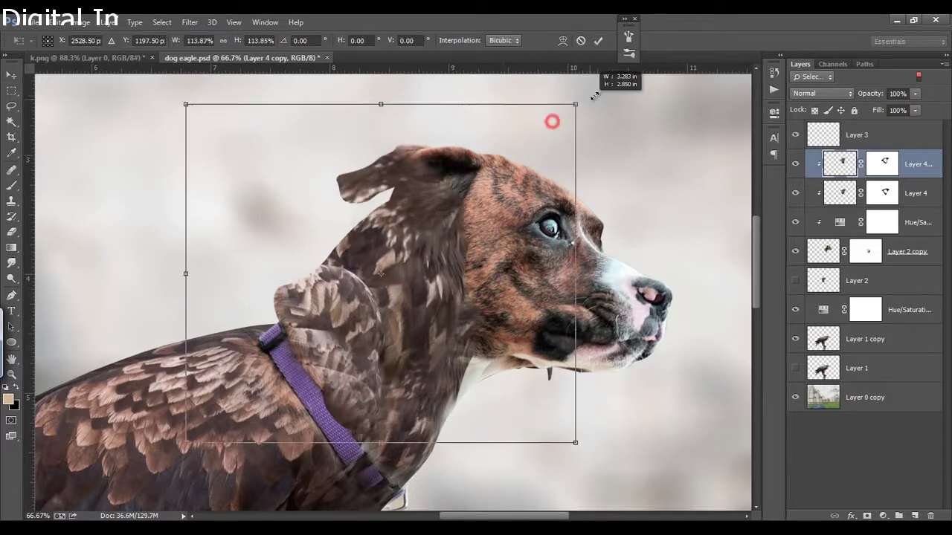
{"action": "mouse_move", "coordinate": [502, 243]}
{"action": "left_mouse_down"}
{"action": "mouse_move", "coordinate": [453, 307]}
{"action": "mouse_move", "coordinate": [420, 315]}
{"action": "left_mouse_up"}
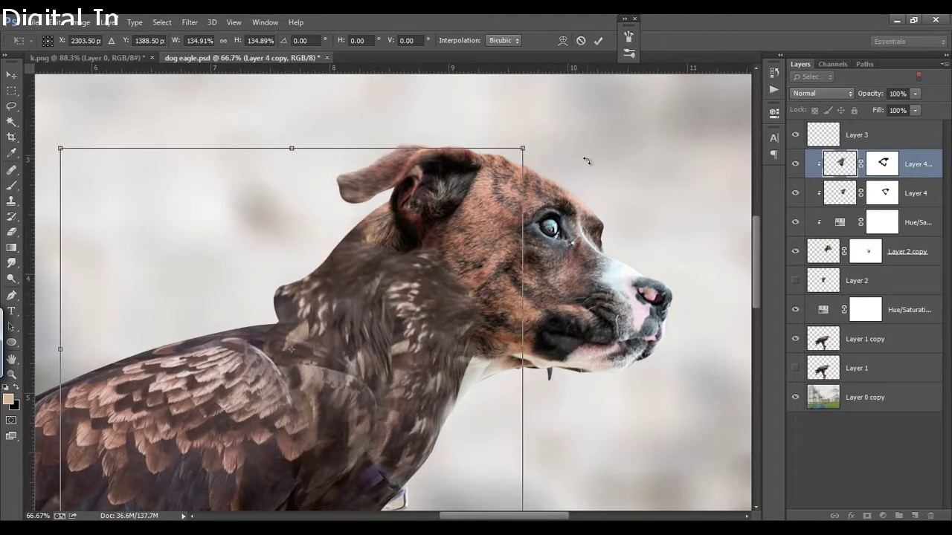
{"action": "left_click_drag", "start_coordinate": [586, 160], "coordinate": [584, 153]}
{"action": "left_click_drag", "start_coordinate": [368, 333], "coordinate": [369, 334]}
Commit the feather copy's transform and paint black on its mask to reveal the purple collar.
{"action": "left_click", "coordinate": [599, 41]}
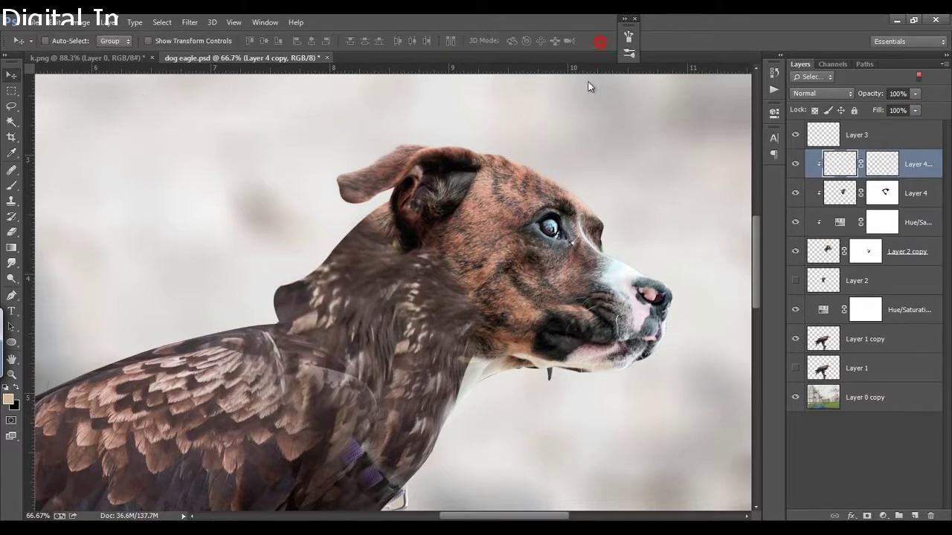
{"action": "key", "text": "b"}
{"action": "left_click_drag", "start_coordinate": [294, 379], "coordinate": [260, 365]}
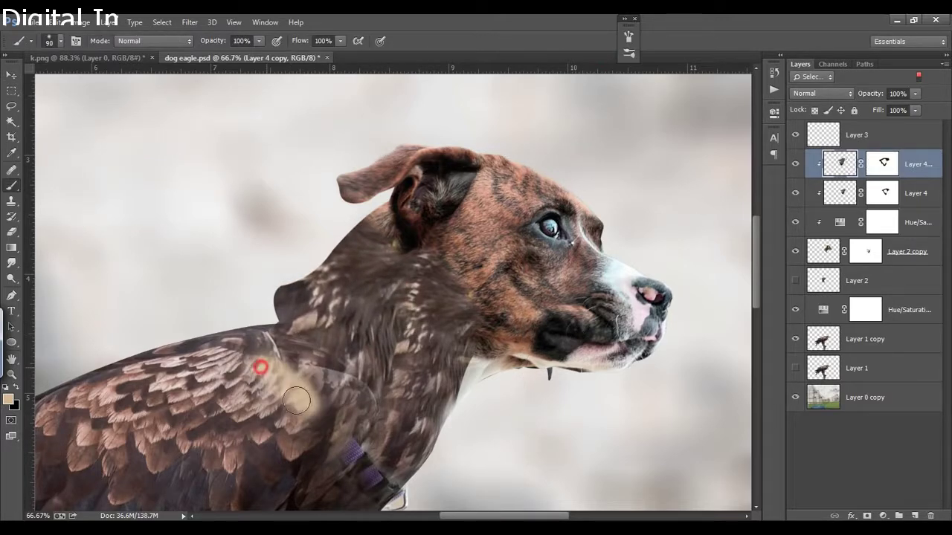
{"action": "mouse_move", "coordinate": [308, 389]}
{"action": "left_mouse_down"}
{"action": "mouse_move", "coordinate": [314, 445]}
{"action": "mouse_move", "coordinate": [255, 430]}
{"action": "left_mouse_up"}
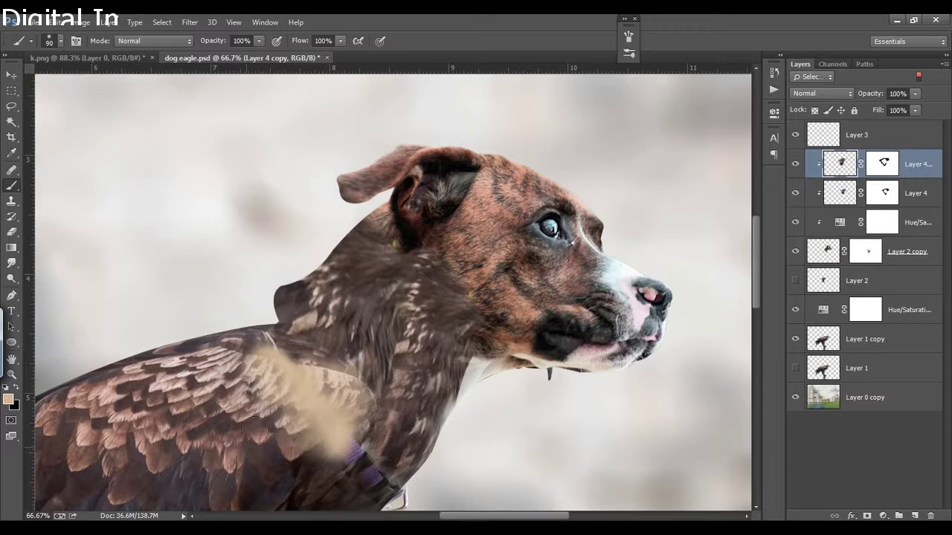
{"action": "left_click", "coordinate": [880, 169]}
{"action": "key", "text": "d"}
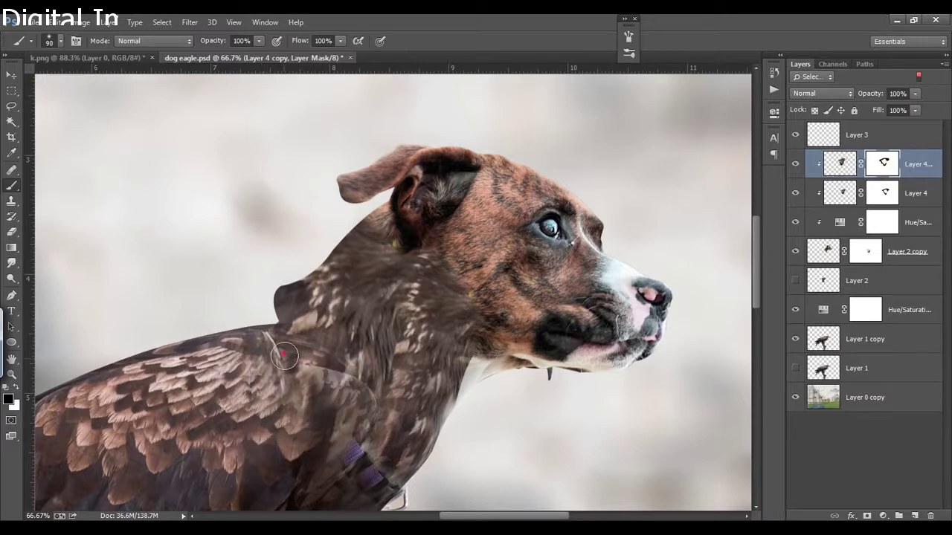
{"action": "mouse_move", "coordinate": [271, 339]}
{"action": "left_mouse_down"}
{"action": "mouse_move", "coordinate": [350, 446]}
{"action": "mouse_move", "coordinate": [311, 375]}
{"action": "left_mouse_up"}
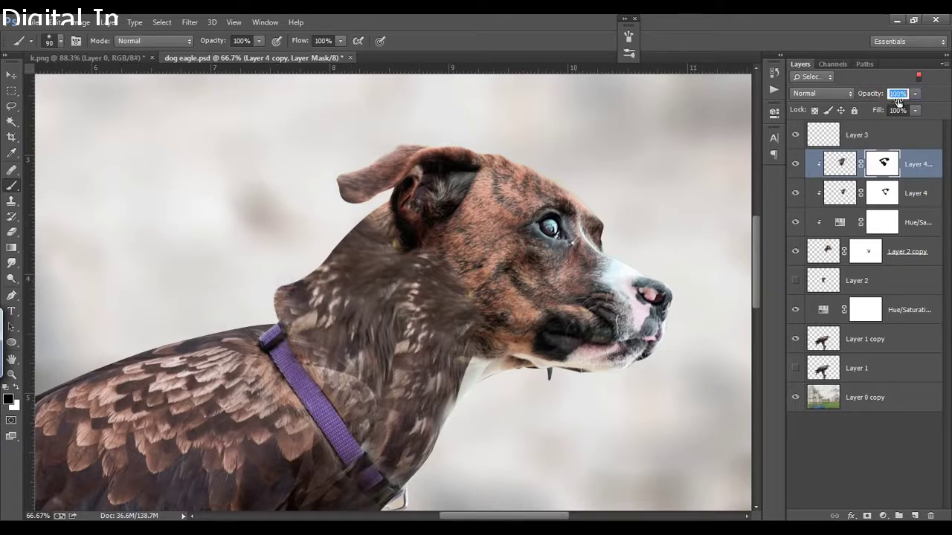
{"action": "left_click", "coordinate": [910, 195], "text": "shift"}
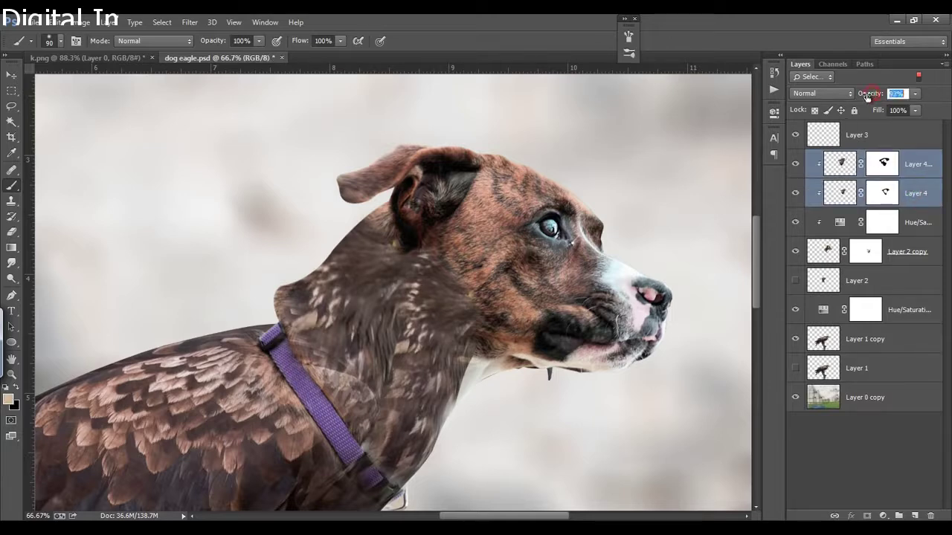
Touch up the feather layers' masks, zoom into the neck, and add a new empty Layer 5.
{"action": "left_click", "coordinate": [882, 164]}
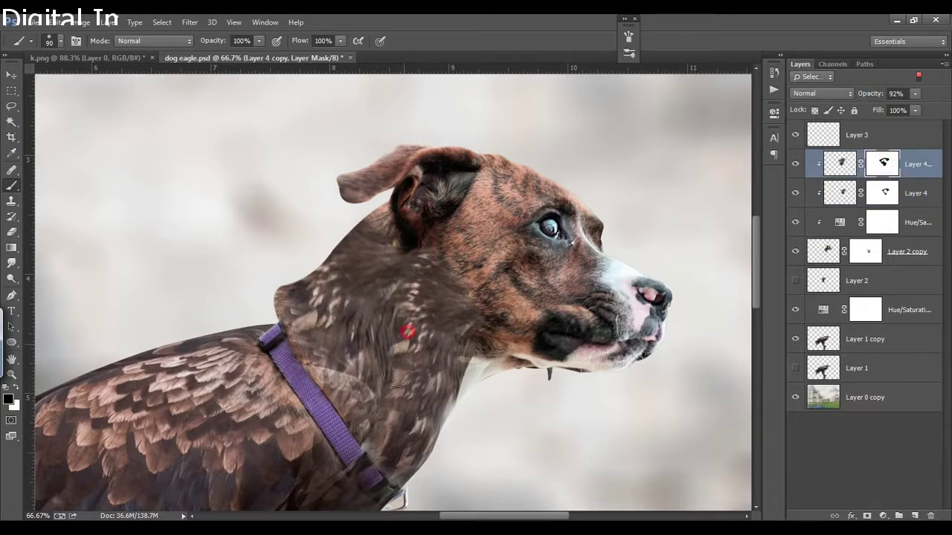
{"action": "left_click", "coordinate": [475, 375], "text": "ctrl"}
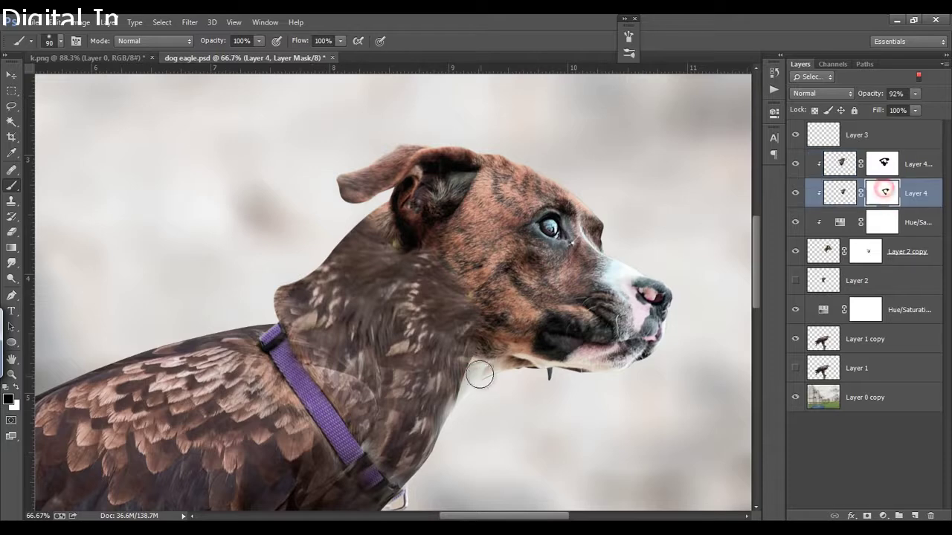
{"action": "key", "text": "ctrl+0"}
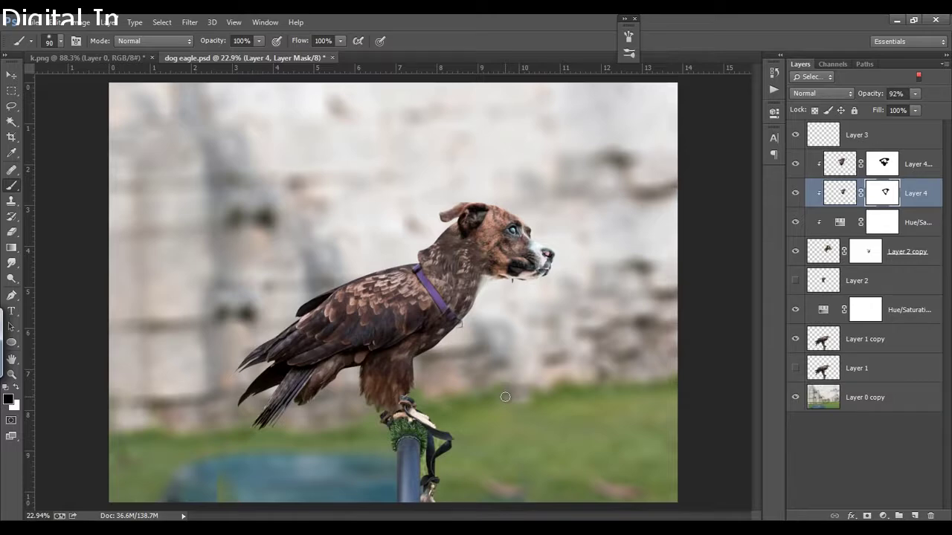
{"action": "left_click", "coordinate": [421, 235], "text": "alt"}
{"action": "left_click", "coordinate": [491, 275]}
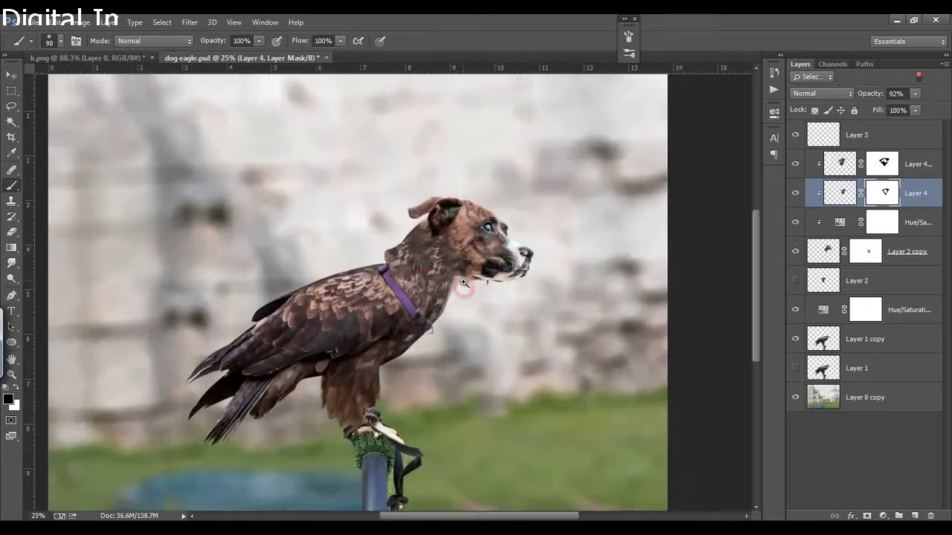
{"action": "left_click", "coordinate": [461, 286]}
{"action": "left_click", "coordinate": [433, 228]}
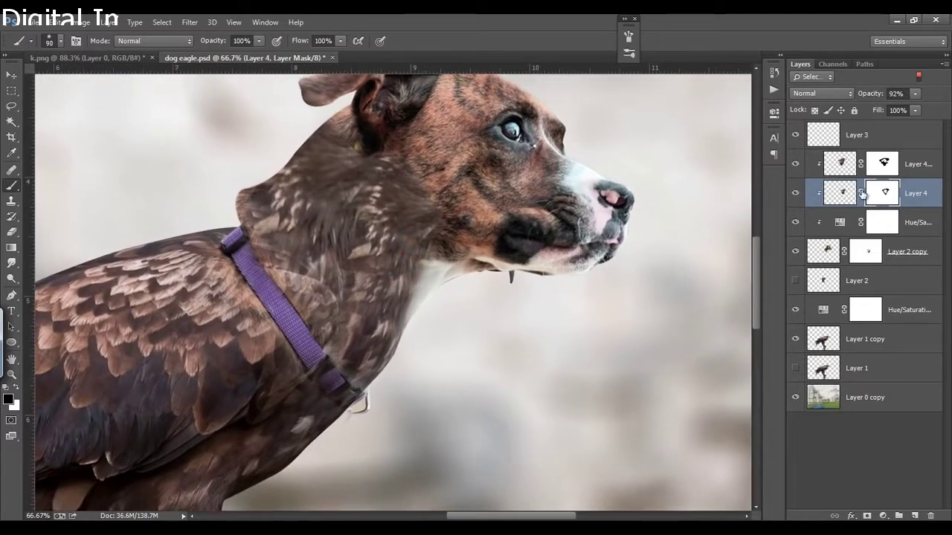
{"action": "left_click", "coordinate": [914, 515]}
Clip Layer 5 to the layer below and clone feather texture over the pale throat.
{"action": "left_click", "coordinate": [912, 177], "text": "alt"}
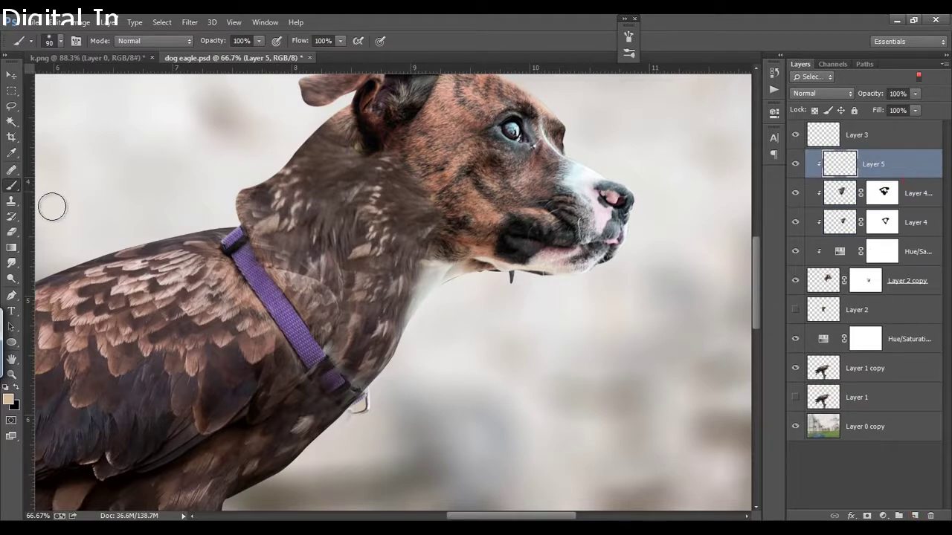
{"action": "key", "text": "s"}
{"action": "left_click", "coordinate": [296, 434], "text": "alt"}
{"action": "mouse_move", "coordinate": [408, 297]}
{"action": "left_mouse_down"}
{"action": "mouse_move", "coordinate": [421, 298]}
{"action": "mouse_move", "coordinate": [439, 275]}
{"action": "mouse_move", "coordinate": [491, 266]}
{"action": "left_mouse_up"}
{"action": "left_click", "coordinate": [290, 429], "text": "alt"}
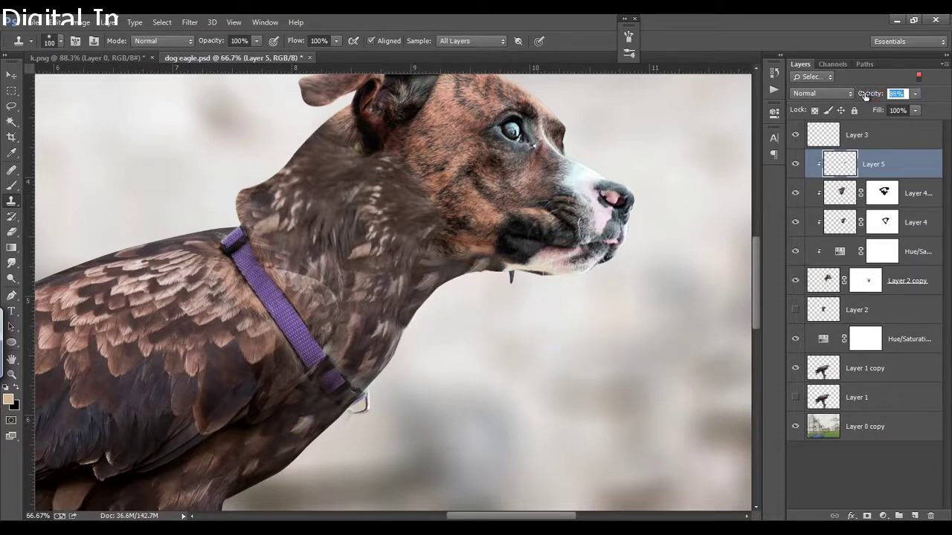
With a 200 px clone brush, paint feather texture over the neck, upper neck and forehead.
{"action": "mouse_move", "coordinate": [560, 160]}
{"action": "left_mouse_down"}
{"action": "mouse_move", "coordinate": [563, 189]}
{"action": "mouse_move", "coordinate": [597, 174]}
{"action": "left_mouse_up"}
{"action": "key", "text": "bracketright"}
{"action": "key", "text": "bracketright"}
{"action": "key", "text": "bracketright"}
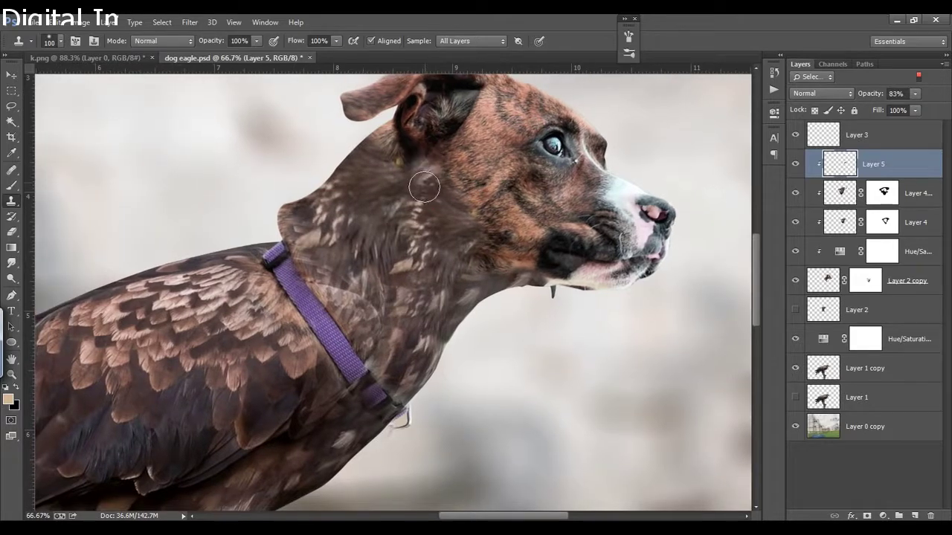
{"action": "mouse_move", "coordinate": [413, 218]}
{"action": "left_mouse_down"}
{"action": "mouse_move", "coordinate": [471, 208]}
{"action": "mouse_move", "coordinate": [463, 191]}
{"action": "mouse_move", "coordinate": [491, 259]}
{"action": "left_mouse_up"}
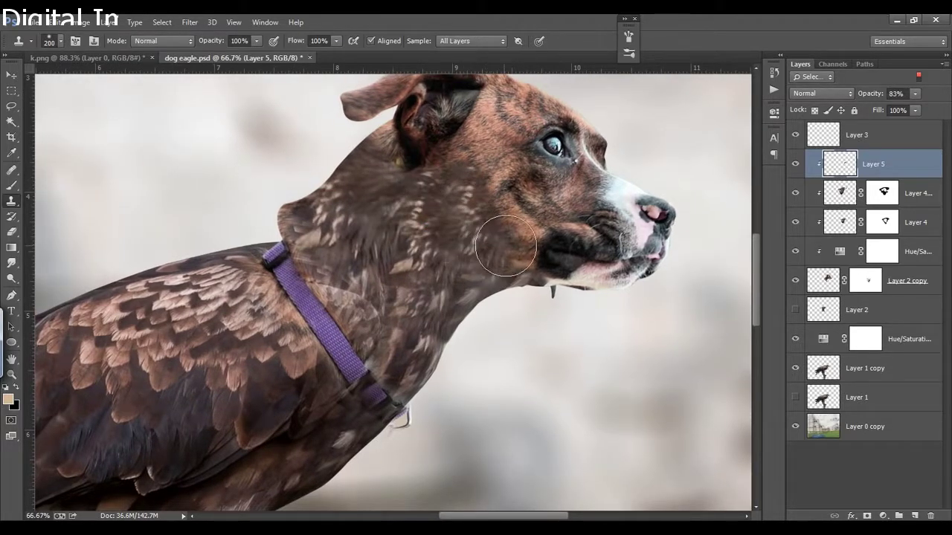
{"action": "mouse_move", "coordinate": [425, 187]}
{"action": "left_mouse_down"}
{"action": "mouse_move", "coordinate": [430, 207]}
{"action": "mouse_move", "coordinate": [483, 191]}
{"action": "mouse_move", "coordinate": [488, 170]}
{"action": "mouse_move", "coordinate": [453, 181]}
{"action": "left_mouse_up"}
{"action": "mouse_move", "coordinate": [520, 179]}
{"action": "left_mouse_down"}
{"action": "mouse_move", "coordinate": [507, 150]}
{"action": "mouse_move", "coordinate": [491, 148]}
{"action": "mouse_move", "coordinate": [506, 115]}
{"action": "mouse_move", "coordinate": [537, 139]}
{"action": "mouse_move", "coordinate": [495, 211]}
{"action": "mouse_move", "coordinate": [478, 216]}
{"action": "mouse_move", "coordinate": [534, 214]}
{"action": "mouse_move", "coordinate": [510, 206]}
{"action": "mouse_move", "coordinate": [520, 256]}
{"action": "mouse_move", "coordinate": [493, 183]}
{"action": "left_mouse_up"}
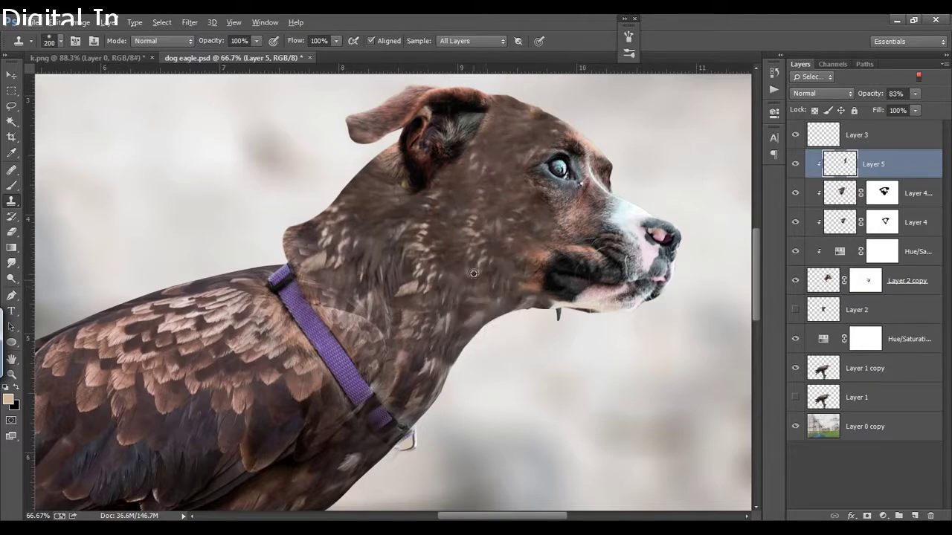
Resample on the neck, clone over neck and cheek, and set cloning opacity to 75%.
{"action": "left_click", "coordinate": [447, 244], "text": "alt"}
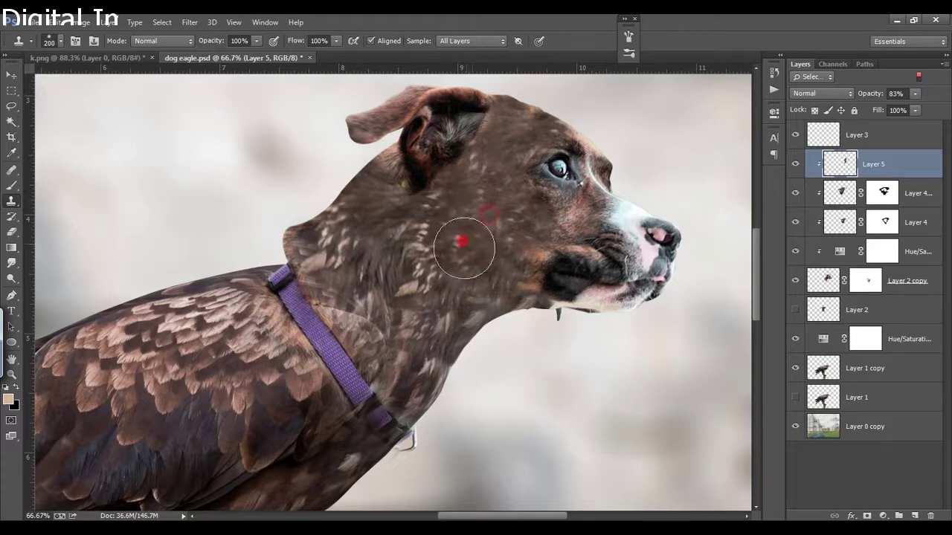
{"action": "left_click_drag", "start_coordinate": [472, 251], "coordinate": [472, 273]}
{"action": "mouse_move", "coordinate": [543, 225]}
{"action": "left_mouse_down"}
{"action": "mouse_move", "coordinate": [562, 213]}
{"action": "mouse_move", "coordinate": [527, 266]}
{"action": "mouse_move", "coordinate": [536, 276]}
{"action": "left_mouse_up"}
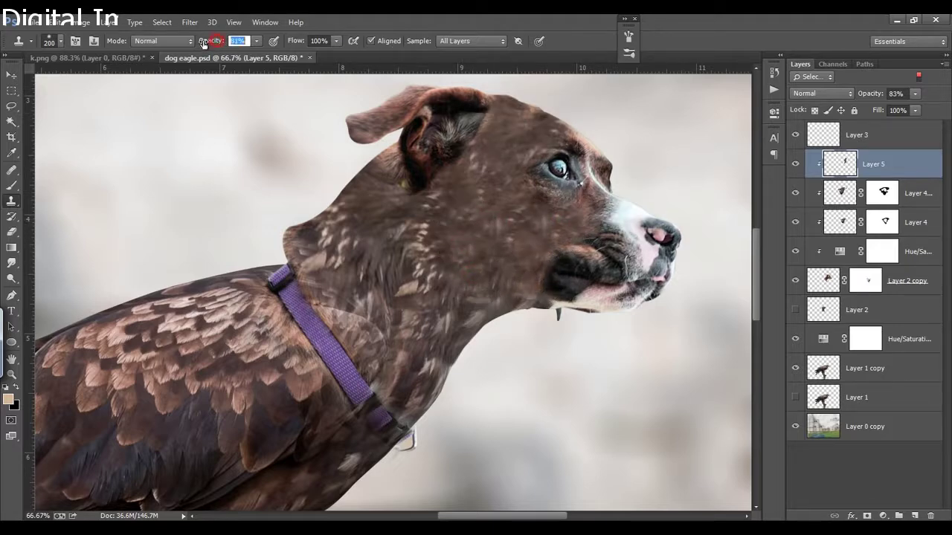
{"action": "type", "text": "75"}
{"action": "key", "text": "Return"}
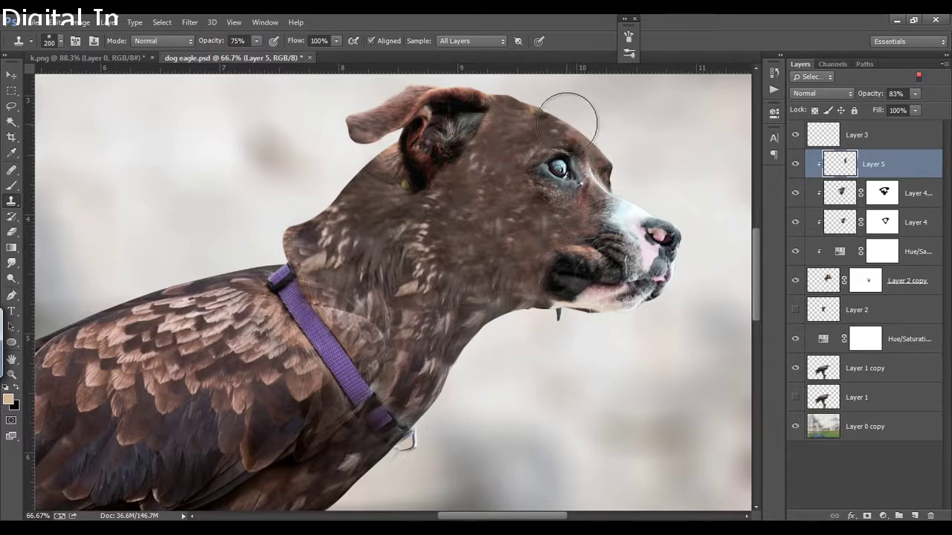
Clone wing feather texture over the ear and head, finishing lightly at 24% opacity.
{"action": "left_click_drag", "start_coordinate": [364, 165], "coordinate": [365, 228]}
{"action": "left_click", "coordinate": [202, 357], "text": "alt"}
{"action": "left_click_drag", "start_coordinate": [361, 181], "coordinate": [449, 151]}
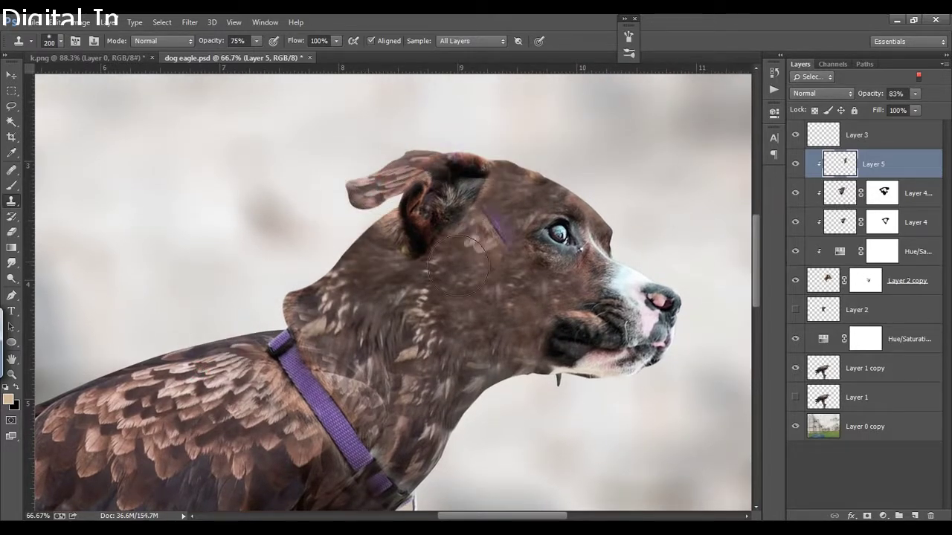
{"action": "left_click_drag", "start_coordinate": [459, 268], "coordinate": [431, 171]}
{"action": "key", "text": "2"}
{"action": "key", "text": "4"}
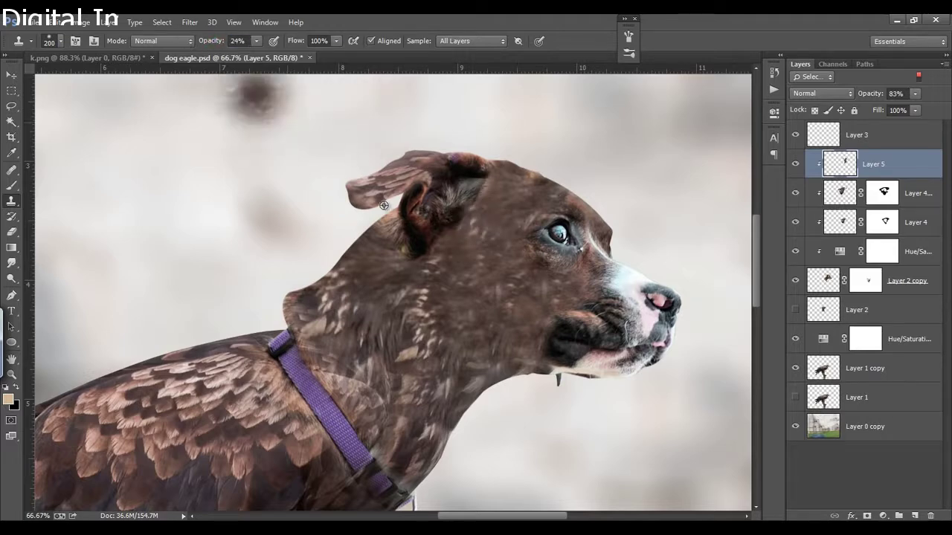
{"action": "mouse_move", "coordinate": [454, 223]}
{"action": "left_mouse_down"}
{"action": "mouse_move", "coordinate": [462, 200]}
{"action": "mouse_move", "coordinate": [388, 226]}
{"action": "mouse_move", "coordinate": [475, 194]}
{"action": "left_mouse_up"}
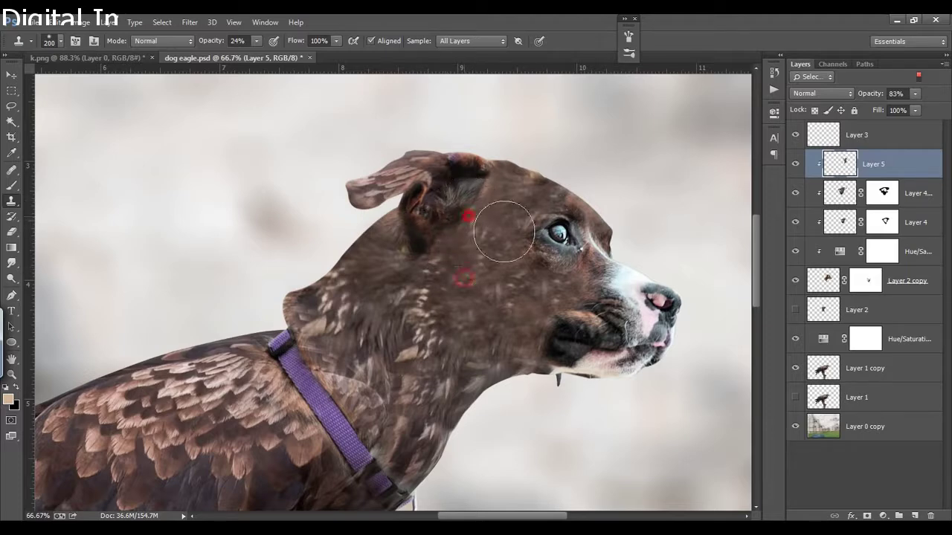
{"action": "key", "text": "ctrl+0"}
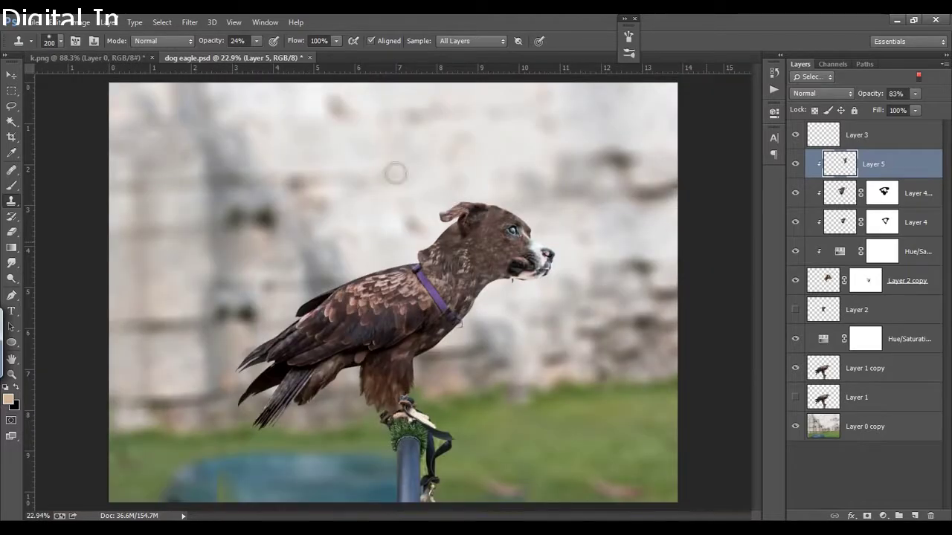
Zoom in on the neck and compare the head with Layer 4 hidden and shown.
{"action": "left_click", "coordinate": [795, 163]}
{"action": "left_click", "coordinate": [796, 164]}
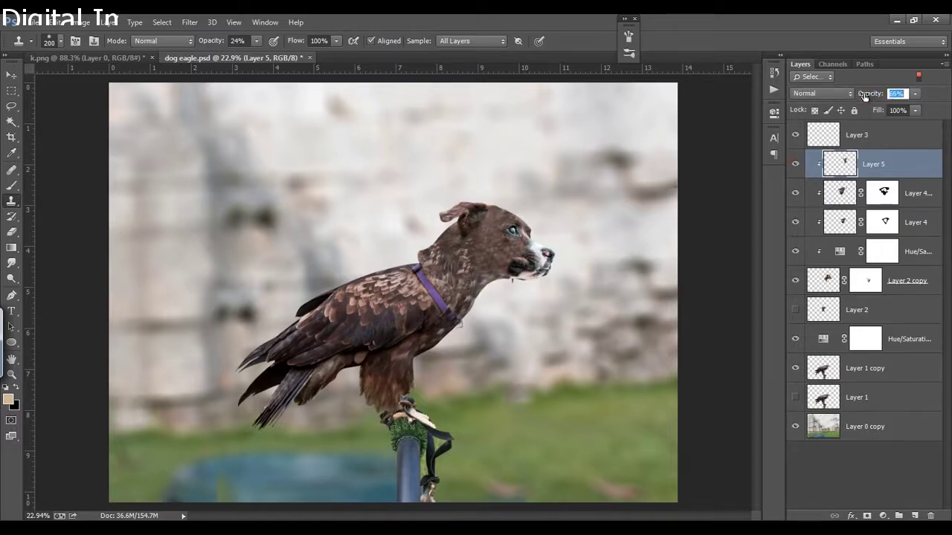
{"action": "scroll", "coordinate": [505, 267], "scroll_direction": "up", "scroll_amount": 1}
{"action": "scroll", "coordinate": [506, 268], "scroll_direction": "up", "scroll_amount": 1}
{"action": "scroll", "coordinate": [505, 268], "scroll_direction": "up", "scroll_amount": 1}
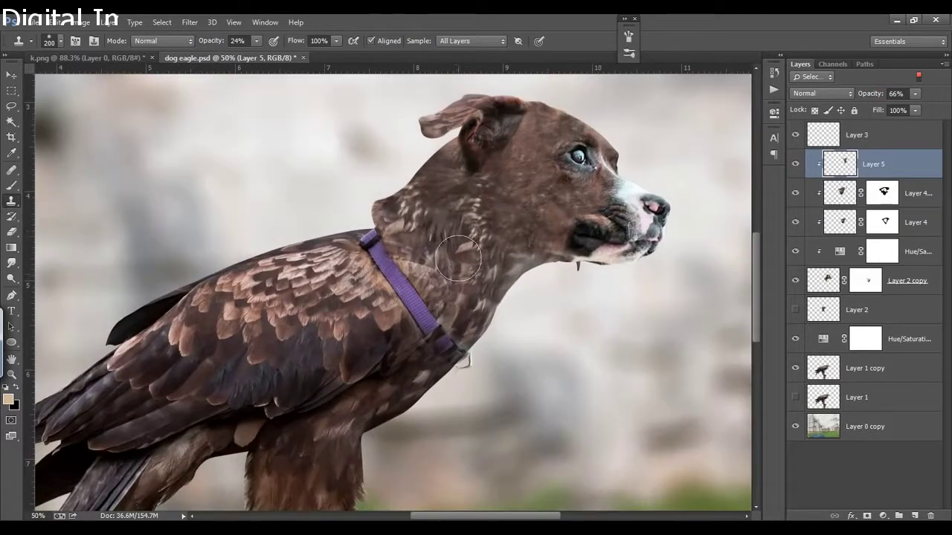
{"action": "scroll", "coordinate": [506, 268], "scroll_direction": "up", "scroll_amount": 1}
{"action": "scroll", "coordinate": [442, 227], "scroll_direction": "up", "scroll_amount": 1}
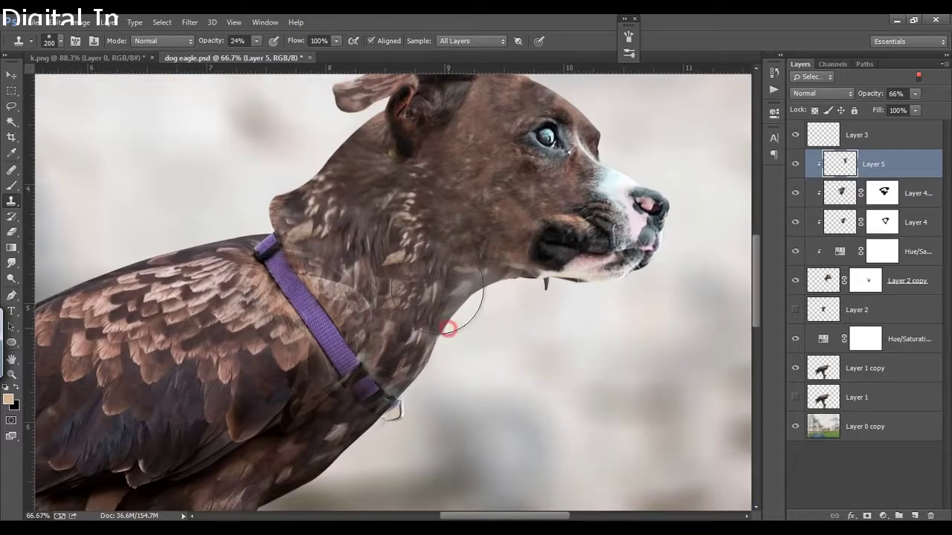
{"action": "scroll", "coordinate": [443, 227], "scroll_direction": "up", "scroll_amount": 1}
{"action": "left_click_drag", "start_coordinate": [442, 226], "coordinate": [476, 226]}
{"action": "left_click", "coordinate": [794, 222]}
{"action": "left_click", "coordinate": [794, 222]}
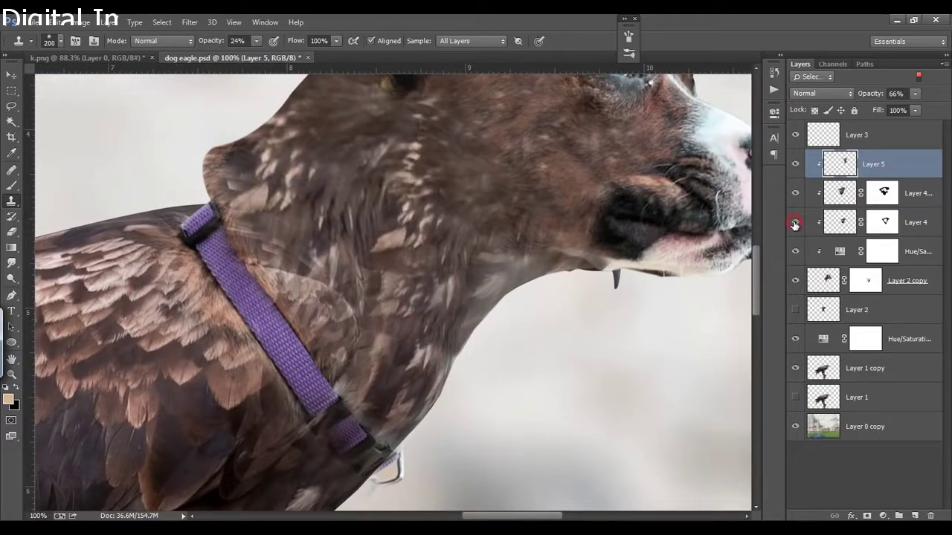
{"action": "left_click", "coordinate": [794, 222]}
Add empty Layer 6 above Layer 5, target Layer 4, and undo the stray muzzle strokes.
{"action": "left_click", "coordinate": [913, 516]}
{"action": "left_click_drag", "start_coordinate": [404, 287], "coordinate": [432, 297]}
{"action": "left_click", "coordinate": [797, 252]}
{"action": "left_click", "coordinate": [797, 252]}
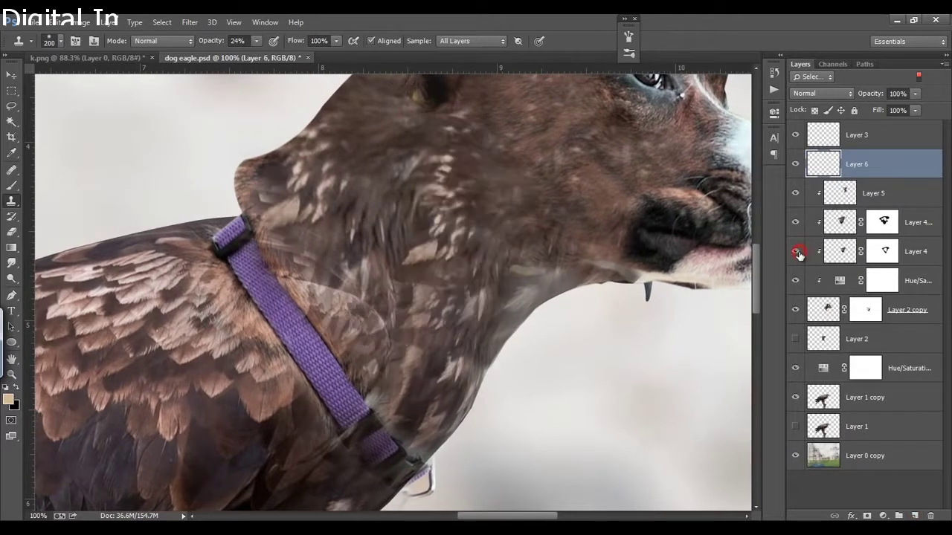
{"action": "left_click", "coordinate": [796, 252]}
{"action": "left_click", "coordinate": [797, 252]}
{"action": "left_click", "coordinate": [797, 223]}
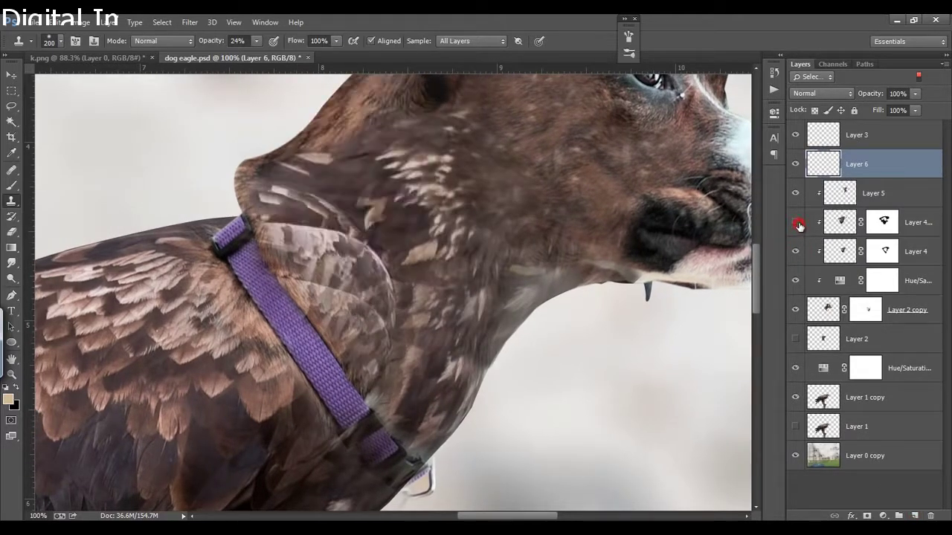
{"action": "left_click", "coordinate": [797, 223]}
{"action": "left_click", "coordinate": [797, 252]}
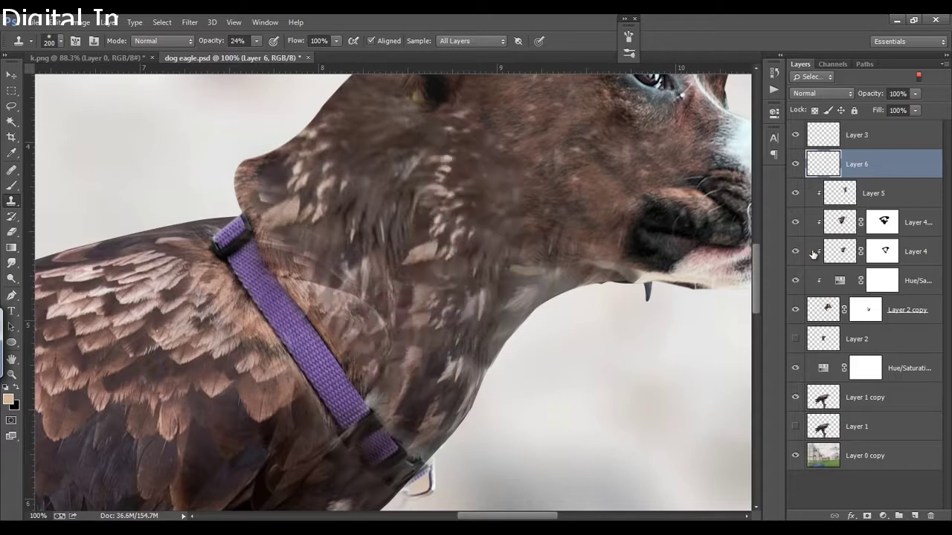
{"action": "left_click", "coordinate": [840, 251]}
{"action": "key", "text": "ctrl+alt+z"}
{"action": "key", "text": "ctrl+alt+z"}
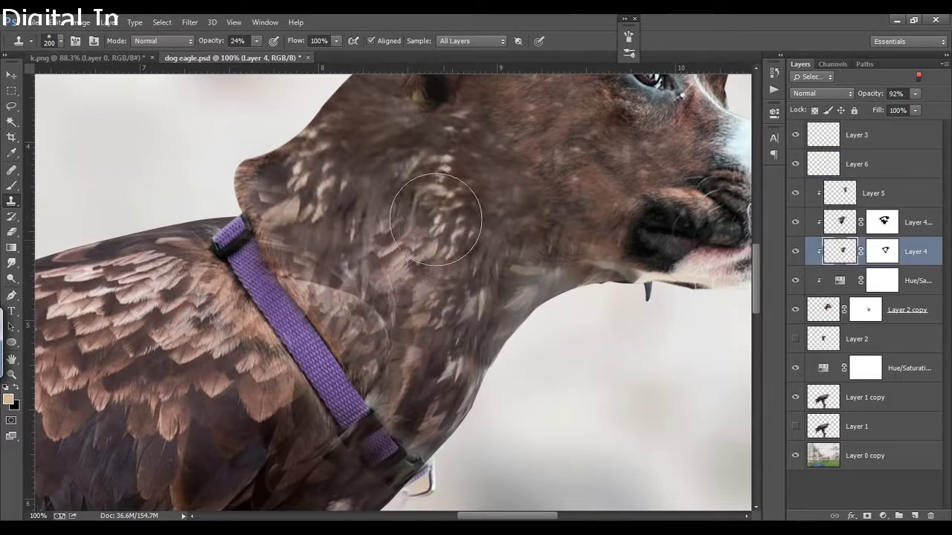
Clone feather texture over the neck's light patch on Layer 4 with a 125 px brush at 74%.
{"action": "left_click", "coordinate": [385, 200], "text": "alt"}
{"action": "mouse_move", "coordinate": [357, 251]}
{"action": "left_mouse_down"}
{"action": "mouse_move", "coordinate": [368, 266]}
{"action": "mouse_move", "coordinate": [335, 223]}
{"action": "left_mouse_up"}
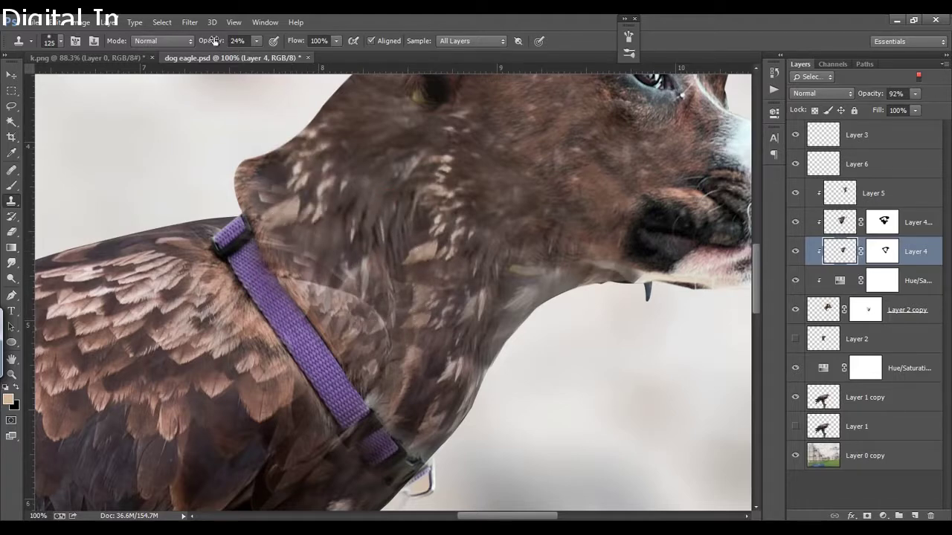
{"action": "key", "text": "bracketleft"}
{"action": "key", "text": "bracketleft"}
{"action": "key", "text": "bracketleft"}
{"action": "key", "text": "7"}
{"action": "key", "text": "4"}
{"action": "left_click_drag", "start_coordinate": [387, 134], "coordinate": [329, 266]}
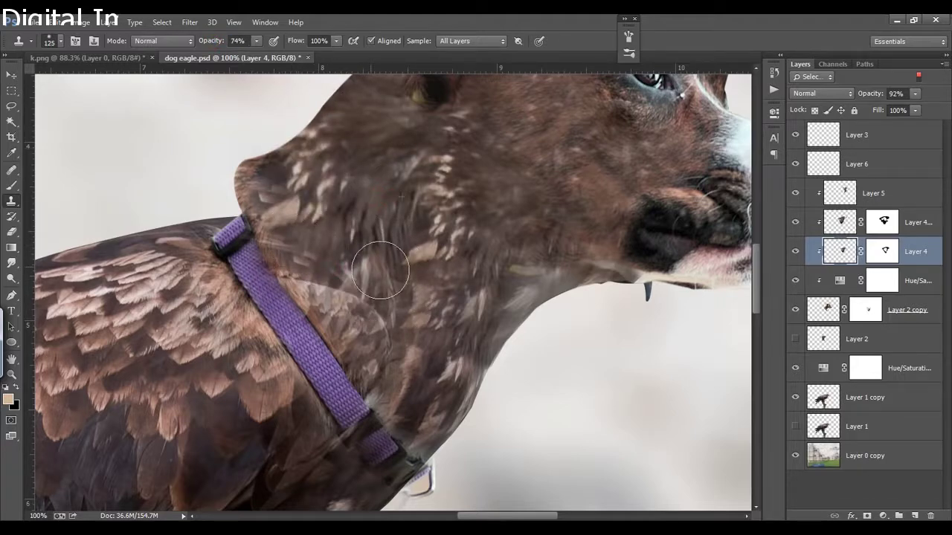
{"action": "key", "text": "ctrl+0"}
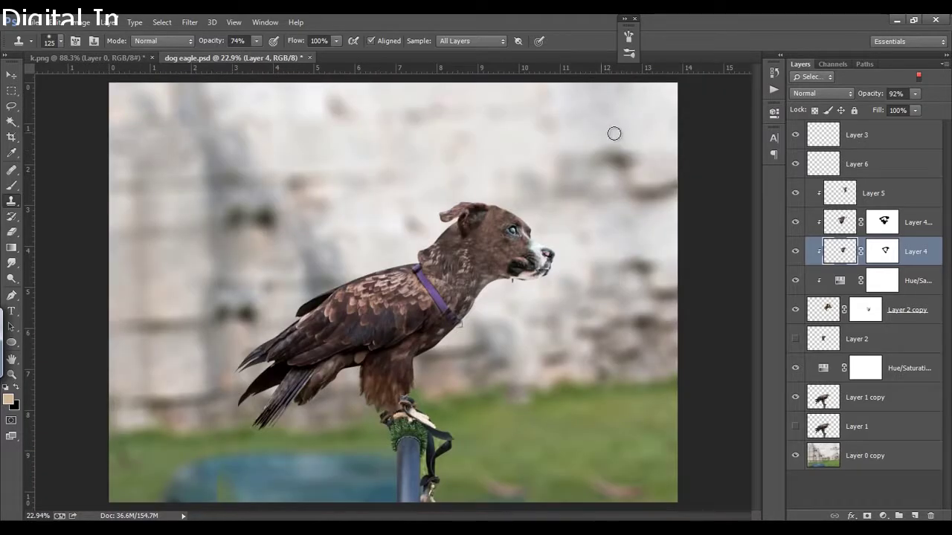
{"action": "scroll", "coordinate": [482, 284], "scroll_direction": "up", "scroll_amount": 1}
{"action": "scroll", "coordinate": [479, 275], "scroll_direction": "up", "scroll_amount": 1}
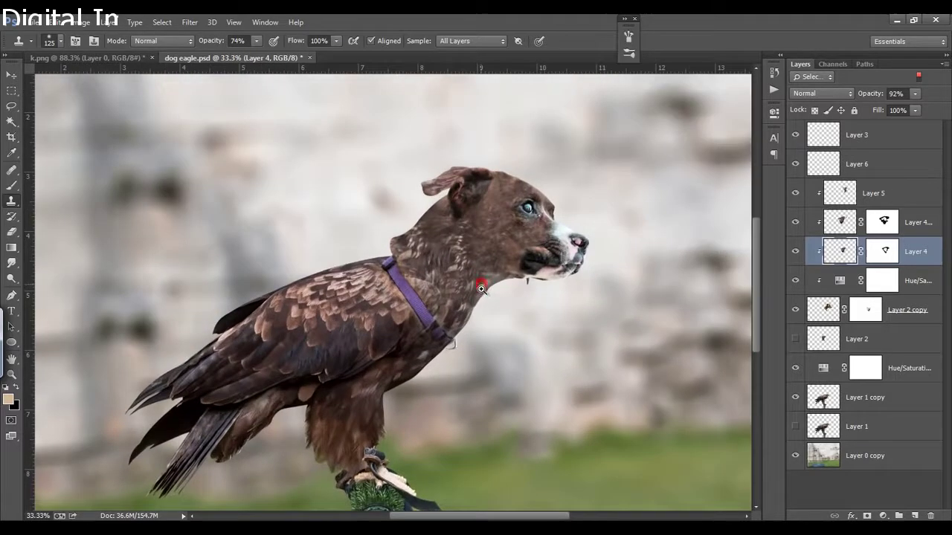
{"action": "scroll", "coordinate": [472, 246], "scroll_direction": "up", "scroll_amount": 1}
{"action": "left_click_drag", "start_coordinate": [461, 238], "coordinate": [399, 211]}
Set up a small Eraser at 100% opacity on Layer 2 copy, zoomed on the dog's chin.
{"action": "left_click", "coordinate": [794, 310]}
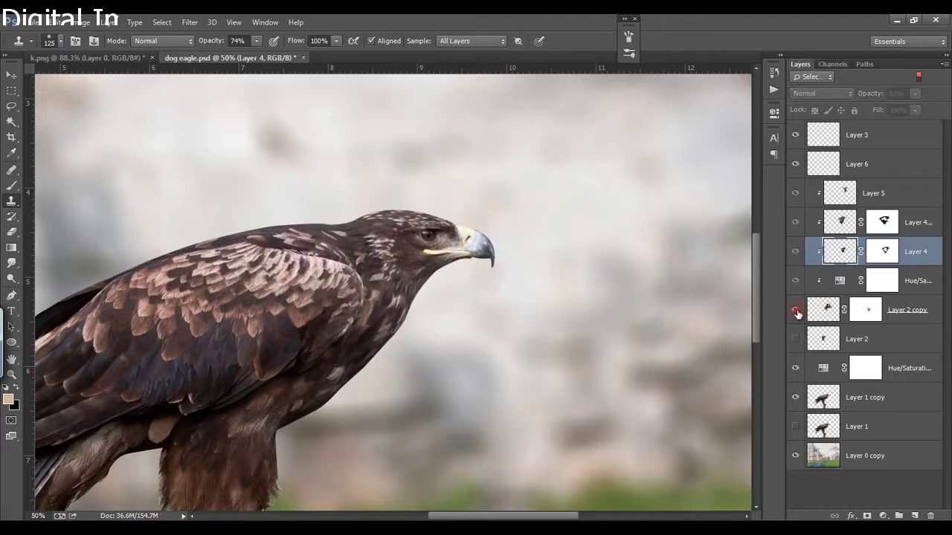
{"action": "key", "text": "e"}
{"action": "scroll", "coordinate": [497, 269], "scroll_direction": "down", "scroll_amount": 1}
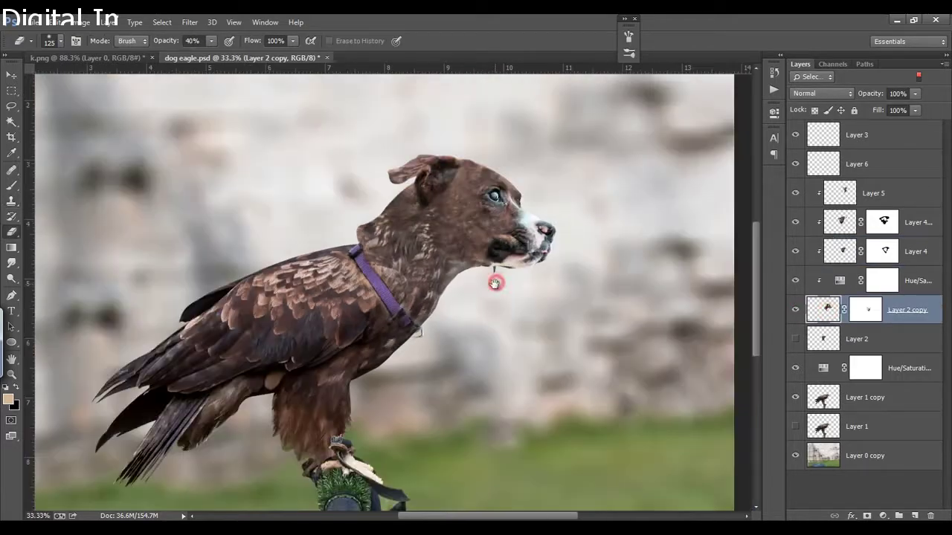
{"action": "scroll", "coordinate": [498, 268], "scroll_direction": "up", "scroll_amount": 1}
{"action": "scroll", "coordinate": [502, 270], "scroll_direction": "up", "scroll_amount": 1}
{"action": "scroll", "coordinate": [491, 264], "scroll_direction": "up", "scroll_amount": 1}
{"action": "key", "text": "bracketleft"}
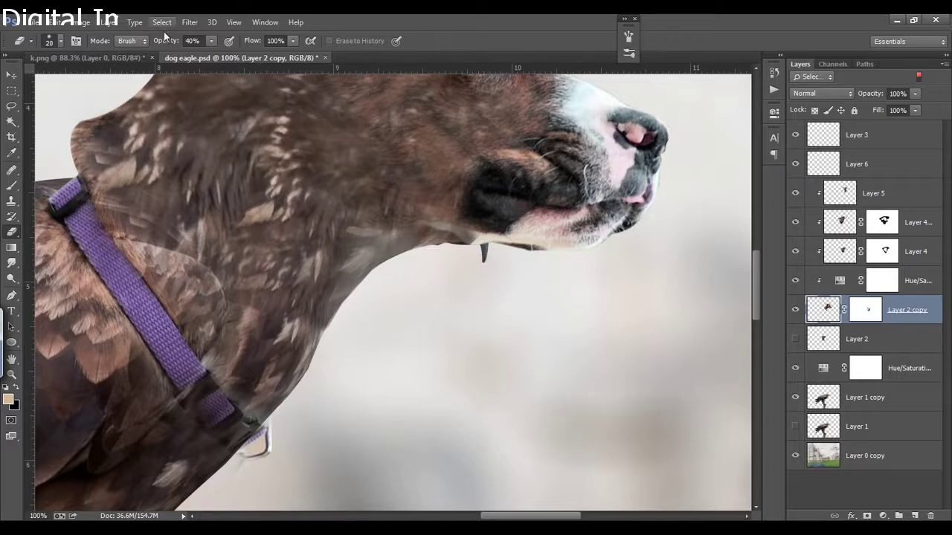
{"action": "left_click_drag", "start_coordinate": [165, 35], "coordinate": [223, 37]}
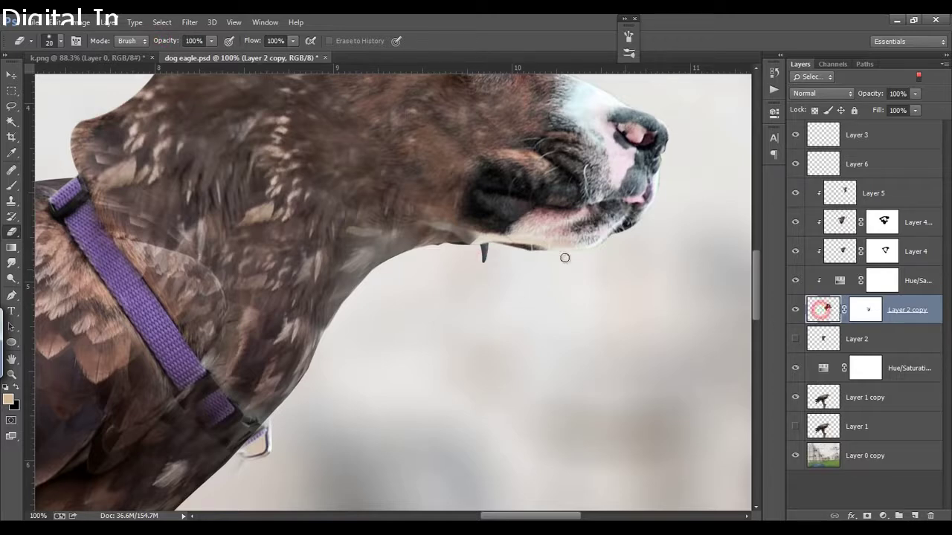
{"action": "key", "text": "ctrl+0"}
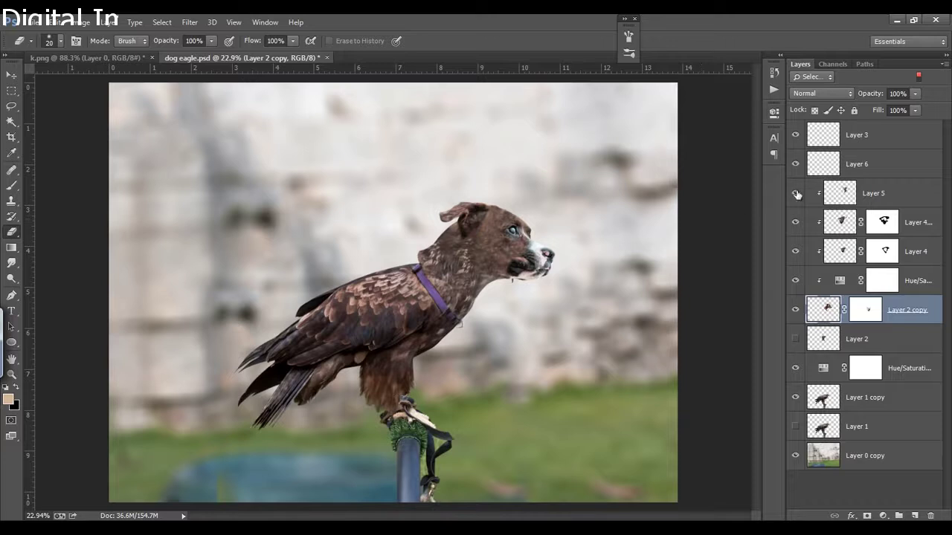
Toggle Layers 4 and 5, zoom in on the dog's head, then add Layer 7 above Layer 5.
{"action": "left_click", "coordinate": [794, 252]}
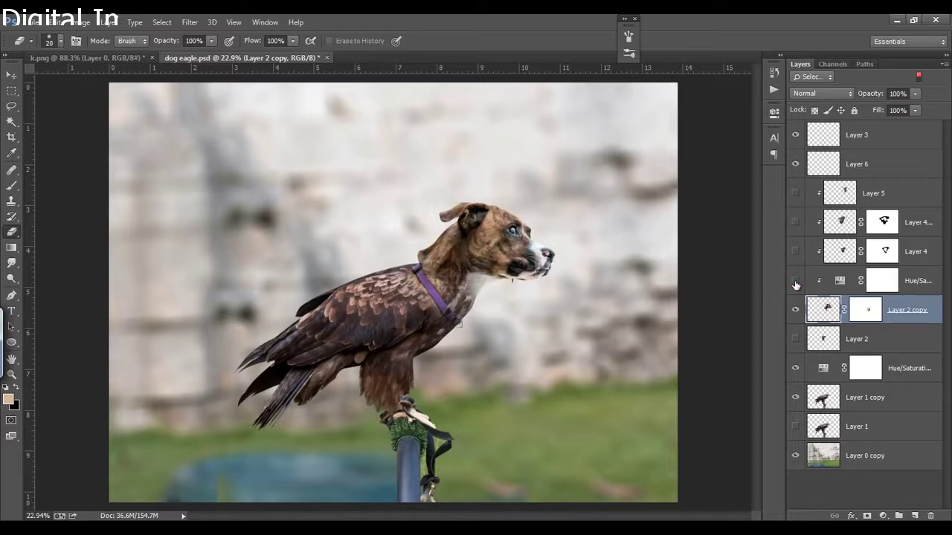
{"action": "left_click", "coordinate": [795, 193]}
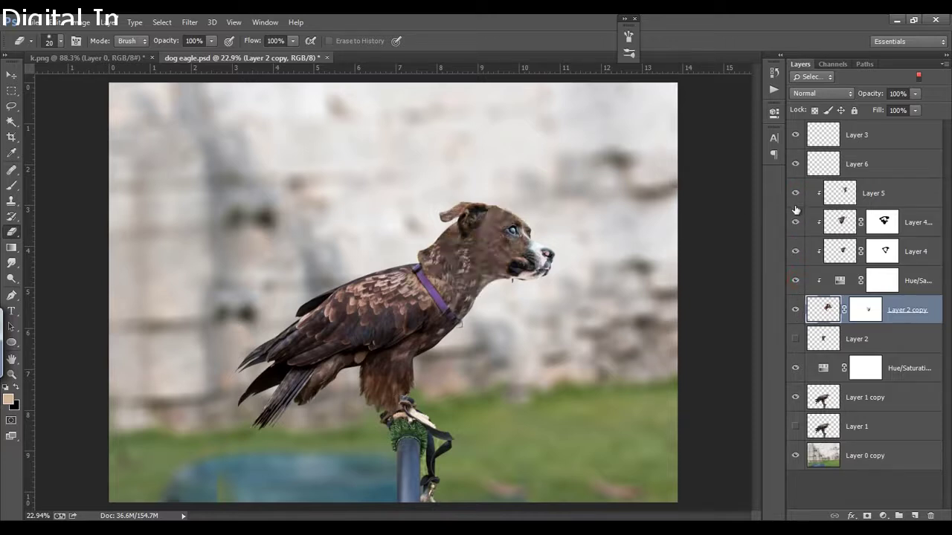
{"action": "left_click", "coordinate": [495, 255]}
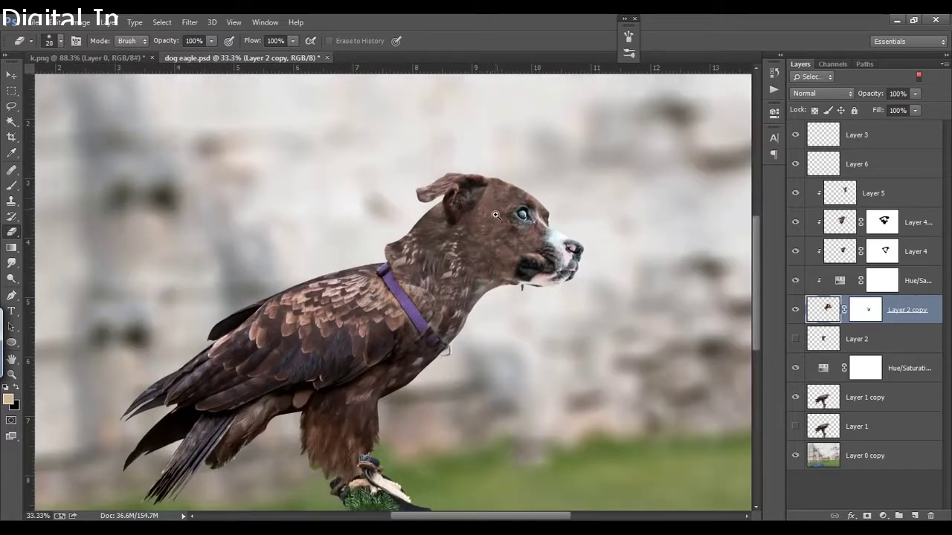
{"action": "left_click", "coordinate": [495, 215]}
{"action": "left_click", "coordinate": [795, 192]}
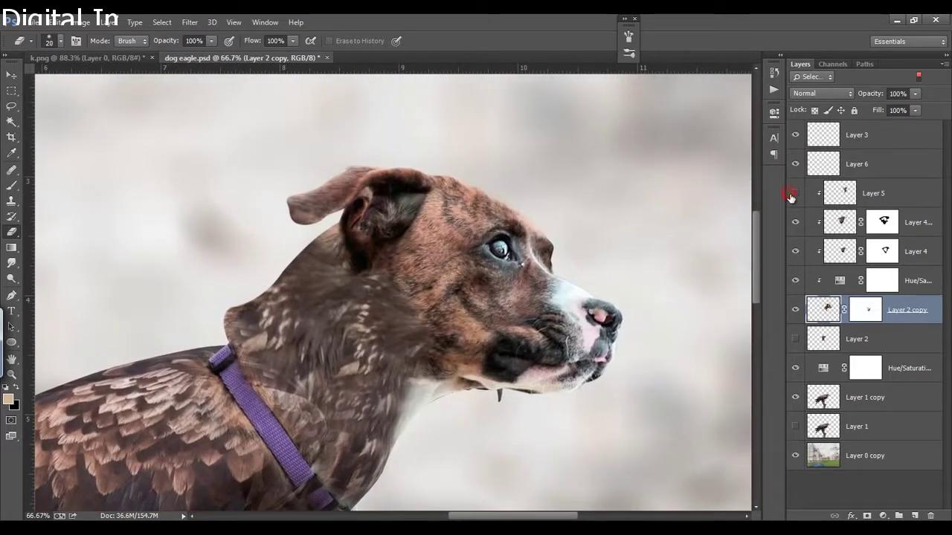
{"action": "left_click", "coordinate": [807, 192]}
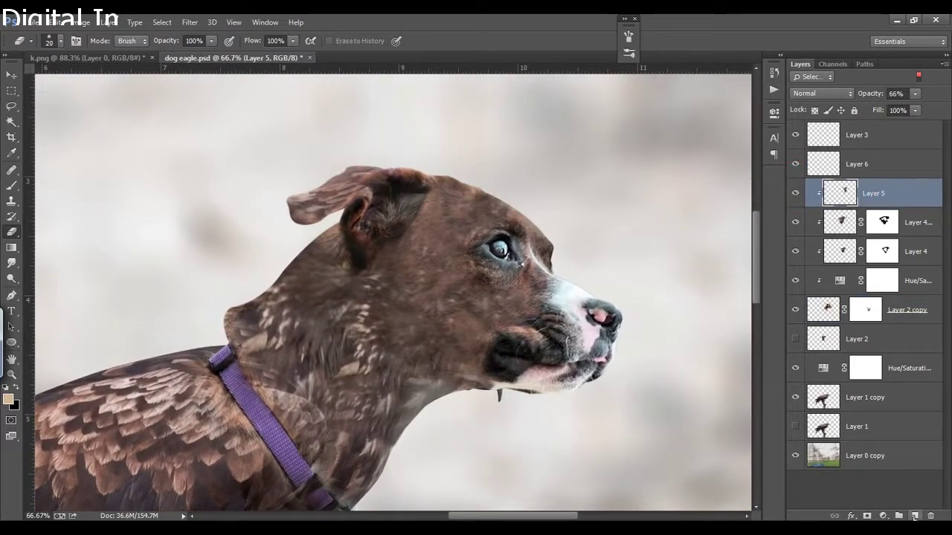
{"action": "left_click", "coordinate": [914, 515]}
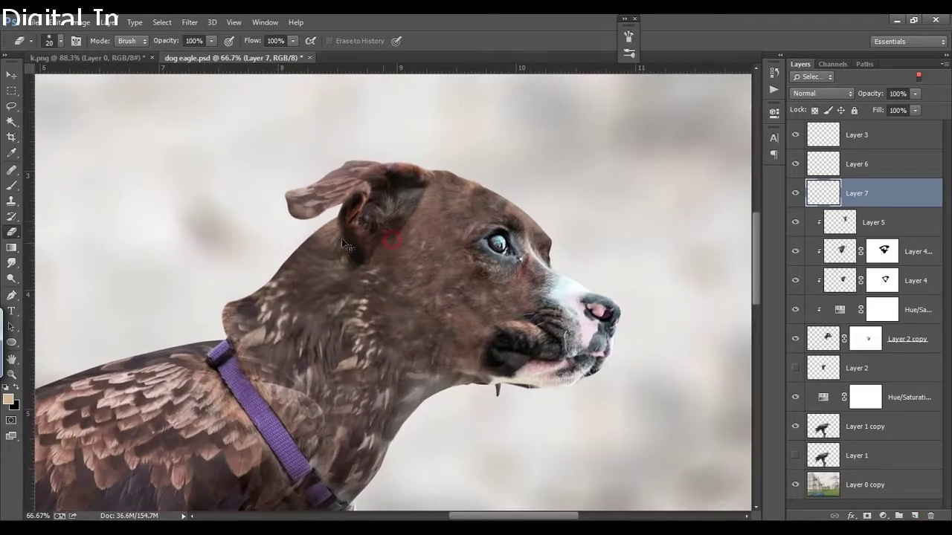
Clone the dog's forehead fur onto the neck and chest on Layer 7, then target Layer 5.
{"action": "left_click", "coordinate": [14, 202]}
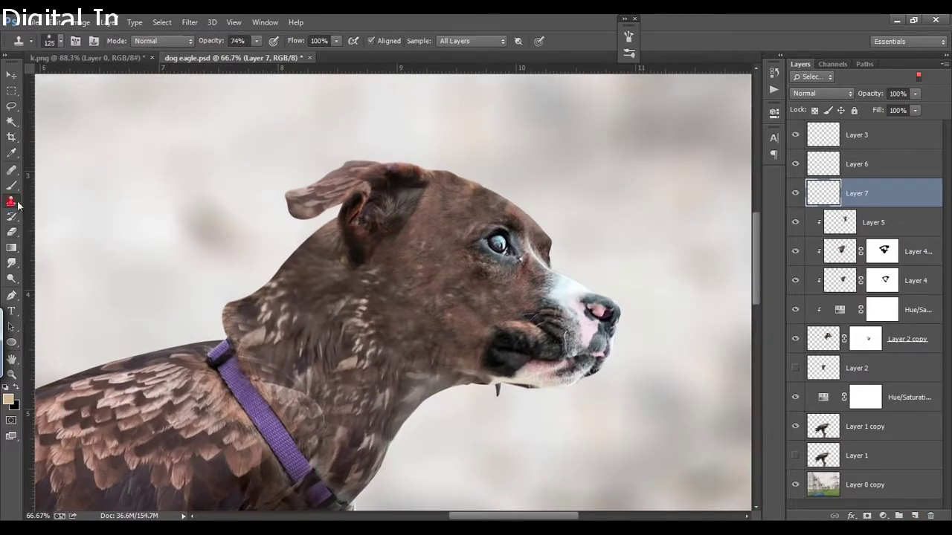
{"action": "left_click", "coordinate": [401, 214], "text": "alt"}
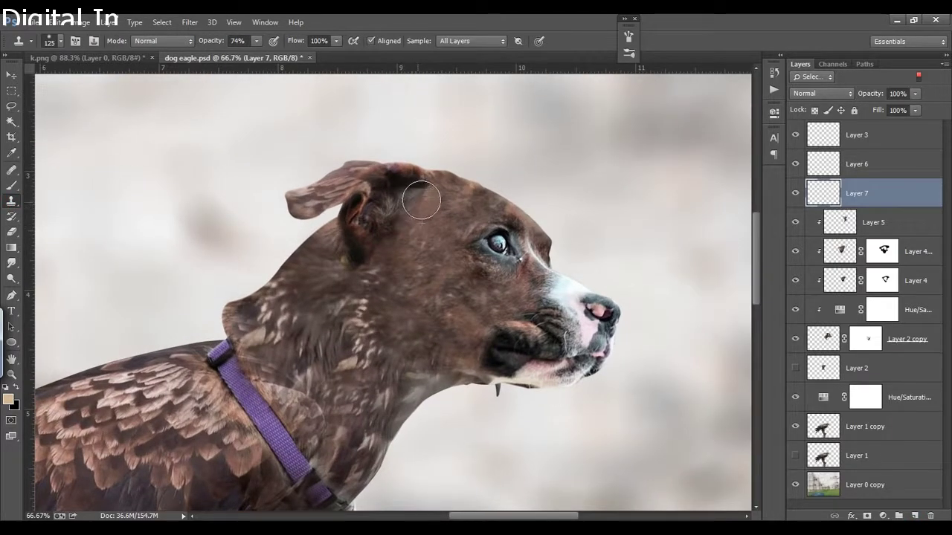
{"action": "mouse_move", "coordinate": [404, 313]}
{"action": "left_mouse_down"}
{"action": "mouse_move", "coordinate": [357, 327]}
{"action": "mouse_move", "coordinate": [334, 372]}
{"action": "mouse_move", "coordinate": [323, 347]}
{"action": "left_mouse_up"}
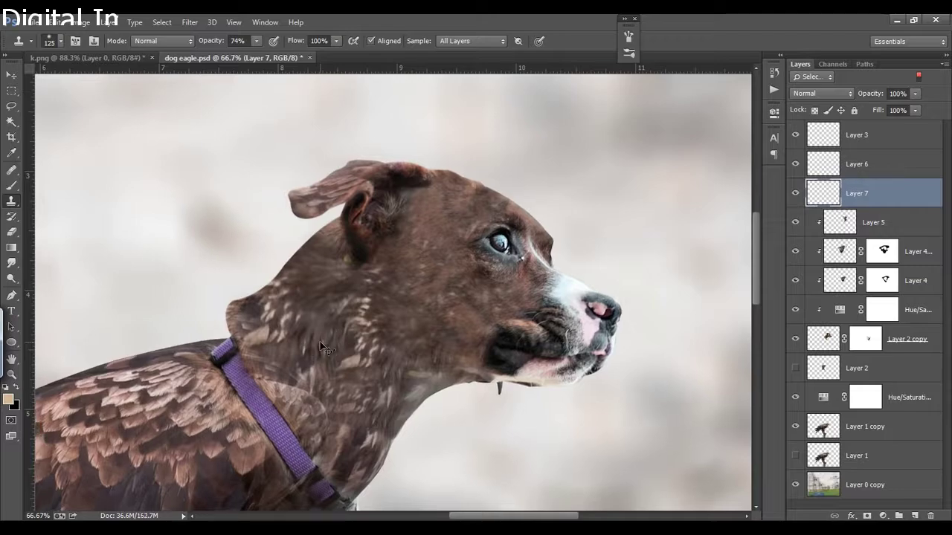
{"action": "key", "text": "ctrl+0"}
{"action": "left_click", "coordinate": [887, 142]}
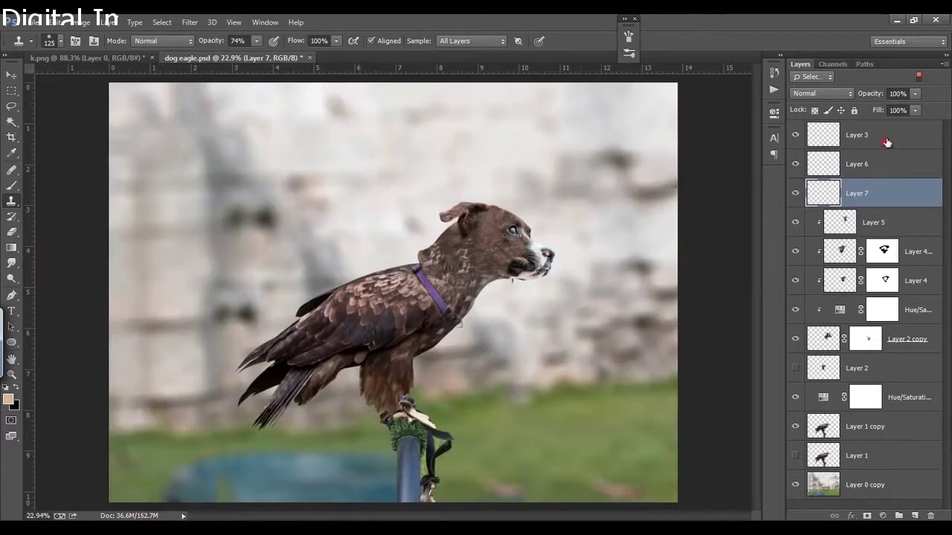
{"action": "left_click", "coordinate": [892, 223]}
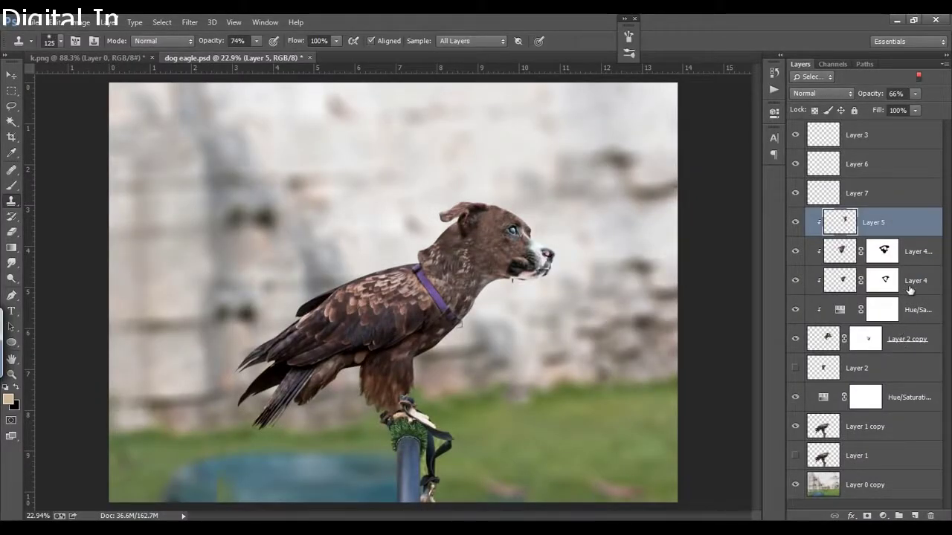
Merge Layer 5, Layer 2 copy, Hue/Saturation and Layer 4 into one head layer.
{"action": "left_click", "coordinate": [922, 255]}
{"action": "left_click", "coordinate": [904, 225]}
{"action": "left_click", "coordinate": [904, 341], "text": "ctrl"}
{"action": "left_click", "coordinate": [916, 309], "text": "ctrl"}
{"action": "left_click", "coordinate": [920, 280], "text": "ctrl"}
{"action": "left_click", "coordinate": [922, 252], "text": "ctrl"}
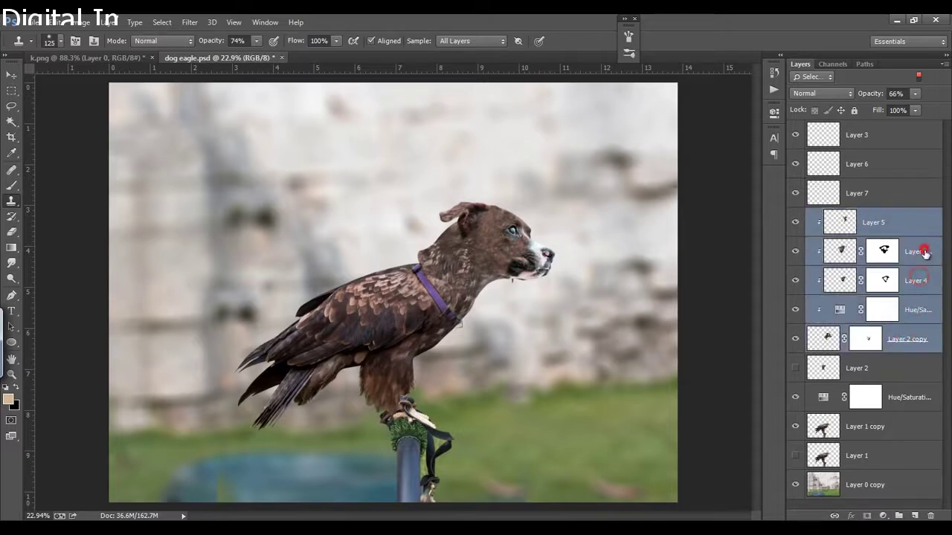
{"action": "key", "text": "ctrl+e"}
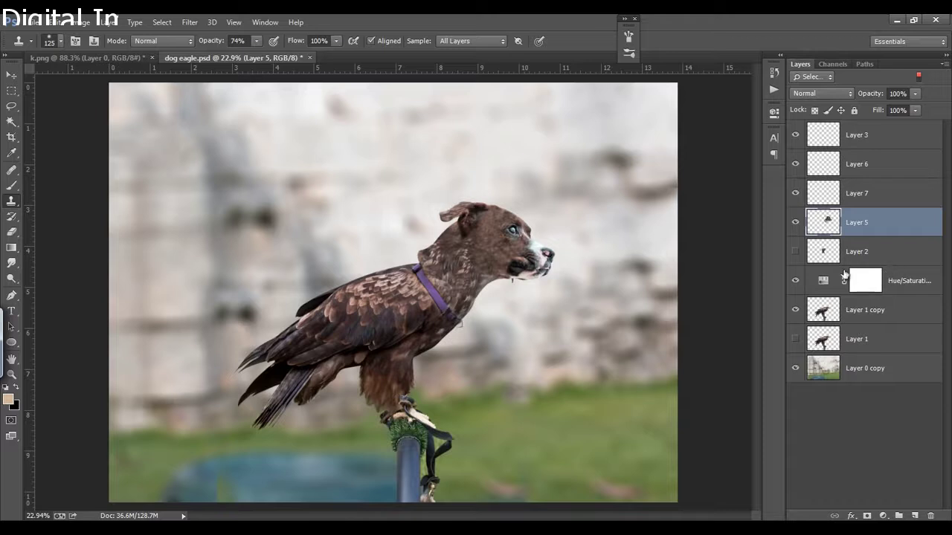
{"action": "left_click", "coordinate": [796, 224]}
Merge the head layer and the eagle's Layer 1 copy into Layer 7.
{"action": "left_click", "coordinate": [858, 196], "text": "ctrl"}
{"action": "key", "text": "ctrl+e"}
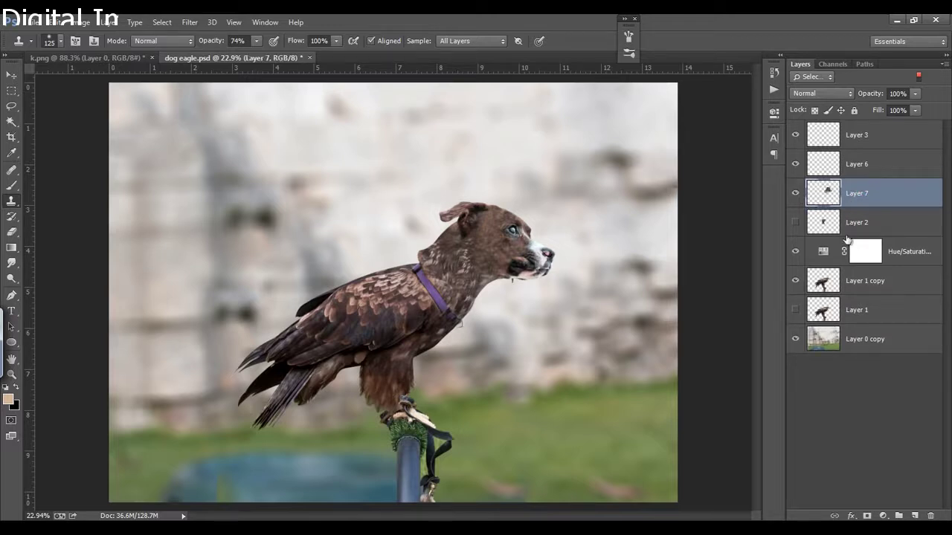
{"action": "left_click", "coordinate": [865, 222]}
{"action": "left_click", "coordinate": [870, 193]}
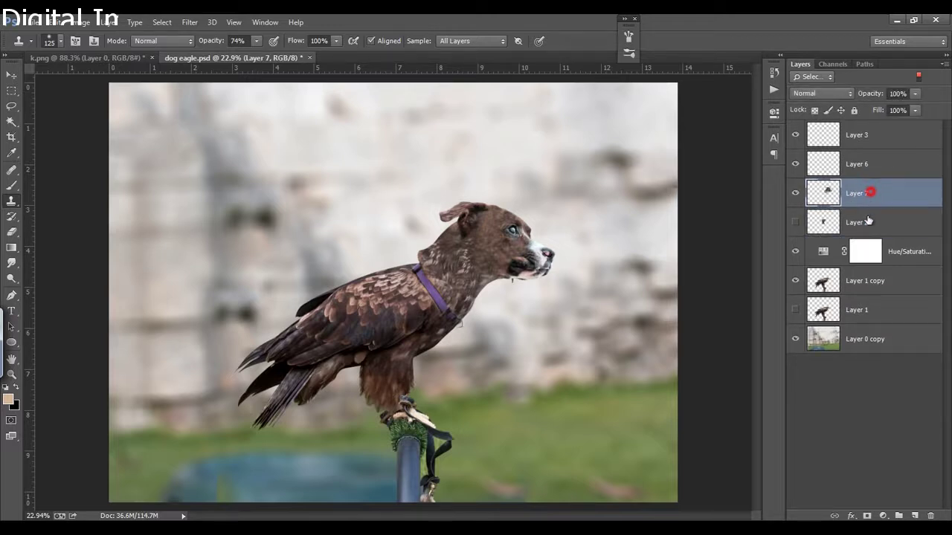
{"action": "left_click", "coordinate": [871, 281], "text": "ctrl"}
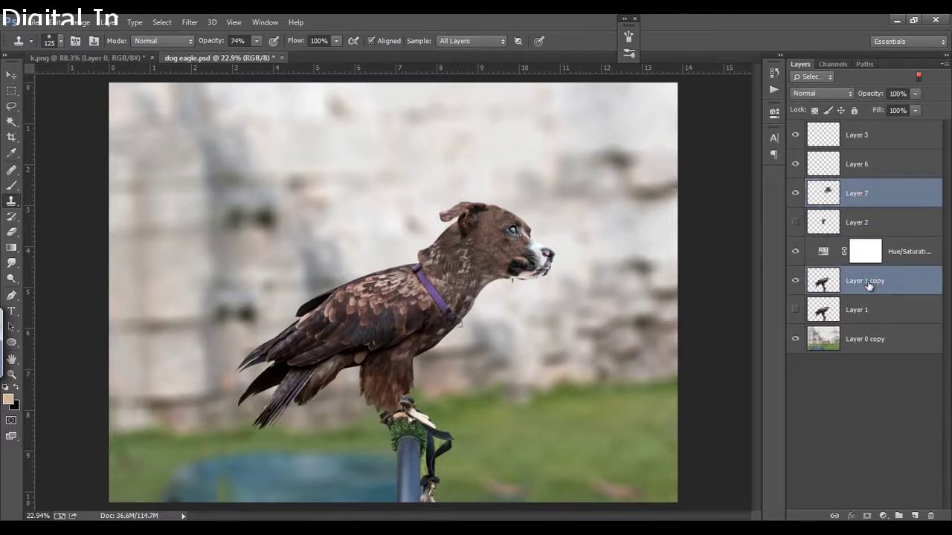
{"action": "key", "text": "ctrl+e"}
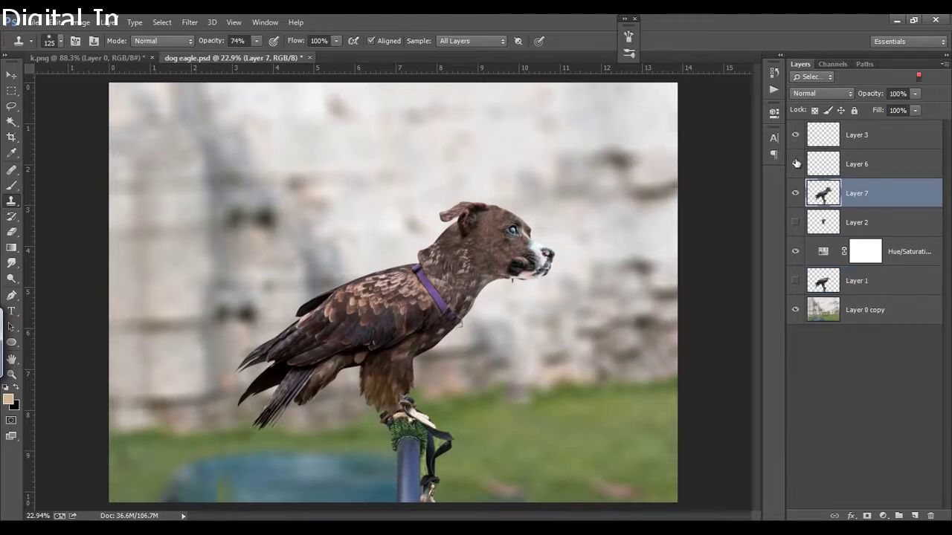
Delete the empty Layers 3 and 6.
{"action": "left_click", "coordinate": [823, 136]}
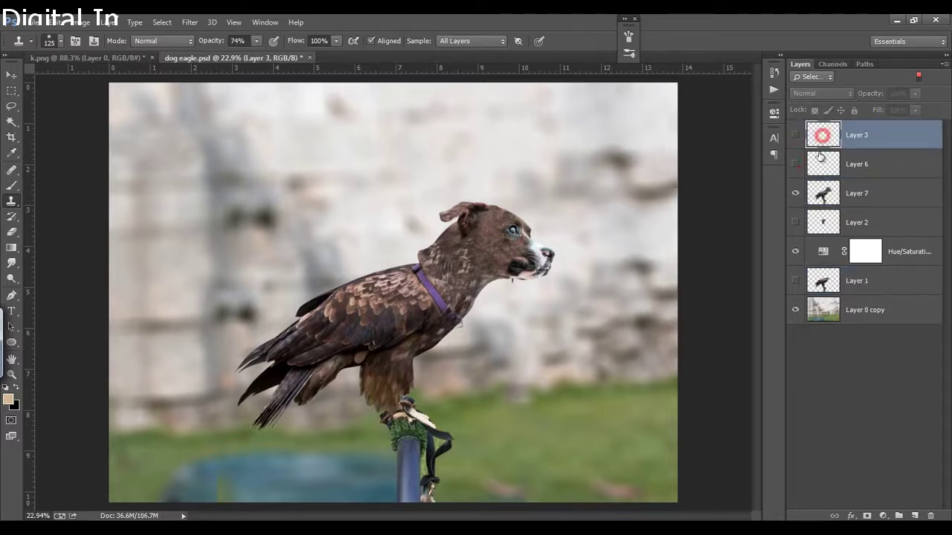
{"action": "key", "text": "Delete"}
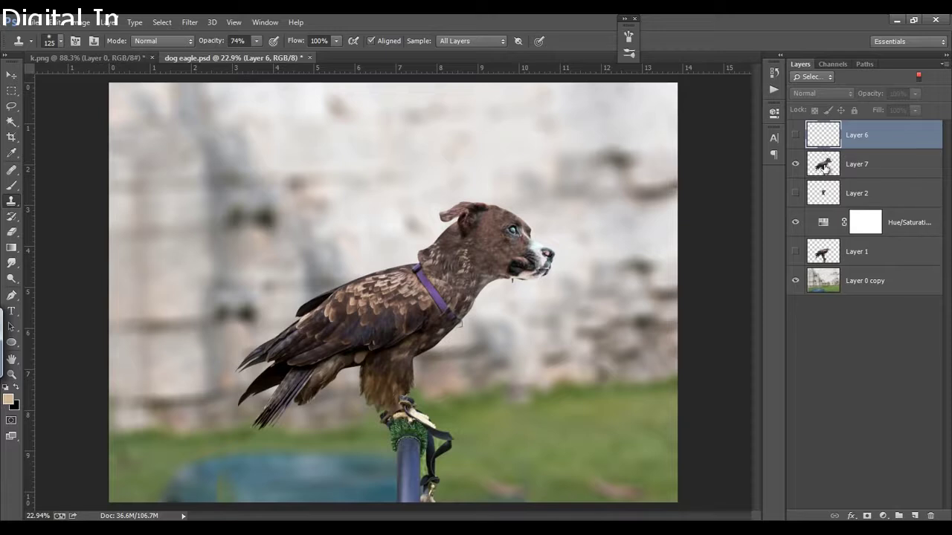
{"action": "key", "text": "Delete"}
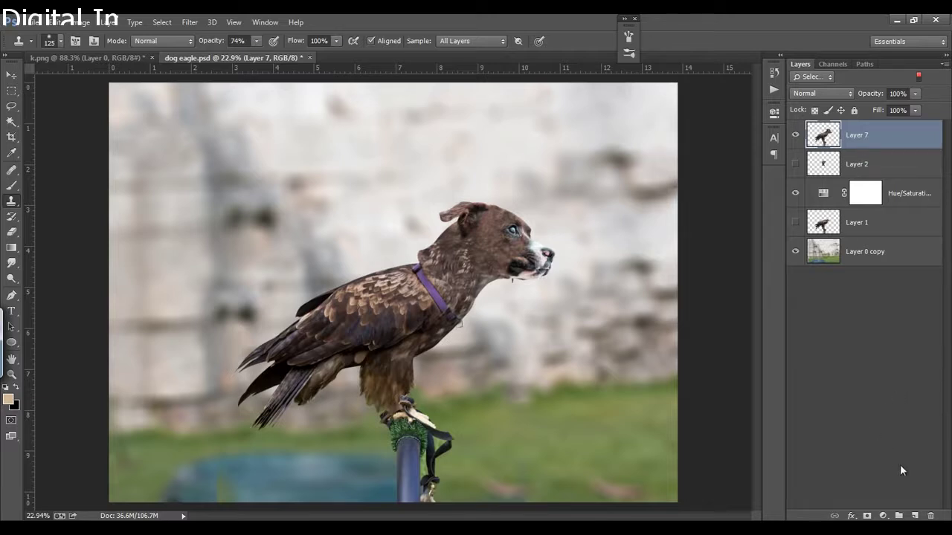
Create Layer 8 and fill it with 50% Gray using Edit > Fill.
{"action": "left_click", "coordinate": [915, 516]}
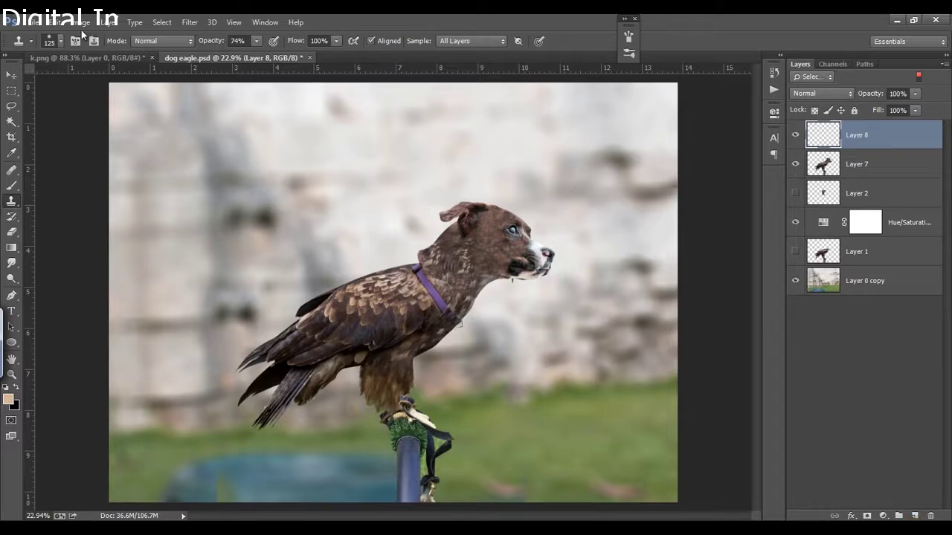
{"action": "left_click", "coordinate": [56, 22]}
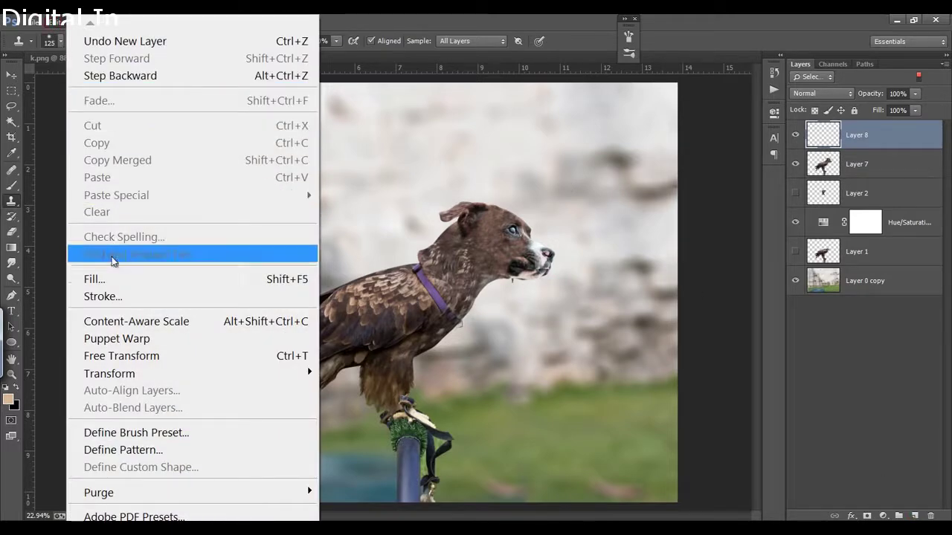
{"action": "left_click", "coordinate": [111, 279]}
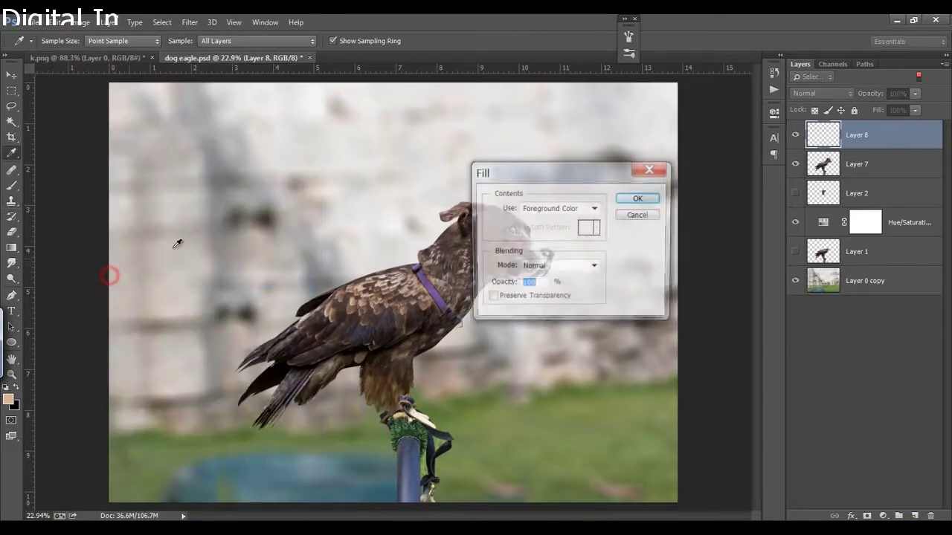
{"action": "left_click", "coordinate": [569, 207]}
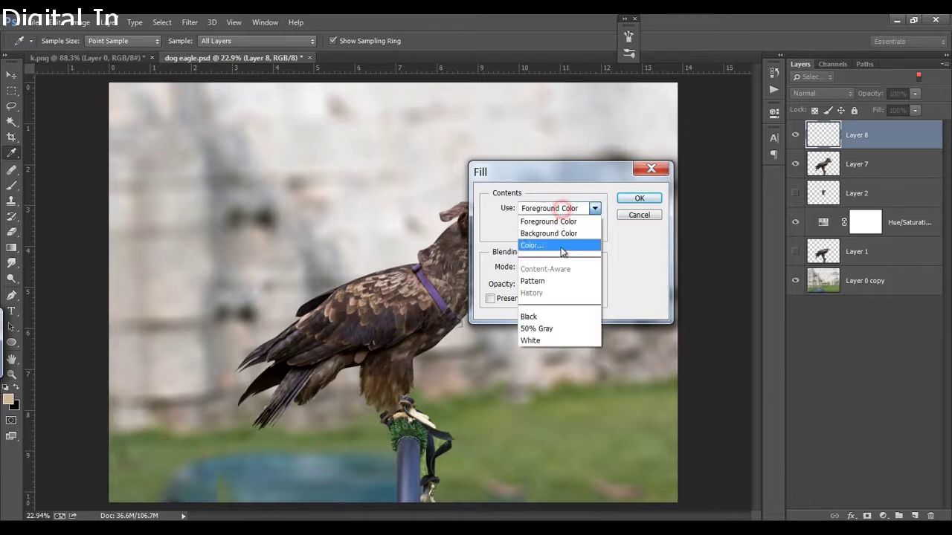
{"action": "left_click", "coordinate": [548, 329]}
{"action": "left_click", "coordinate": [638, 199]}
{"action": "key", "text": "s"}
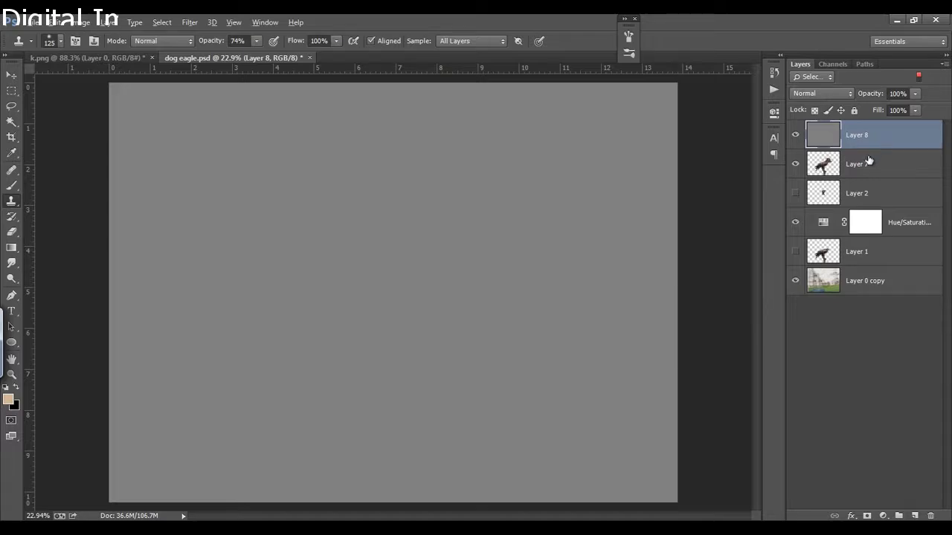
Clip Layer 8 to Layer 7 as Overlay and dodge the wing, eye, ear and head.
{"action": "left_click", "coordinate": [871, 155]}
{"action": "left_click", "coordinate": [875, 139]}
{"action": "left_click", "coordinate": [872, 147], "text": "alt"}
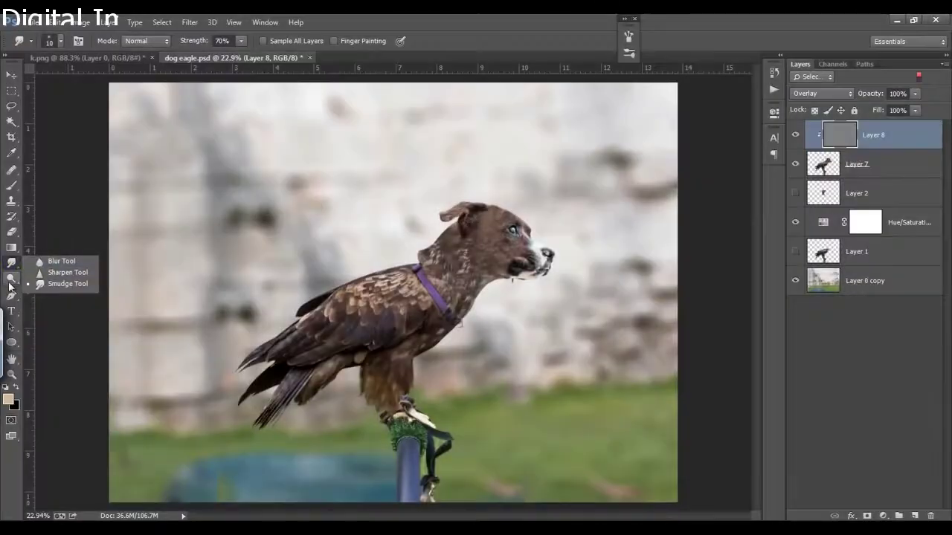
{"action": "left_click", "coordinate": [10, 286]}
{"action": "left_click_drag", "start_coordinate": [340, 251], "coordinate": [228, 354]}
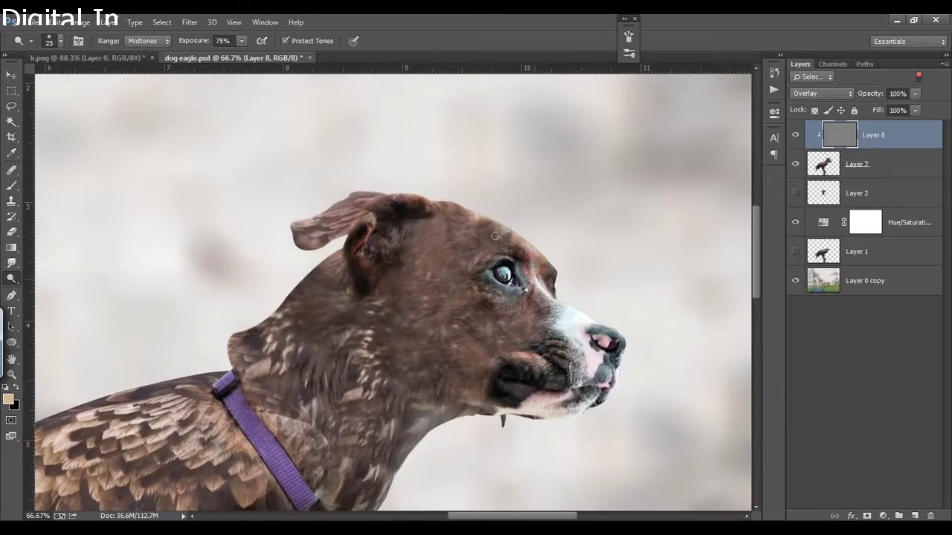
{"action": "left_click_drag", "start_coordinate": [513, 245], "coordinate": [495, 269]}
{"action": "left_click_drag", "start_coordinate": [368, 195], "coordinate": [306, 227]}
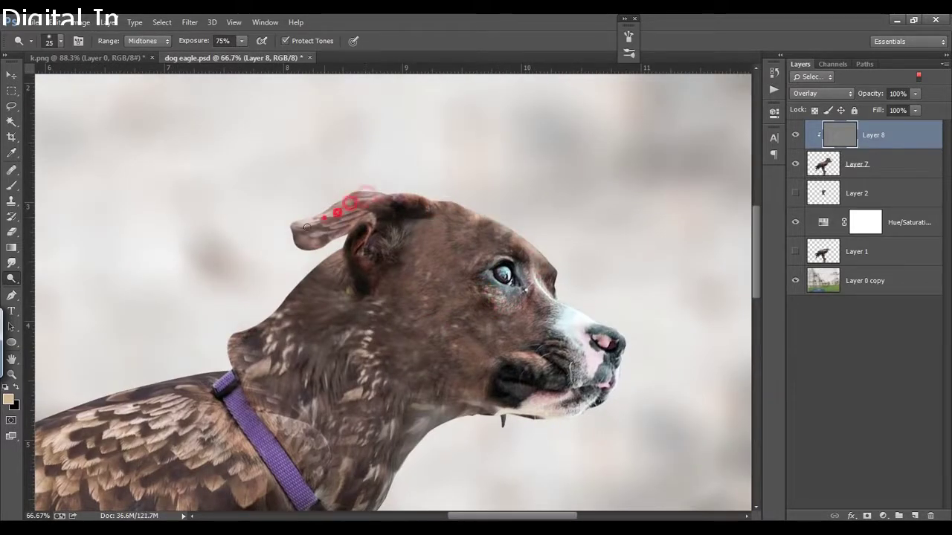
{"action": "left_click_drag", "start_coordinate": [357, 257], "coordinate": [245, 350]}
{"action": "key", "text": "bracketright"}
{"action": "key", "text": "bracketright"}
{"action": "key", "text": "bracketright"}
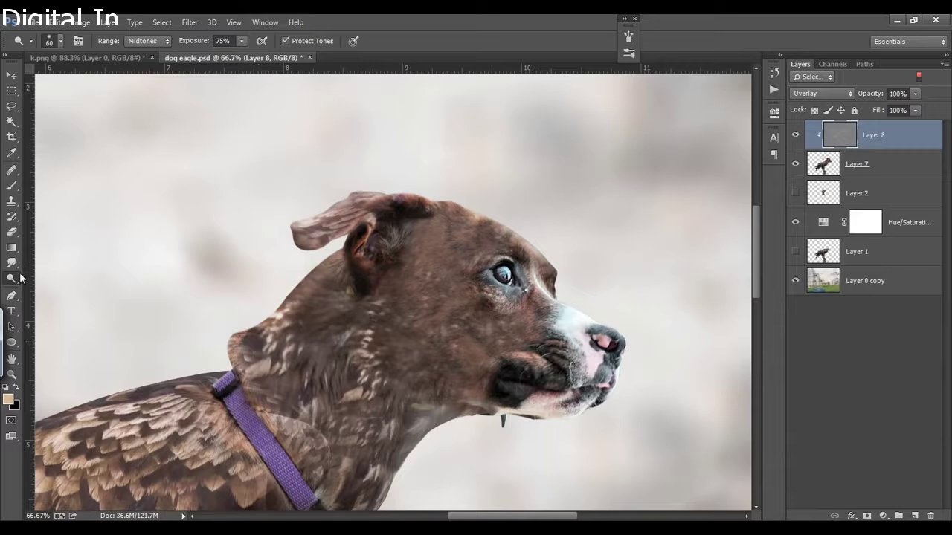
Duplicate the gray layer as Layer 9 and burn the dog's neck, collar and eagle's neck.
{"action": "key", "text": "ctrl+j"}
{"action": "right_click", "coordinate": [11, 278]}
{"action": "left_click", "coordinate": [59, 289]}
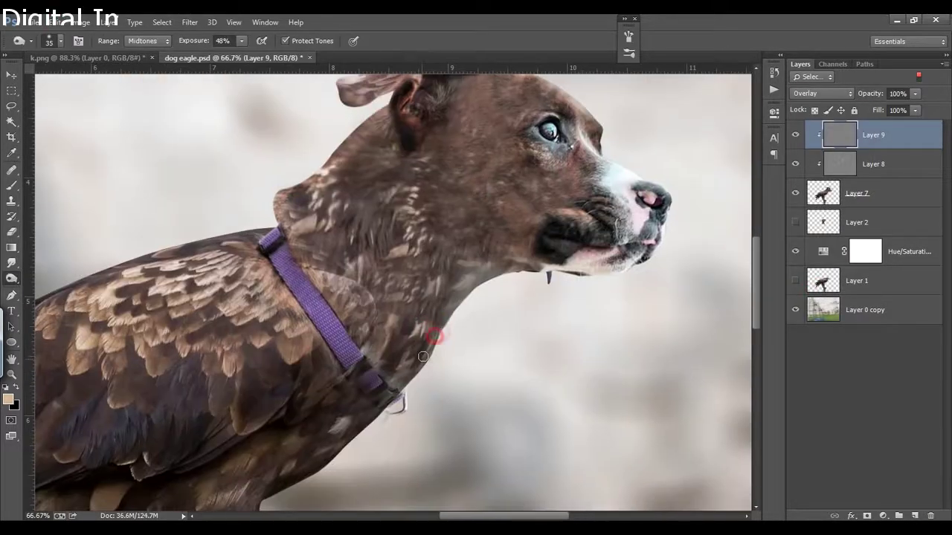
{"action": "left_click_drag", "start_coordinate": [452, 270], "coordinate": [495, 276]}
{"action": "left_click_drag", "start_coordinate": [404, 339], "coordinate": [450, 305]}
{"action": "key", "text": "bracketright"}
{"action": "key", "text": "bracketright"}
{"action": "key", "text": "bracketright"}
{"action": "left_click_drag", "start_coordinate": [227, 458], "coordinate": [283, 347]}
{"action": "mouse_move", "coordinate": [319, 153]}
{"action": "left_mouse_down"}
{"action": "mouse_move", "coordinate": [348, 194]}
{"action": "mouse_move", "coordinate": [318, 261]}
{"action": "left_mouse_up"}
{"action": "left_click_drag", "start_coordinate": [446, 260], "coordinate": [565, 223]}
{"action": "left_click_drag", "start_coordinate": [520, 246], "coordinate": [446, 341]}
{"action": "mouse_move", "coordinate": [191, 380]}
{"action": "left_mouse_down"}
{"action": "mouse_move", "coordinate": [319, 287]}
{"action": "mouse_move", "coordinate": [531, 223]}
{"action": "mouse_move", "coordinate": [439, 239]}
{"action": "mouse_move", "coordinate": [439, 295]}
{"action": "left_mouse_up"}
Target Layer 7 with an 80 px brush, fit the view, and return to dodging.
{"action": "key", "text": "bracketright"}
{"action": "key", "text": "bracketright"}
{"action": "key", "text": "bracketright"}
{"action": "key", "text": "alt+bracketleft"}
{"action": "left_click", "coordinate": [11, 278], "text": "alt"}
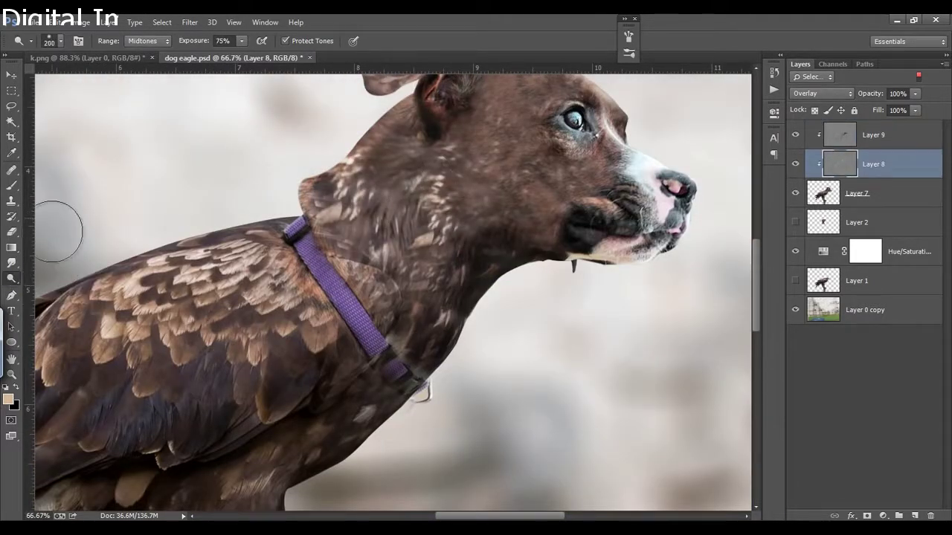
{"action": "key", "text": "s"}
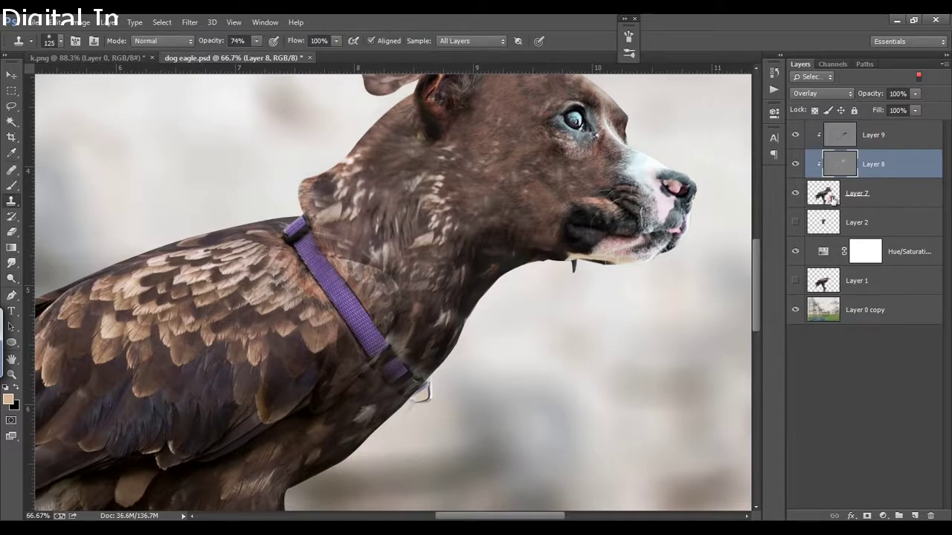
{"action": "left_click", "coordinate": [833, 200]}
{"action": "key", "text": "bracketleft"}
{"action": "key", "text": "bracketleft"}
{"action": "key", "text": "bracketleft"}
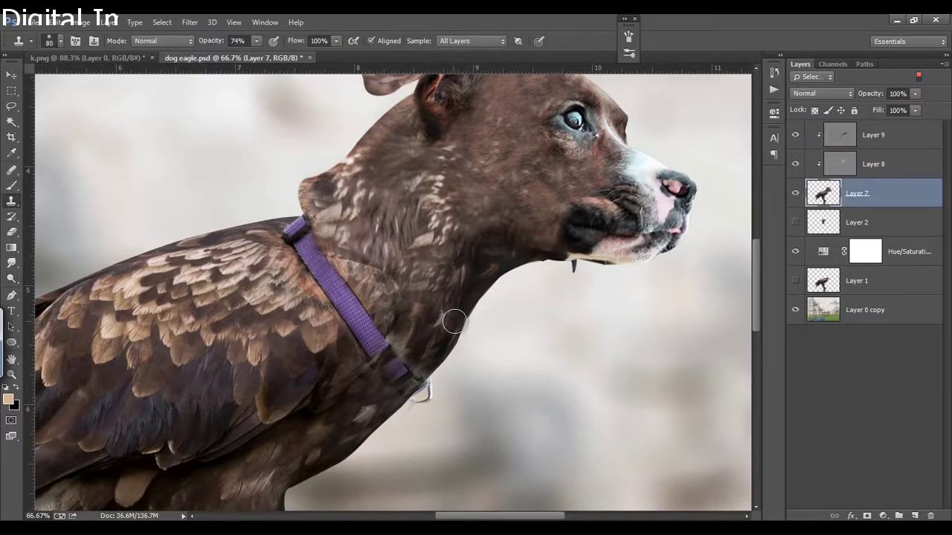
{"action": "key", "text": "ctrl+0"}
{"action": "scroll", "coordinate": [707, 281], "scroll_direction": "up", "scroll_amount": 3}
{"action": "key", "text": "alt+bracketright"}
Dodge fine fur highlights on the neck, throat and above the collar with a size-9 brush.
{"action": "key", "text": "o"}
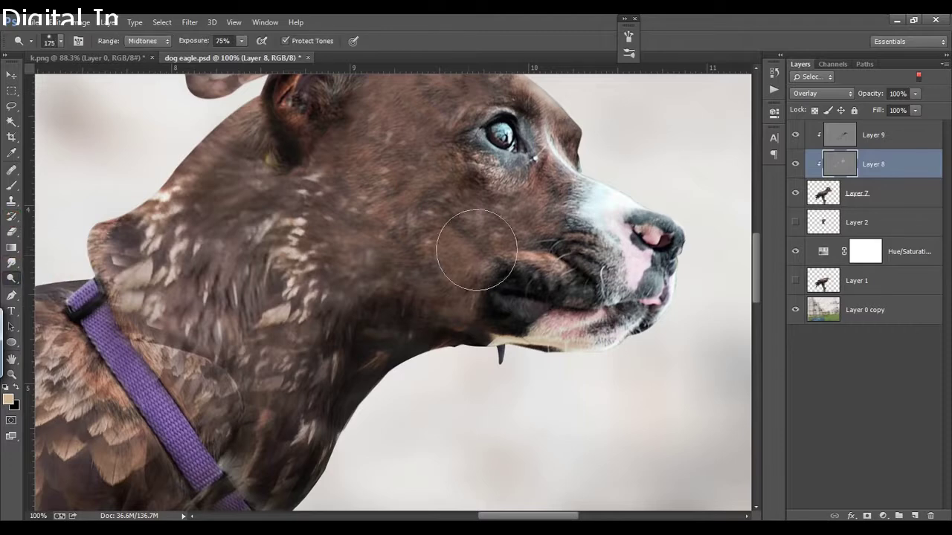
{"action": "key", "text": "bracketleft"}
{"action": "key", "text": "bracketleft"}
{"action": "key", "text": "bracketleft"}
{"action": "left_click_drag", "start_coordinate": [360, 199], "coordinate": [383, 245]}
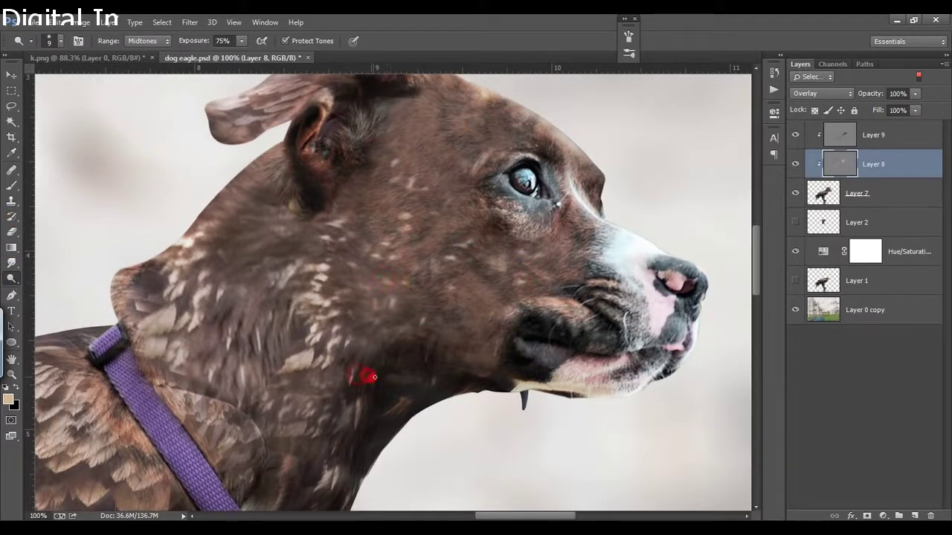
{"action": "left_click_drag", "start_coordinate": [378, 176], "coordinate": [386, 228]}
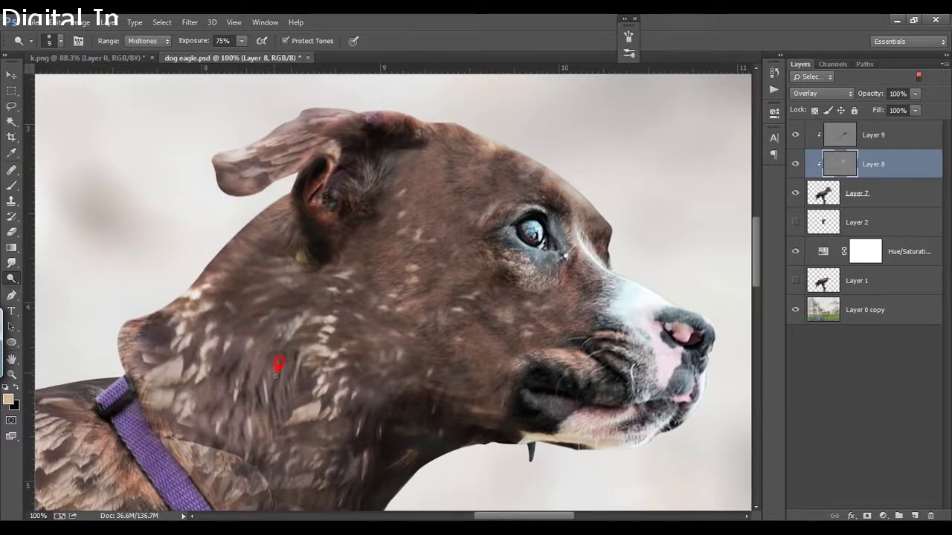
{"action": "left_click_drag", "start_coordinate": [281, 415], "coordinate": [293, 373]}
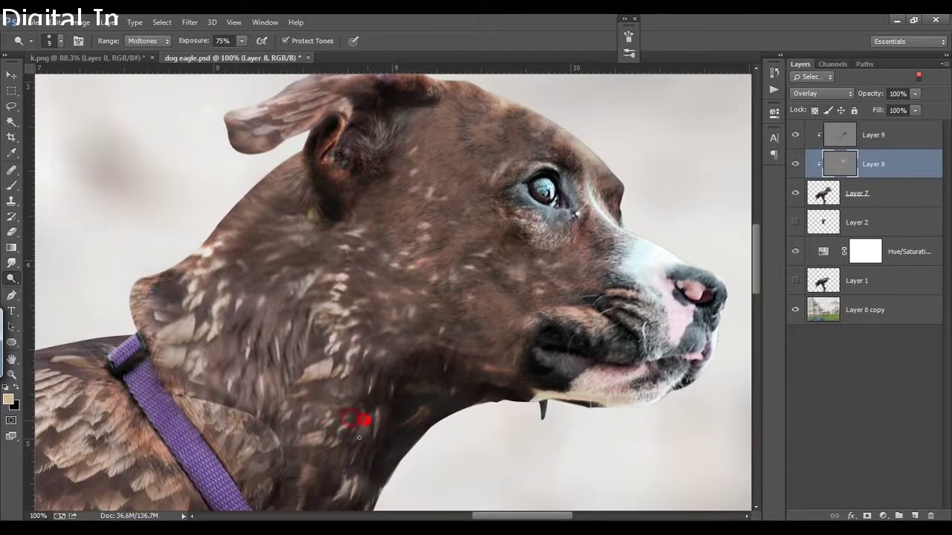
{"action": "left_click_drag", "start_coordinate": [357, 418], "coordinate": [394, 291]}
{"action": "left_click_drag", "start_coordinate": [307, 344], "coordinate": [367, 340]}
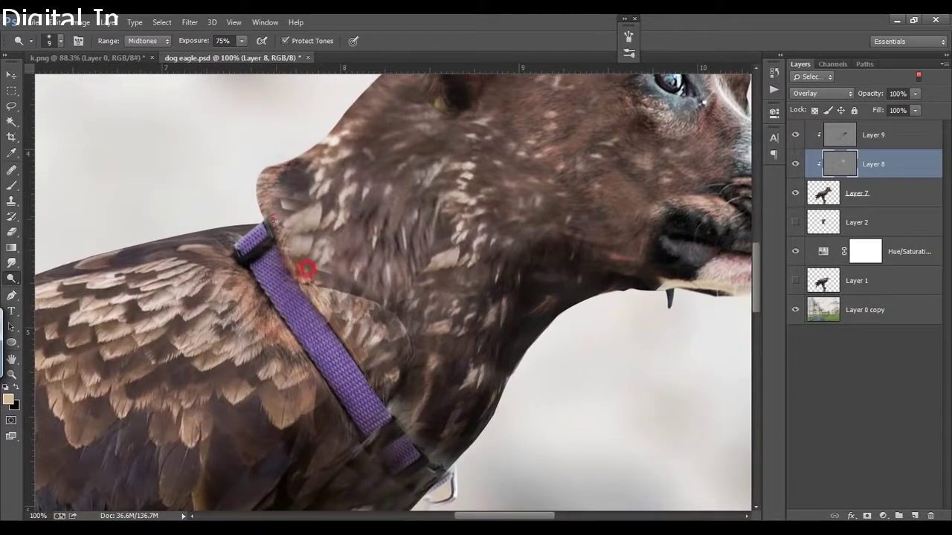
Dodge highlights onto the eagle's wing, belly and leg.
{"action": "key", "text": "ctrl+0"}
{"action": "key", "text": "ctrl+plus"}
{"action": "key", "text": "ctrl+plus"}
{"action": "key", "text": "ctrl+plus"}
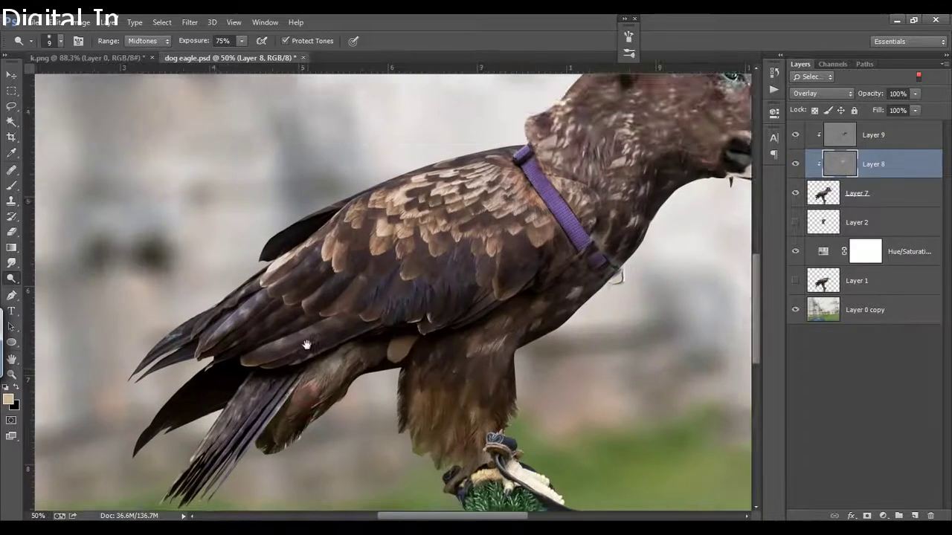
{"action": "left_click_drag", "start_coordinate": [227, 408], "coordinate": [259, 334]}
{"action": "left_click_drag", "start_coordinate": [297, 245], "coordinate": [338, 225]}
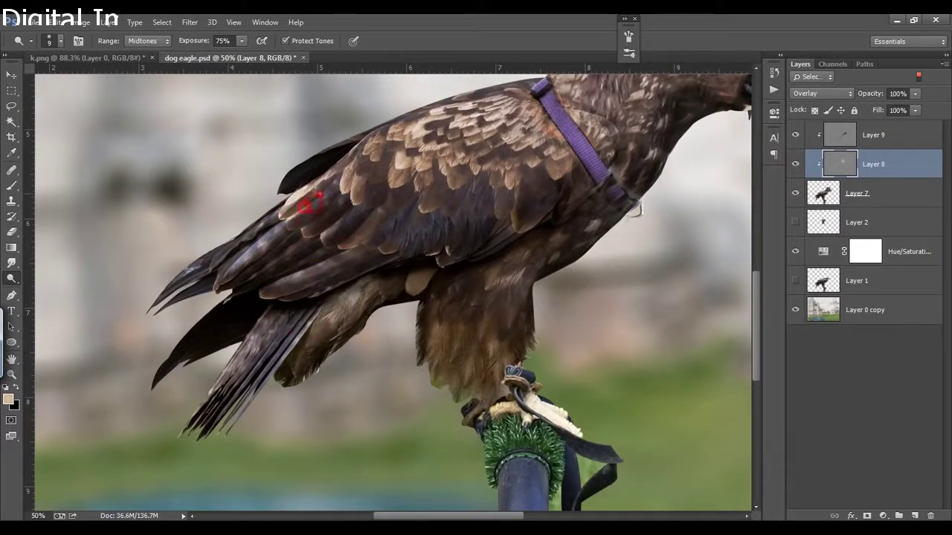
{"action": "left_click_drag", "start_coordinate": [410, 286], "coordinate": [440, 387]}
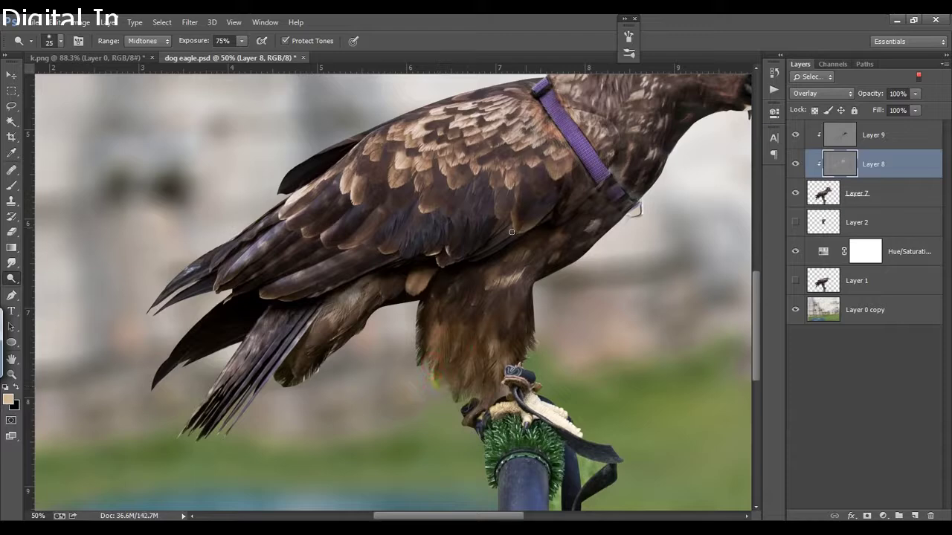
{"action": "key", "text": "ctrl+minus"}
Switch to the Burn tool on Layer 9 and darken the collar.
{"action": "key", "text": "ctrl+0"}
{"action": "scroll", "coordinate": [427, 301], "scroll_direction": "up", "scroll_amount": 3}
{"action": "left_click", "coordinate": [435, 312]}
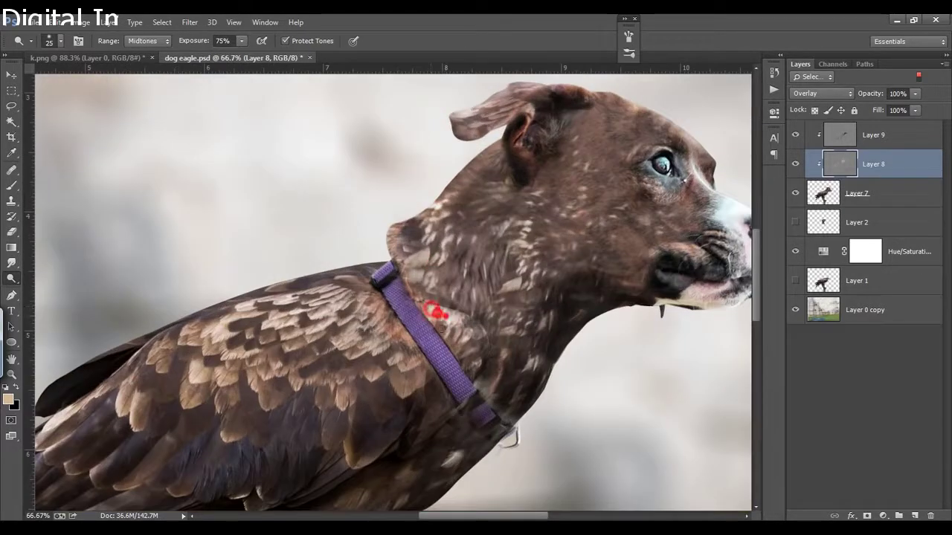
{"action": "right_click", "coordinate": [11, 278]}
{"action": "left_click", "coordinate": [52, 292]}
{"action": "key", "text": "alt+bracketright"}
{"action": "mouse_move", "coordinate": [456, 315]}
{"action": "left_mouse_down"}
{"action": "mouse_move", "coordinate": [374, 291]}
{"action": "mouse_move", "coordinate": [509, 442]}
{"action": "mouse_move", "coordinate": [466, 464]}
{"action": "left_mouse_up"}
{"action": "left_click_drag", "start_coordinate": [550, 301], "coordinate": [703, 319]}
Burn the dog's mouth, nose, eye area, forehead and upper neck.
{"action": "left_click_drag", "start_coordinate": [710, 249], "coordinate": [675, 296]}
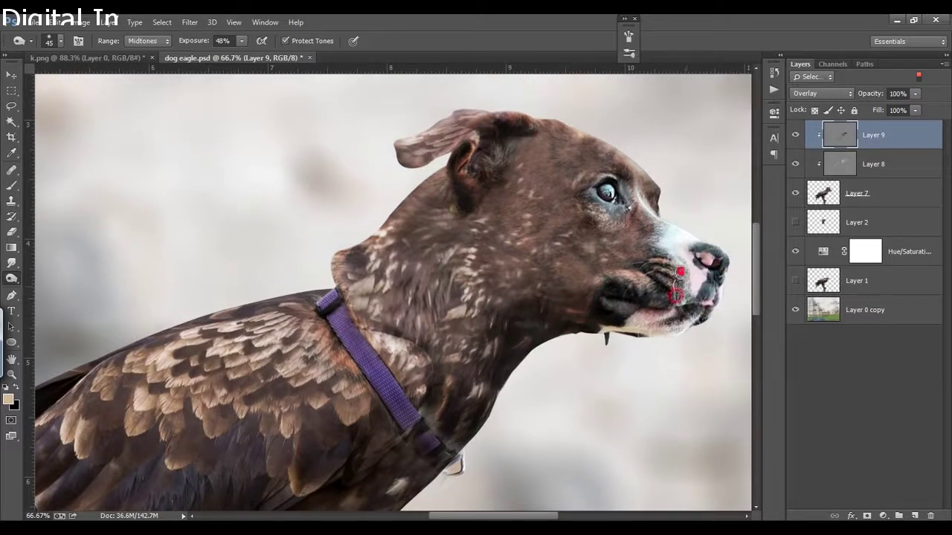
{"action": "left_click_drag", "start_coordinate": [577, 185], "coordinate": [632, 212]}
{"action": "left_click_drag", "start_coordinate": [612, 164], "coordinate": [583, 179]}
{"action": "mouse_move", "coordinate": [475, 148]}
{"action": "left_mouse_down"}
{"action": "mouse_move", "coordinate": [491, 175]}
{"action": "mouse_move", "coordinate": [418, 204]}
{"action": "mouse_move", "coordinate": [543, 175]}
{"action": "mouse_move", "coordinate": [551, 201]}
{"action": "left_mouse_up"}
{"action": "left_click_drag", "start_coordinate": [479, 212], "coordinate": [446, 261]}
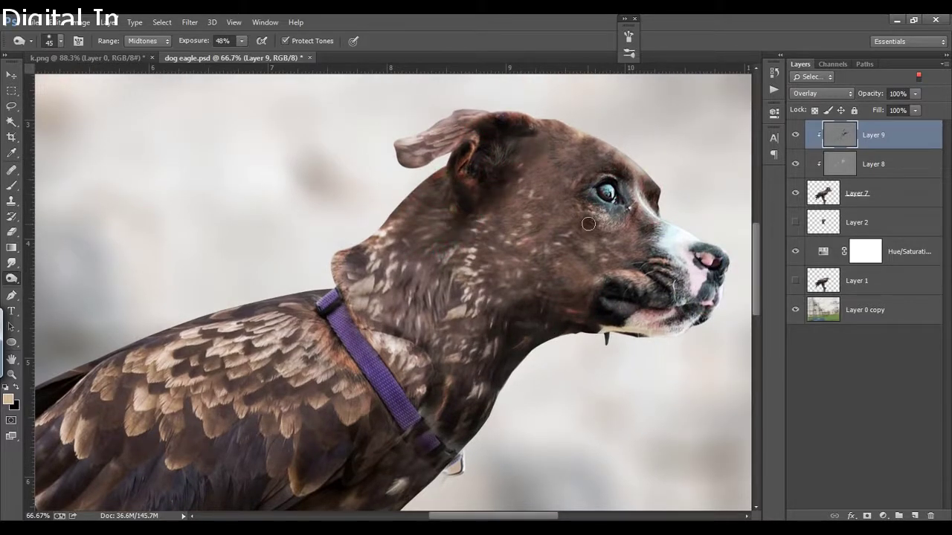
{"action": "left_click_drag", "start_coordinate": [588, 223], "coordinate": [639, 178]}
{"action": "left_click_drag", "start_coordinate": [480, 223], "coordinate": [431, 334]}
Burn the throat, lower jaw, cheek and muzzle darker.
{"action": "left_click_drag", "start_coordinate": [421, 298], "coordinate": [357, 264]}
{"action": "left_click_drag", "start_coordinate": [429, 230], "coordinate": [558, 275]}
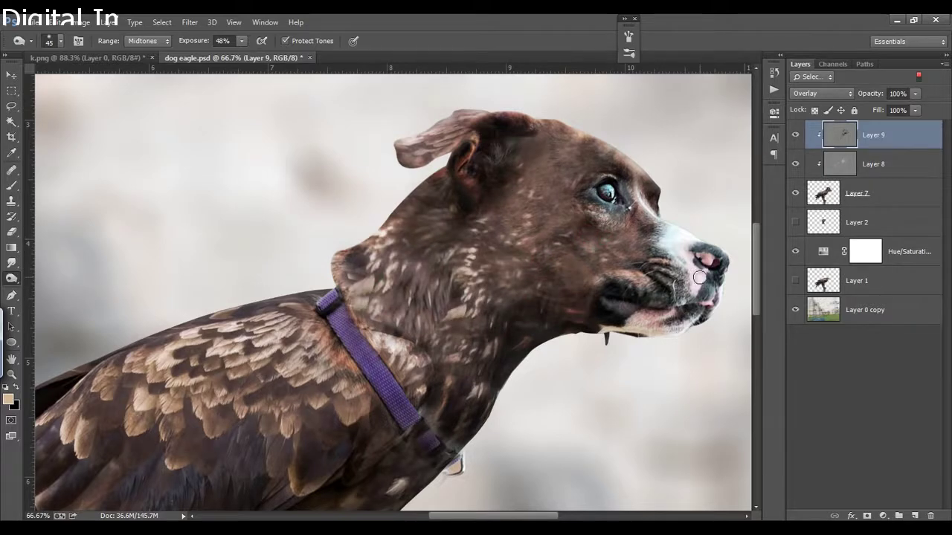
{"action": "left_click_drag", "start_coordinate": [699, 277], "coordinate": [501, 170]}
{"action": "mouse_move", "coordinate": [491, 261]}
{"action": "left_mouse_down"}
{"action": "mouse_move", "coordinate": [472, 242]}
{"action": "mouse_move", "coordinate": [524, 204]}
{"action": "left_mouse_up"}
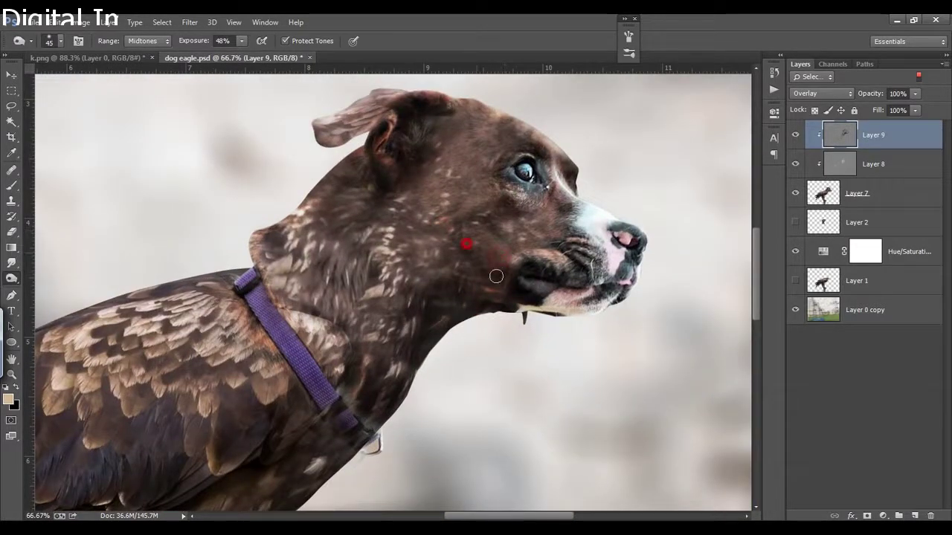
{"action": "mouse_move", "coordinate": [496, 277]}
{"action": "left_mouse_down"}
{"action": "mouse_move", "coordinate": [632, 257]}
{"action": "mouse_move", "coordinate": [628, 227]}
{"action": "left_mouse_up"}
{"action": "key", "text": "ctrl+0"}
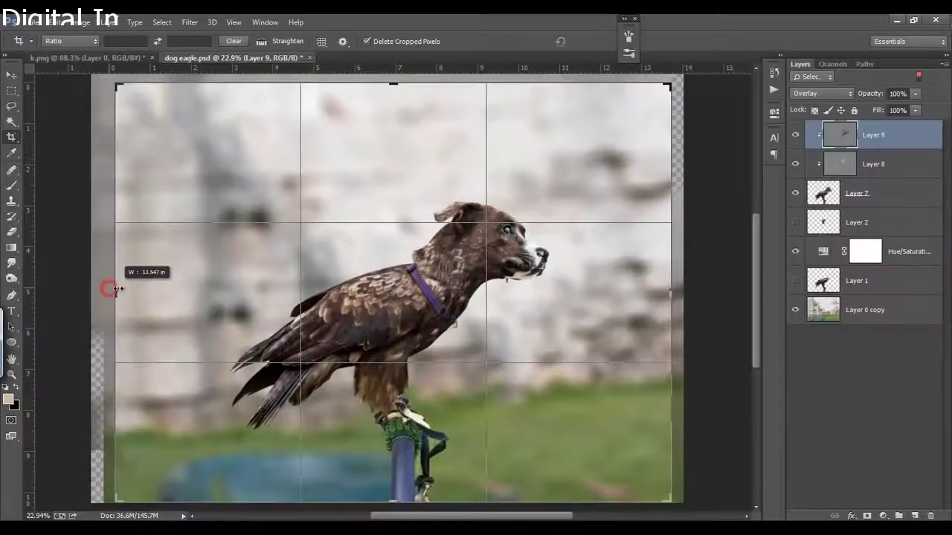
Crop the image, trimming the left side and a strip off the top.
{"action": "left_click_drag", "start_coordinate": [111, 287], "coordinate": [142, 291]}
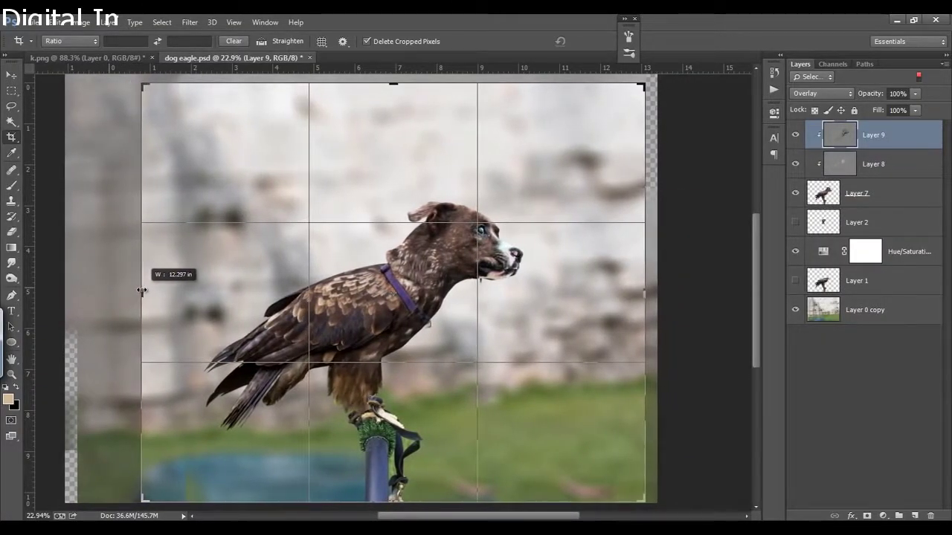
{"action": "left_click_drag", "start_coordinate": [142, 288], "coordinate": [142, 290]}
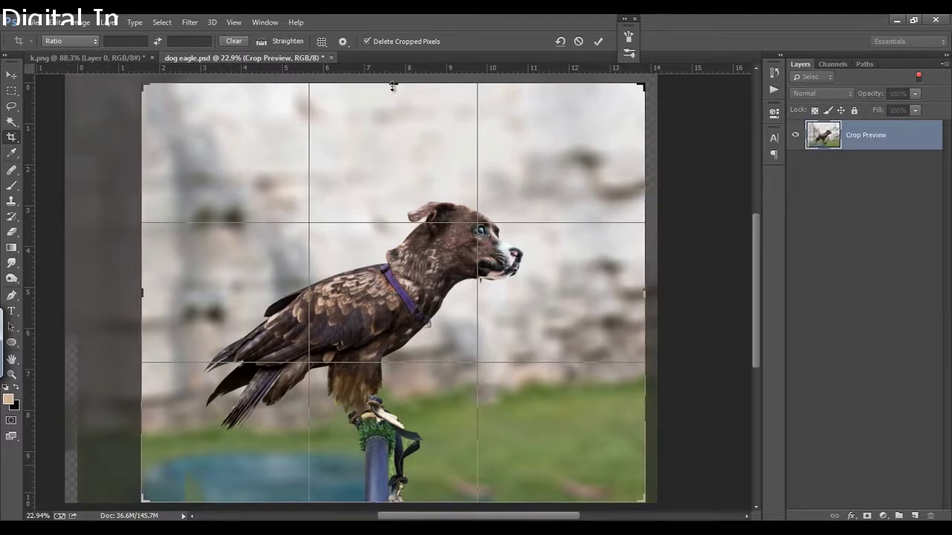
{"action": "left_click_drag", "start_coordinate": [393, 86], "coordinate": [397, 113]}
{"action": "left_click", "coordinate": [598, 42]}
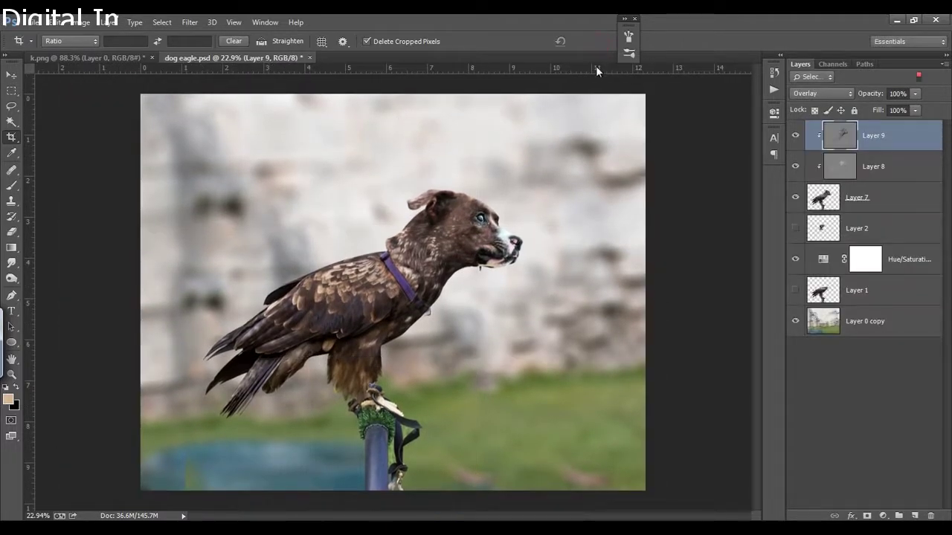